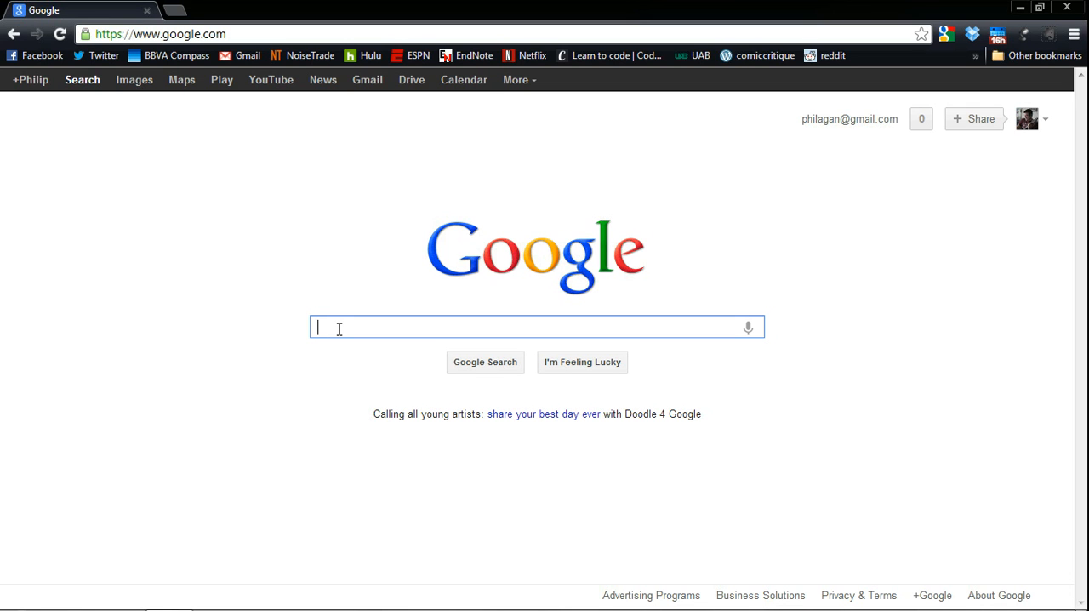
Search Google for "statistical imagination".
text(stat)
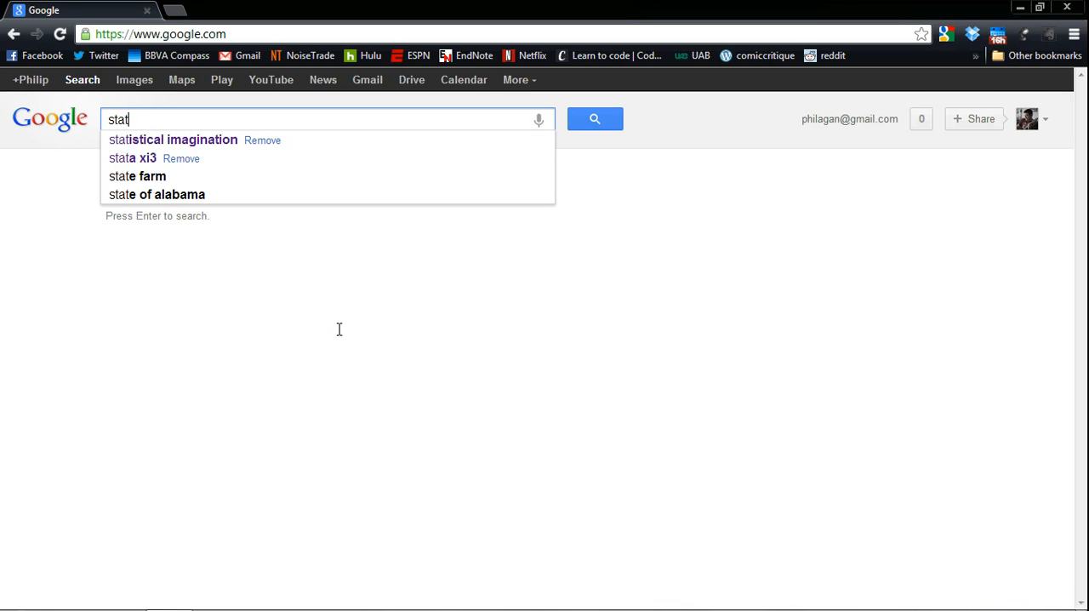
text(istical )
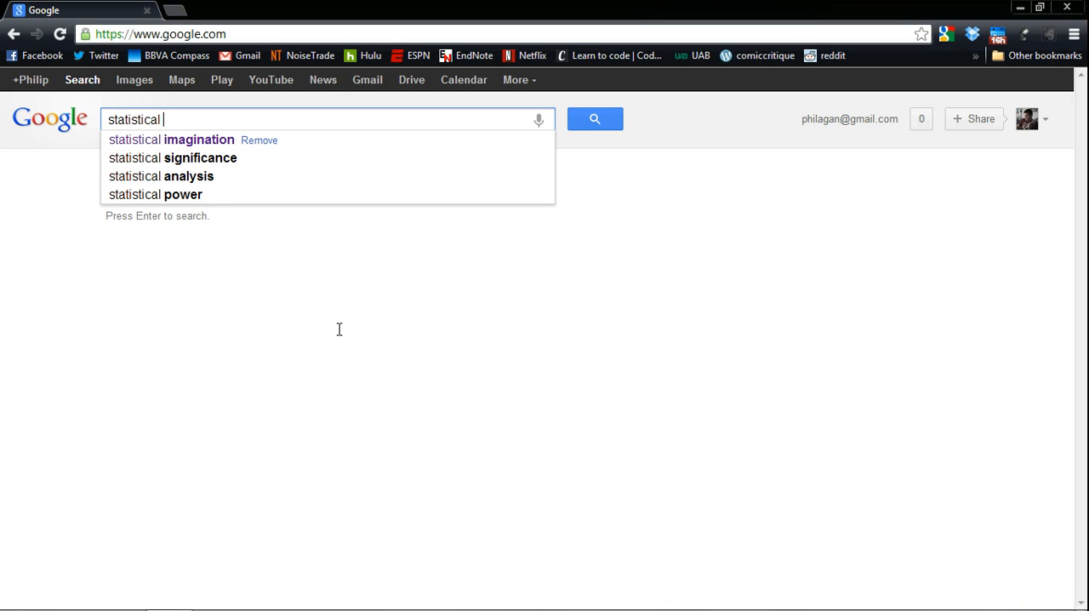
text(i)
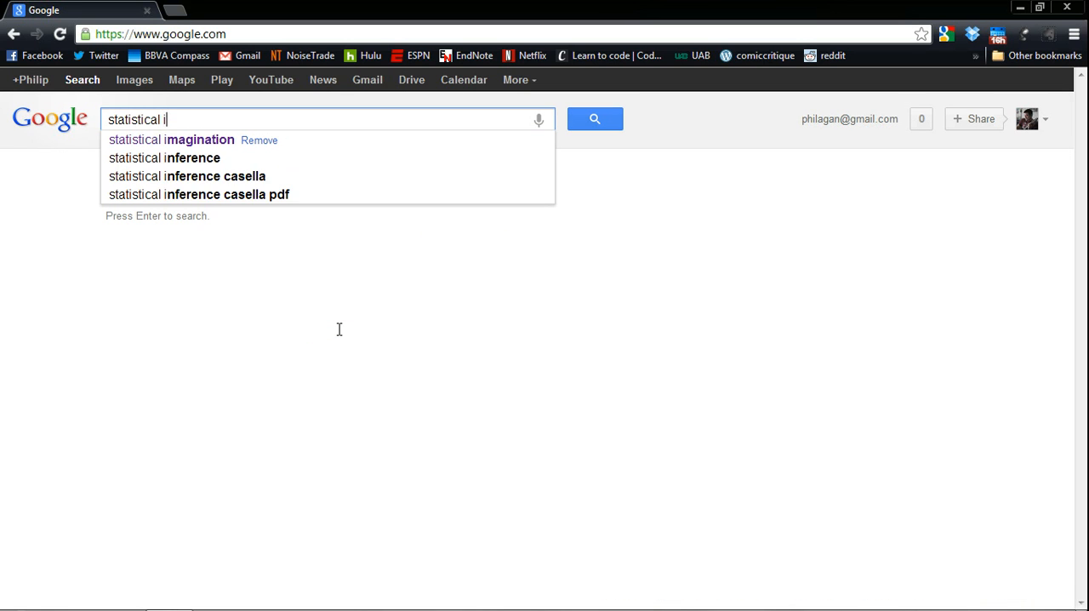
text(magint)
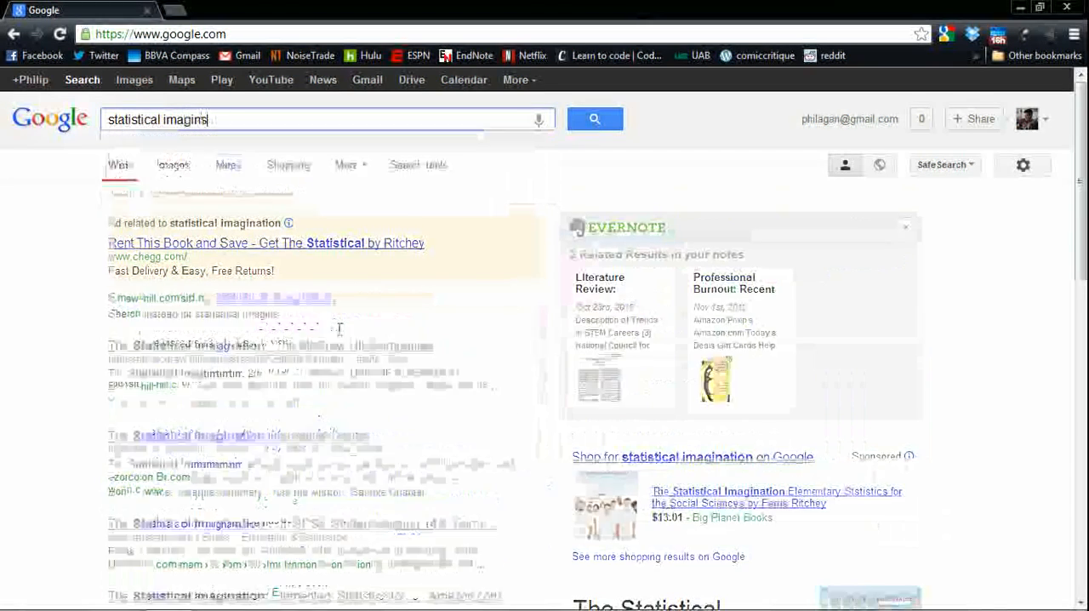
key(BackSpace)
key(BackSpace)
text(a)
key(BackSpace)
text(nation)
key(Return)
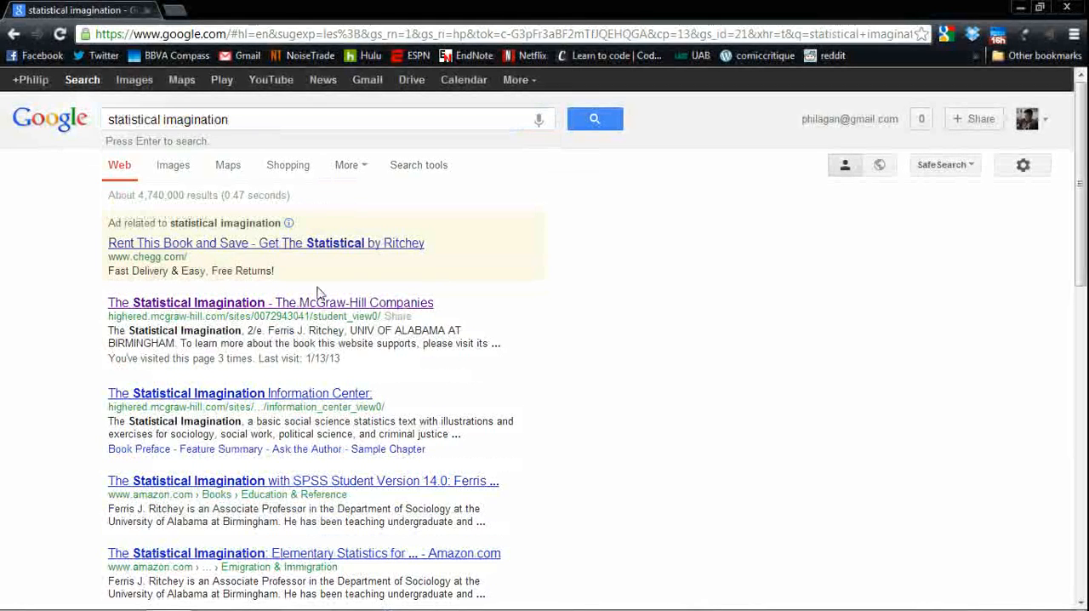
Open the McGraw-Hill student site for The Statistical Imagination and view its Data Sets and Code Books pages.
scroll(205, 265, down, 1)
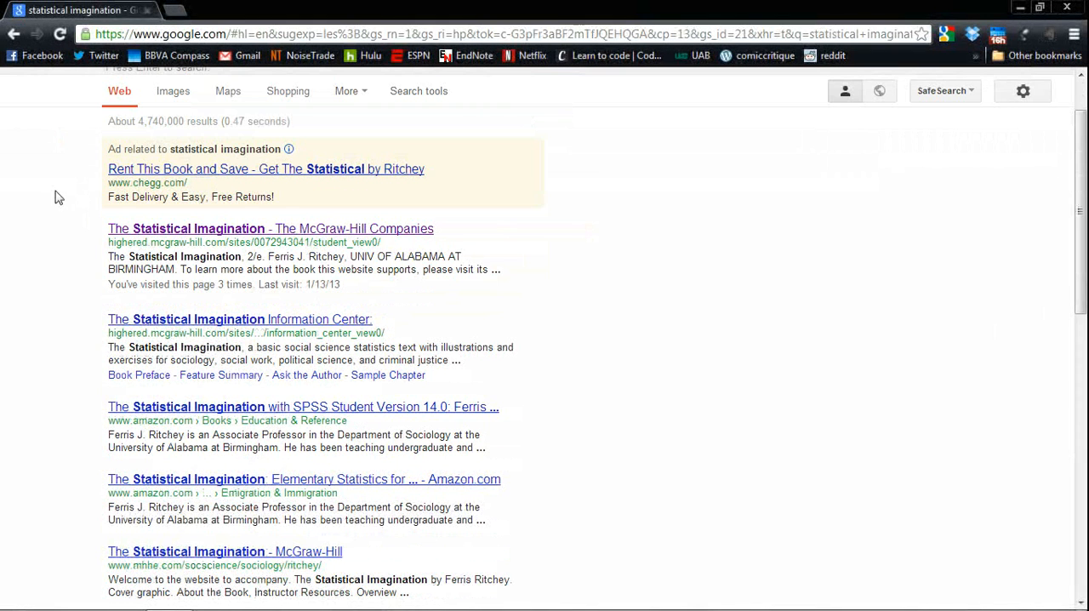
click(146, 230)
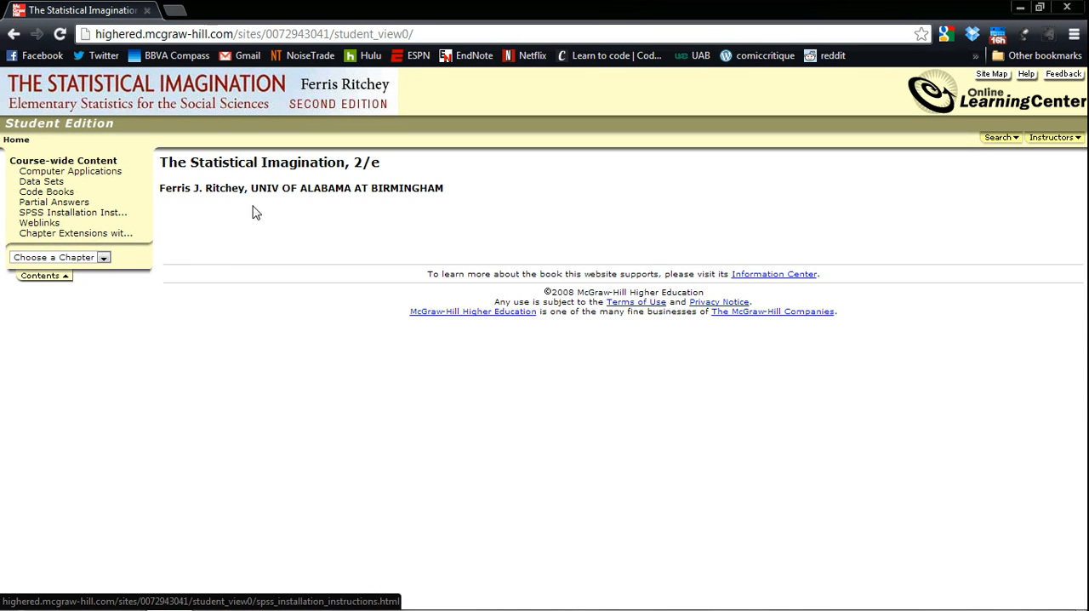
click(39, 183)
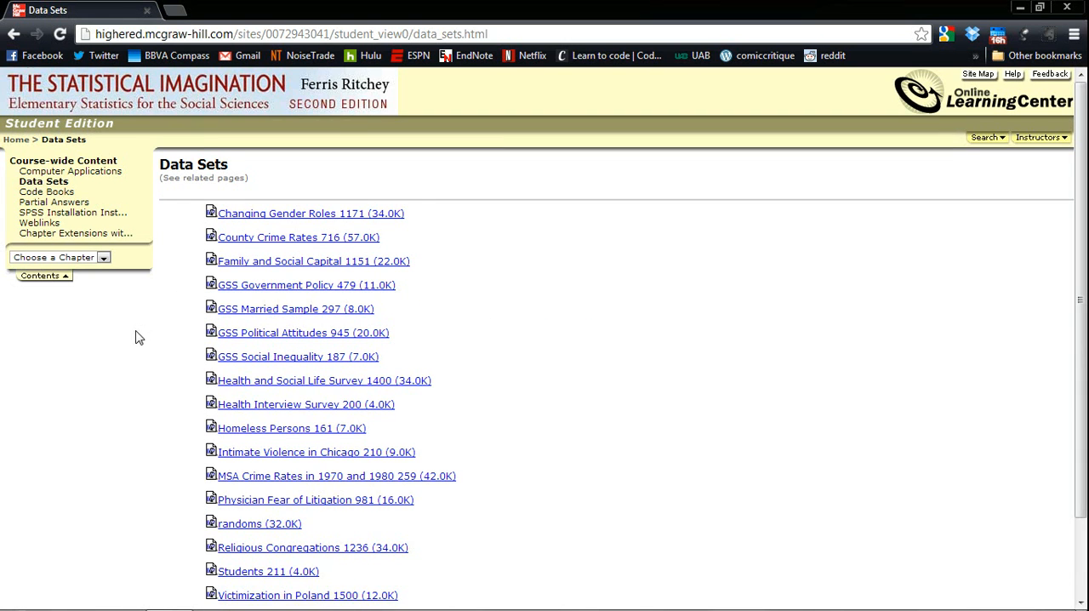
scroll(136, 337, down, 2)
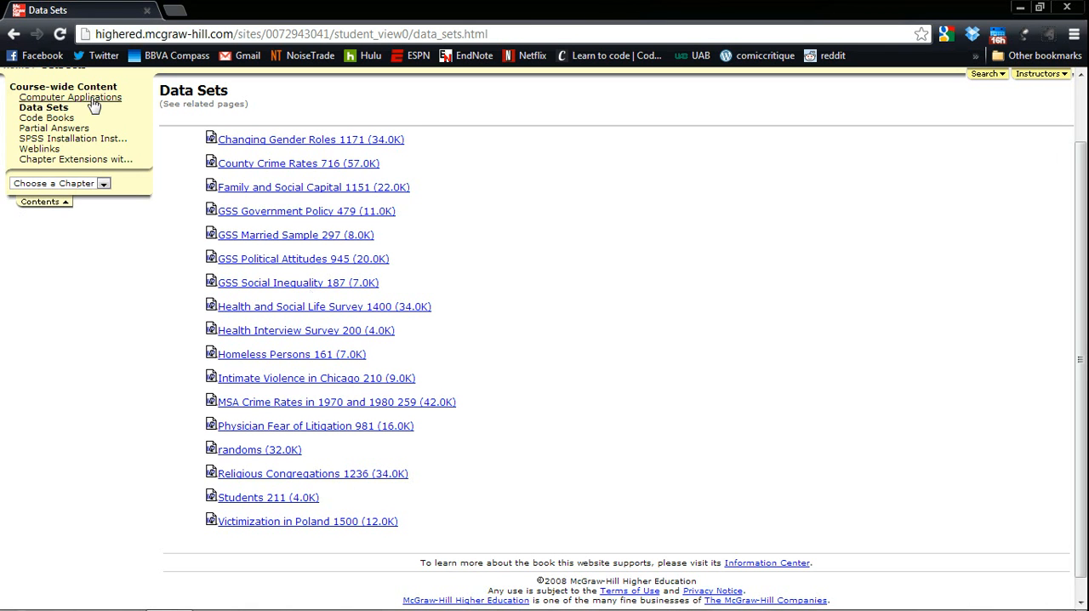
click(44, 117)
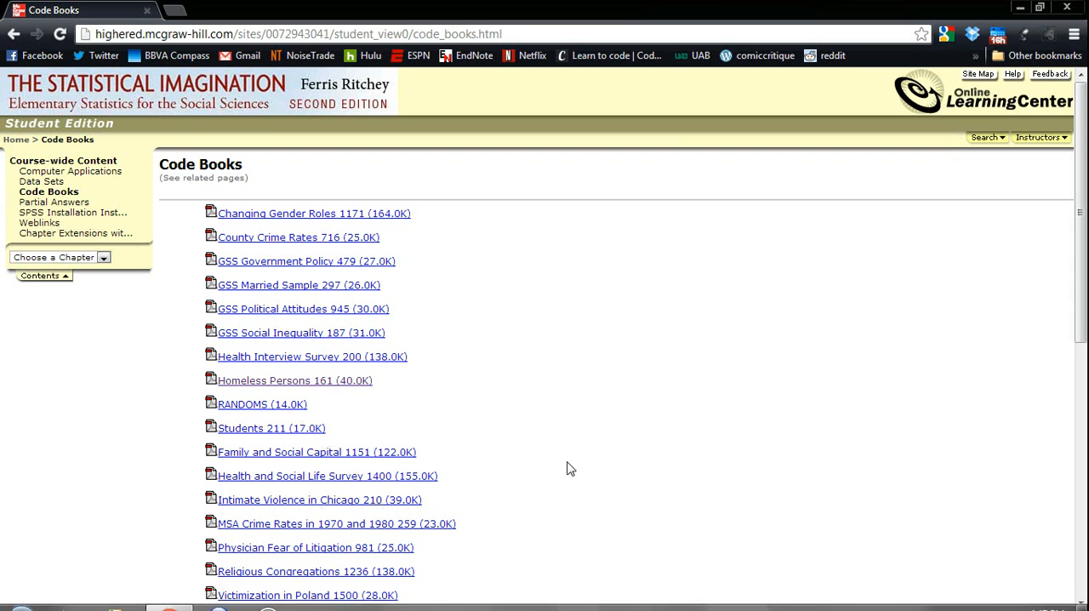
Switch to IBM SPSS Statistics 20 by launching it, and dismiss its startup dialog without choosing a data source.
mouse_move(988, 602)
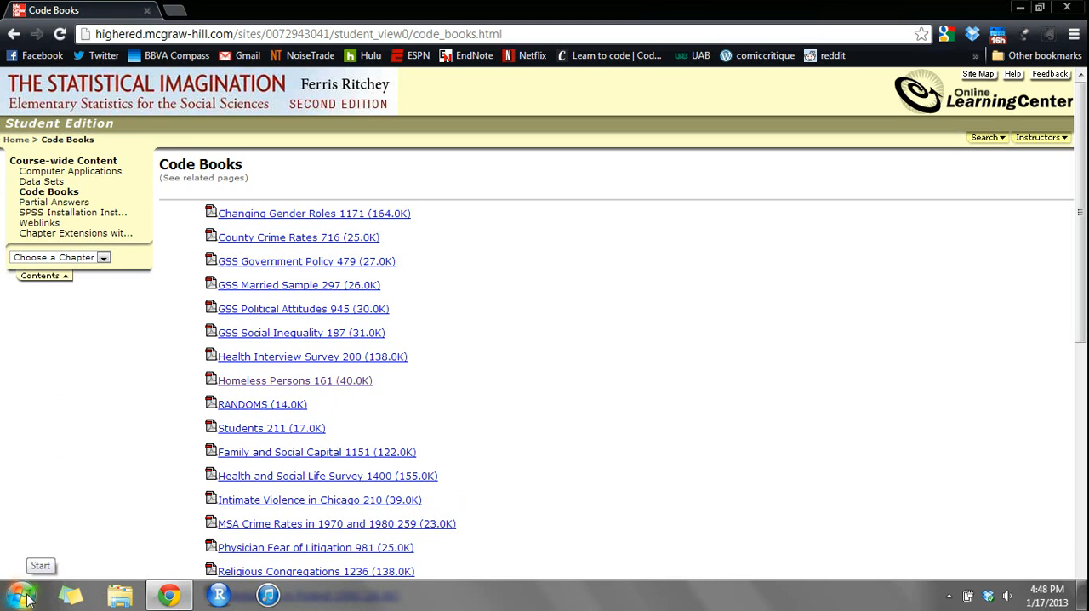
click(24, 595)
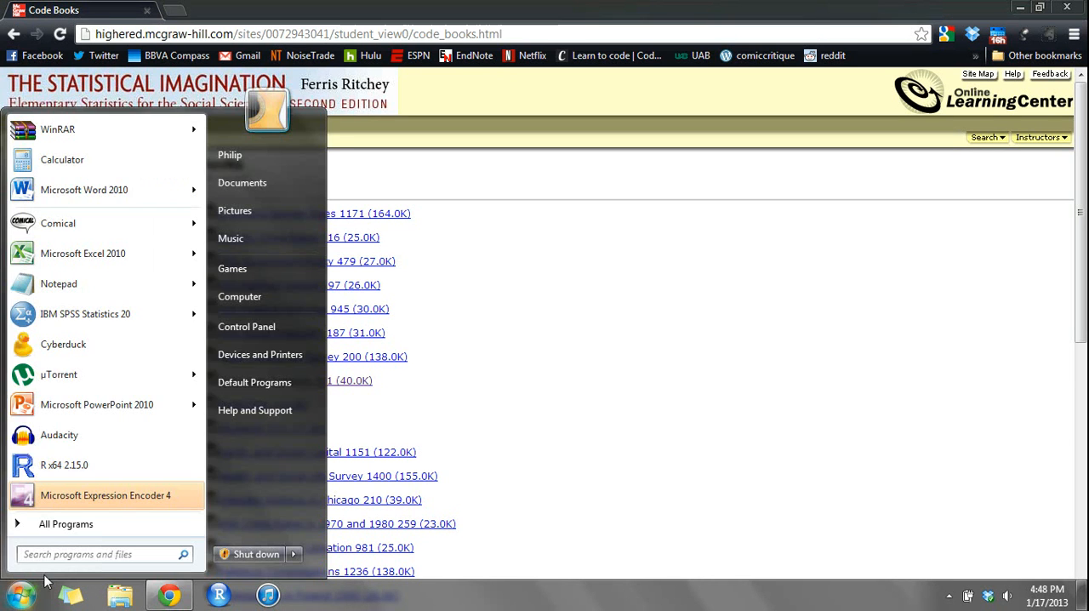
click(76, 315)
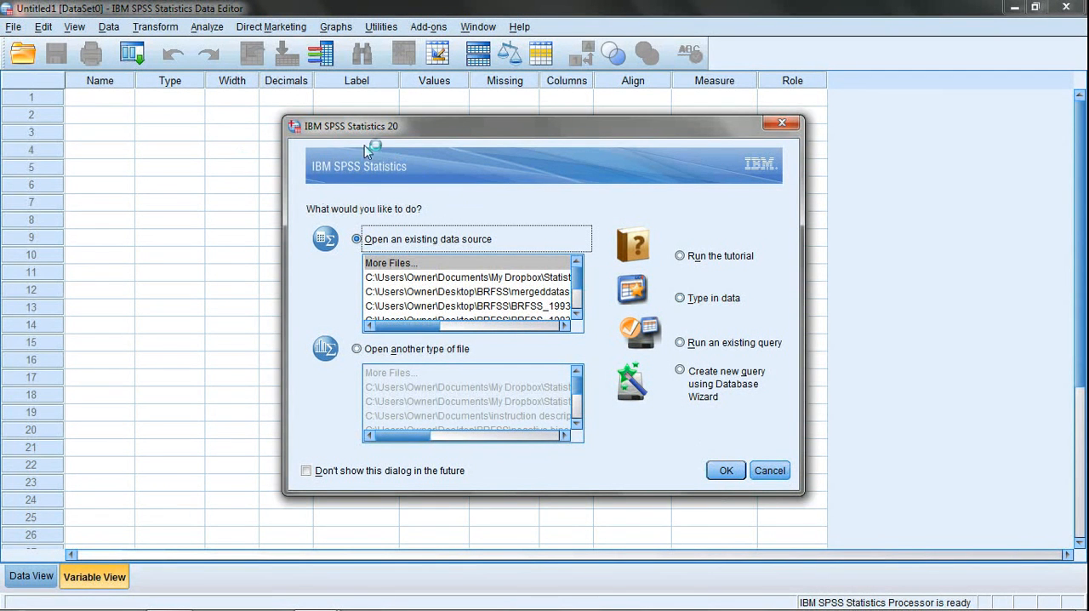
drag(372, 133, 255, 101)
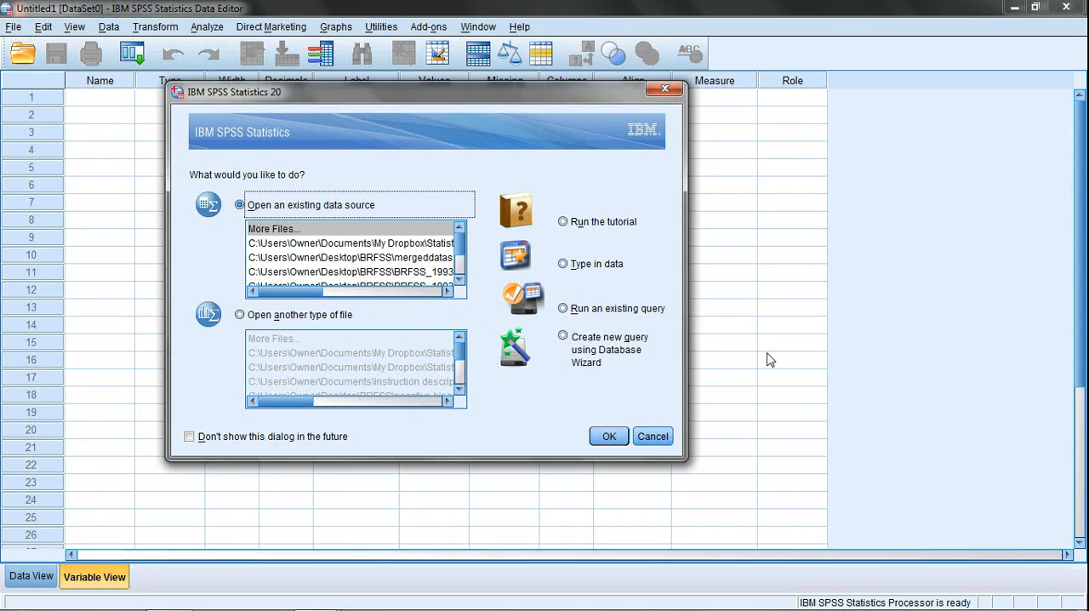
click(651, 435)
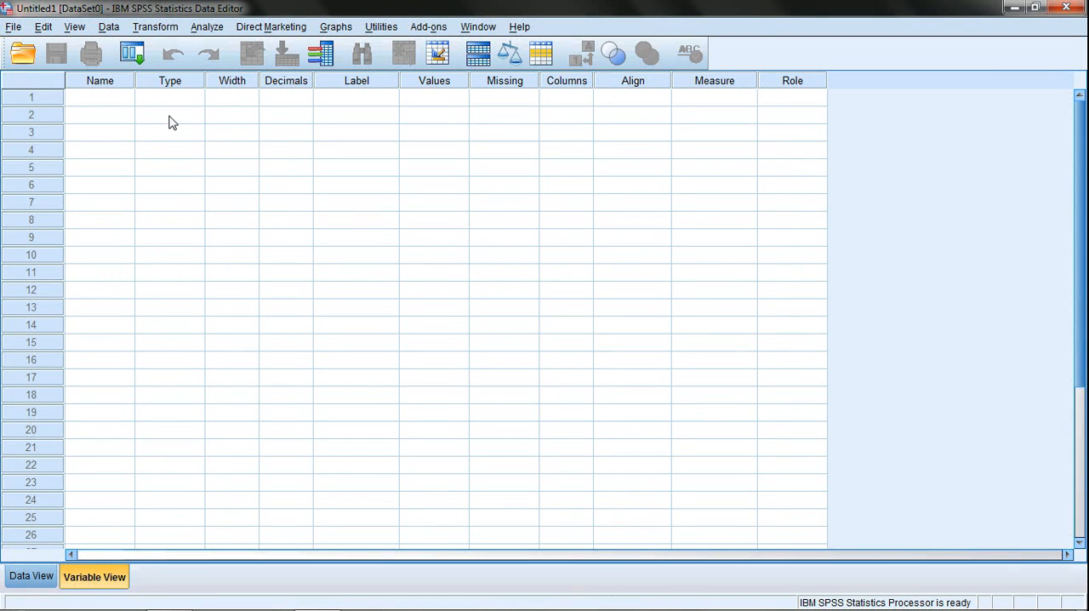
Open the data file Homeless Persons 161.sav from My Dropbox, in Statistics for Social Work Spring 2013 under Homeless_Persons_161.
click(11, 27)
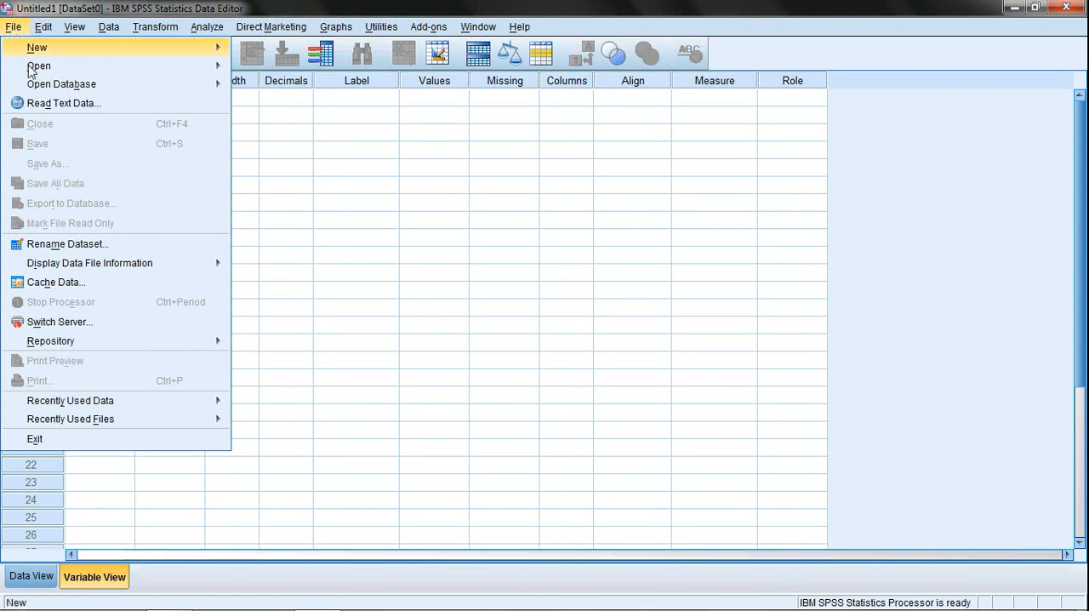
mouse_move(30, 73)
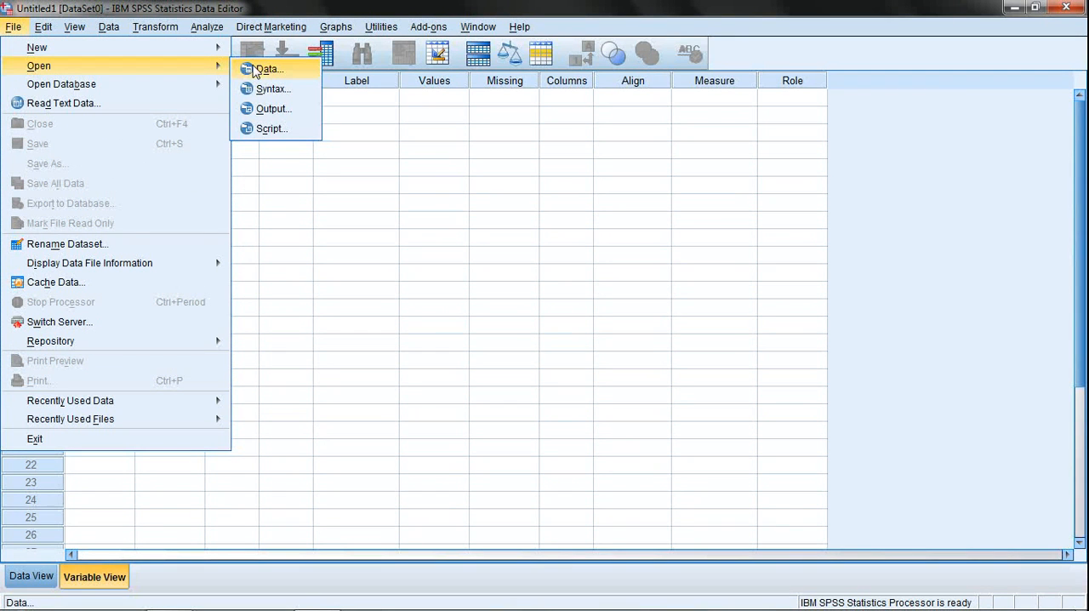
click(310, 79)
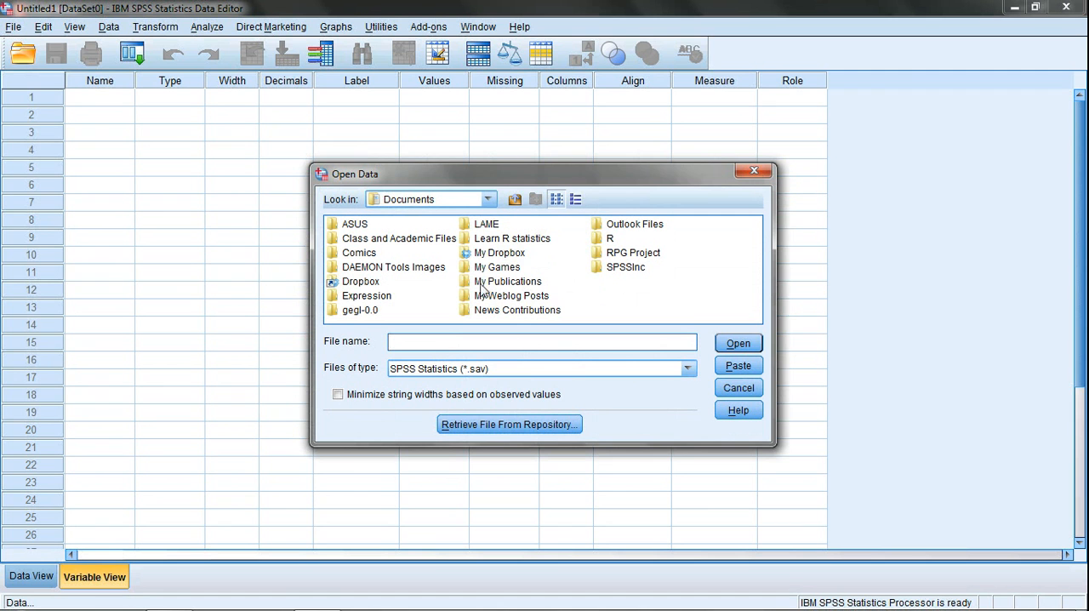
click(499, 257)
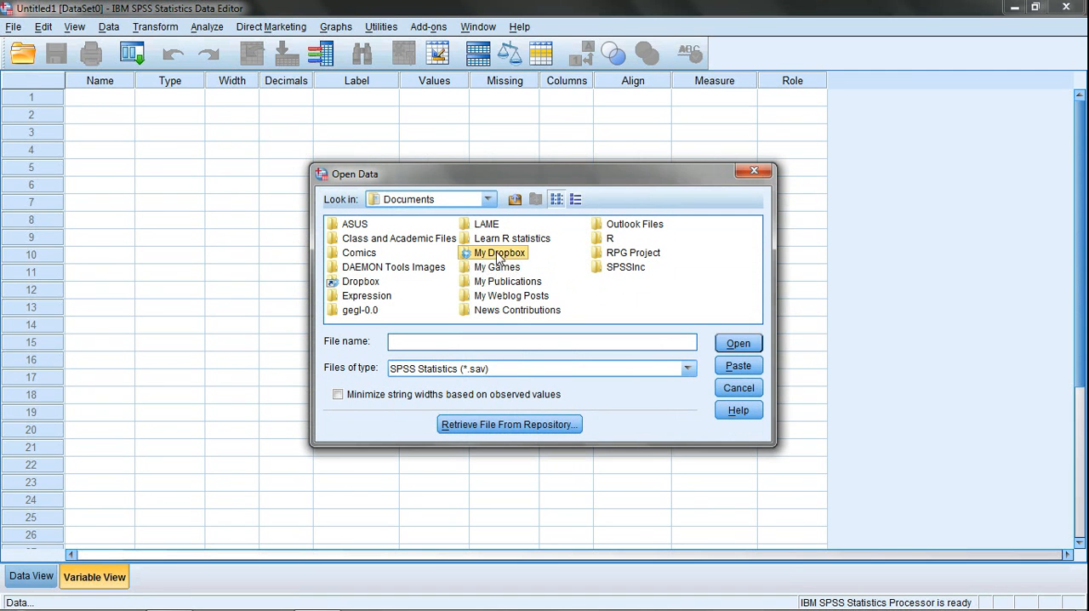
double_click(485, 257)
drag(543, 313, 719, 322)
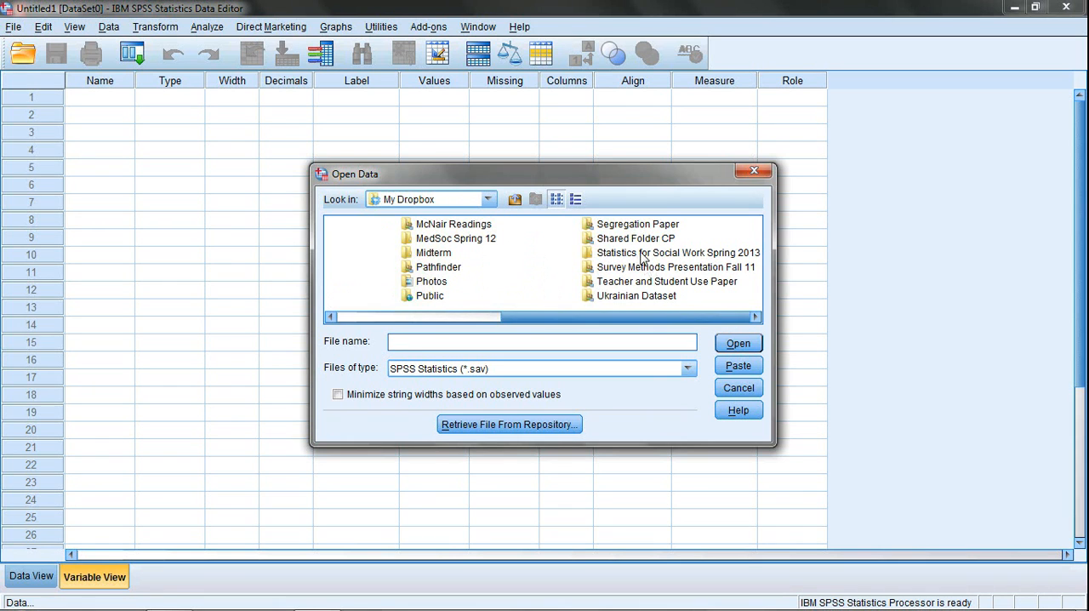
double_click(642, 253)
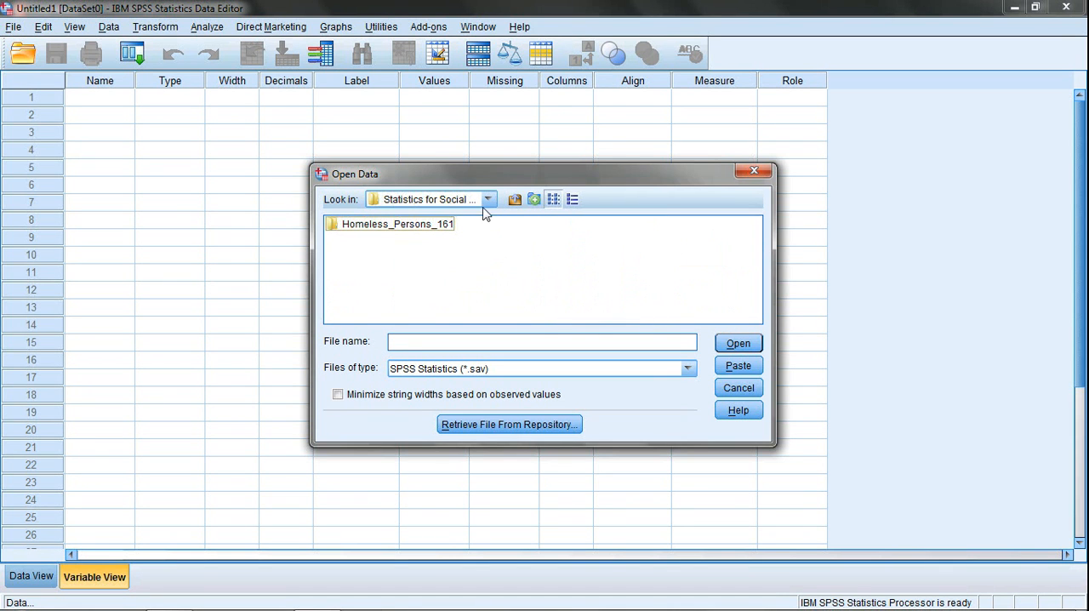
double_click(338, 223)
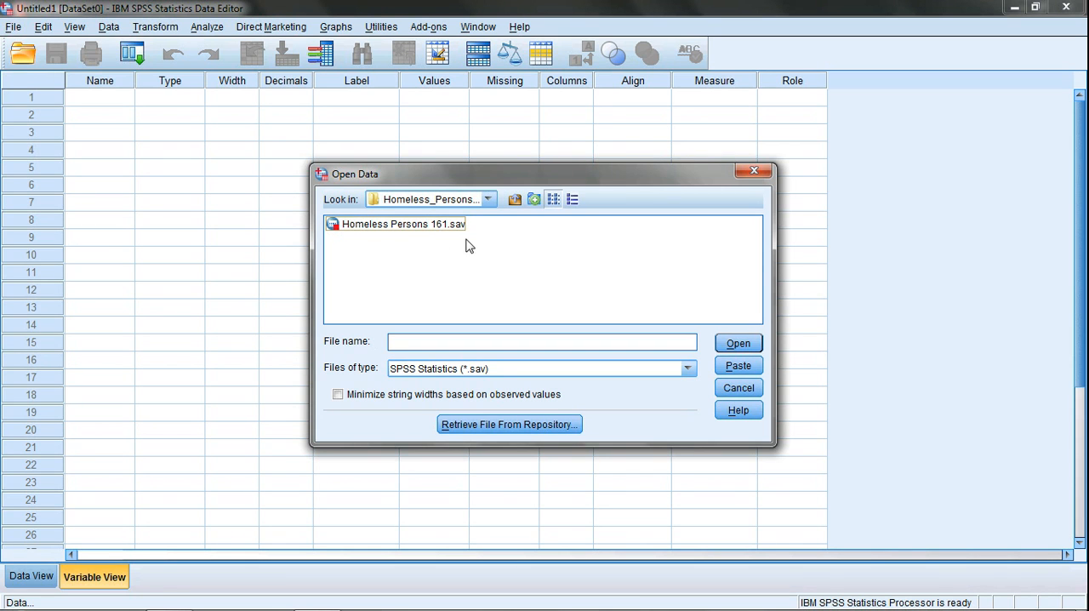
click(394, 226)
click(729, 342)
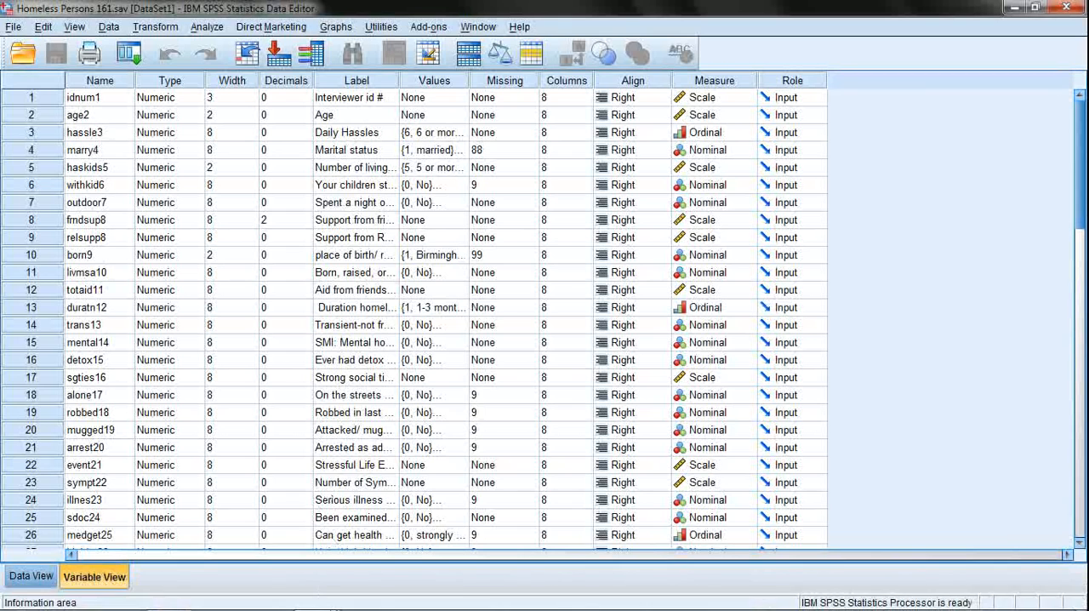
View the Output1 window with the log of the file opening, and return to the Homeless Persons 161 data editor.
mouse_move(243, 605)
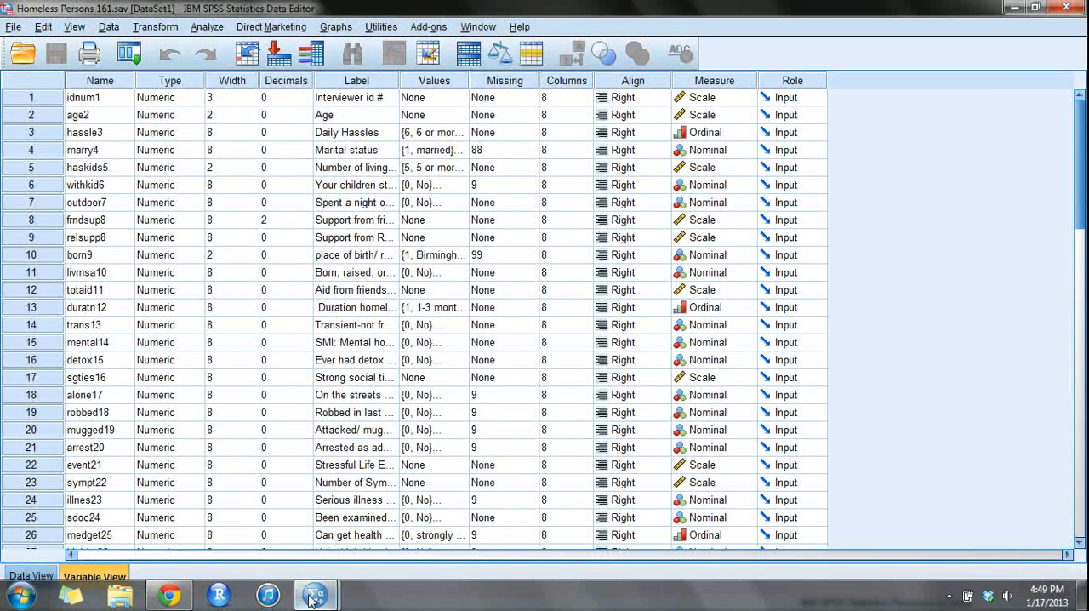
mouse_move(313, 598)
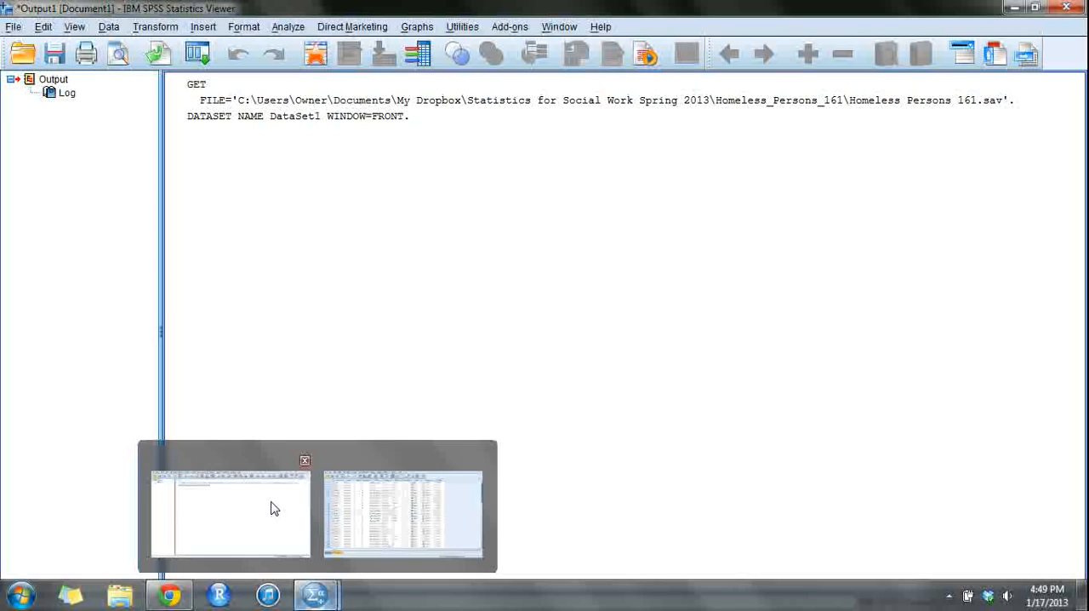
click(273, 507)
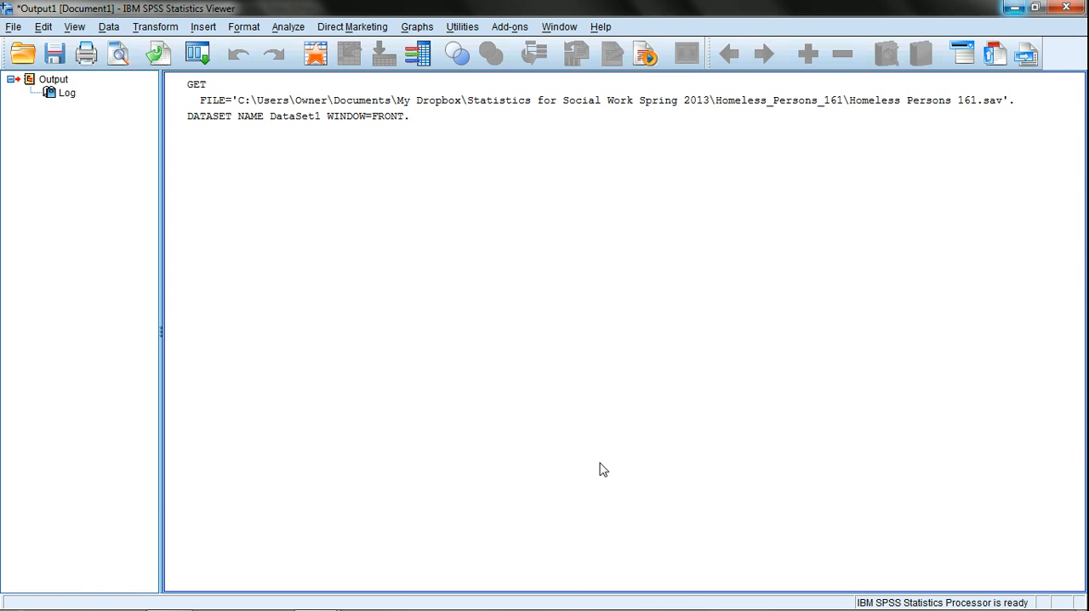
mouse_move(383, 609)
mouse_move(334, 600)
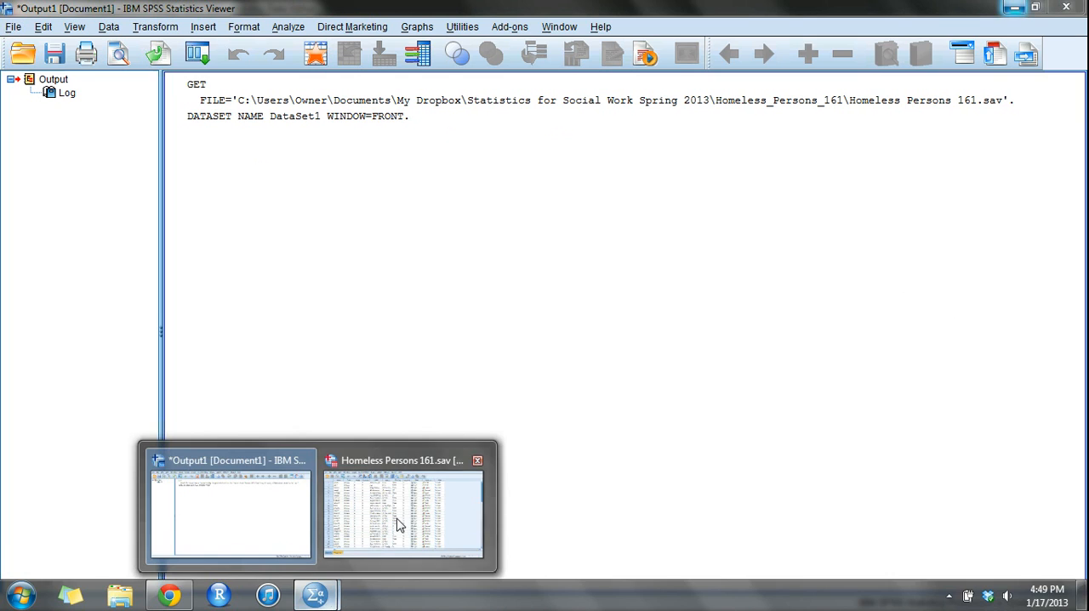
click(466, 459)
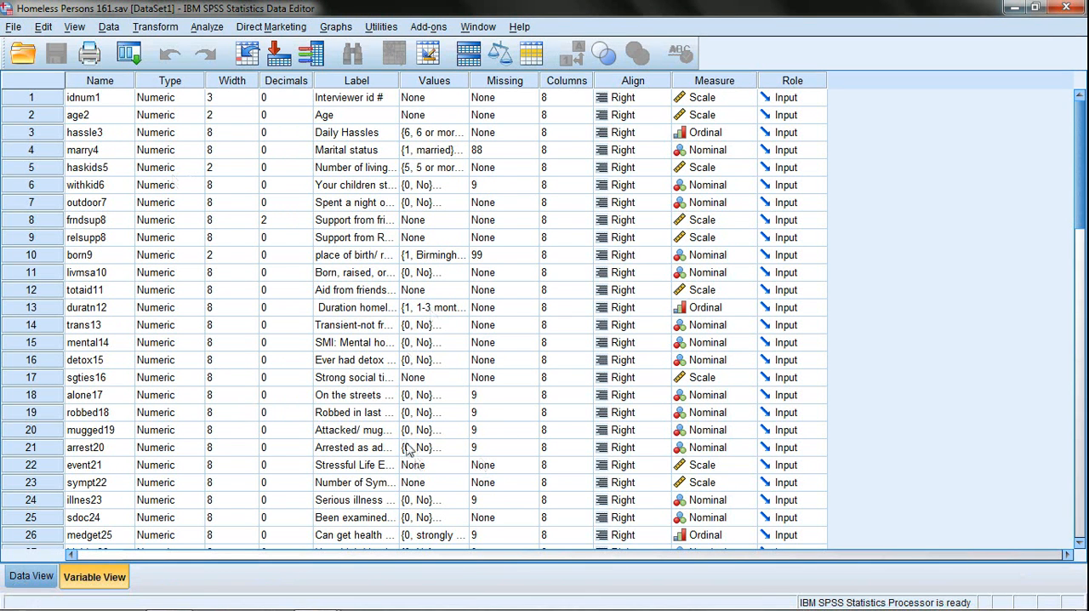
Examine the case values of the homeless persons data in Data View, and return to Variable View.
click(31, 576)
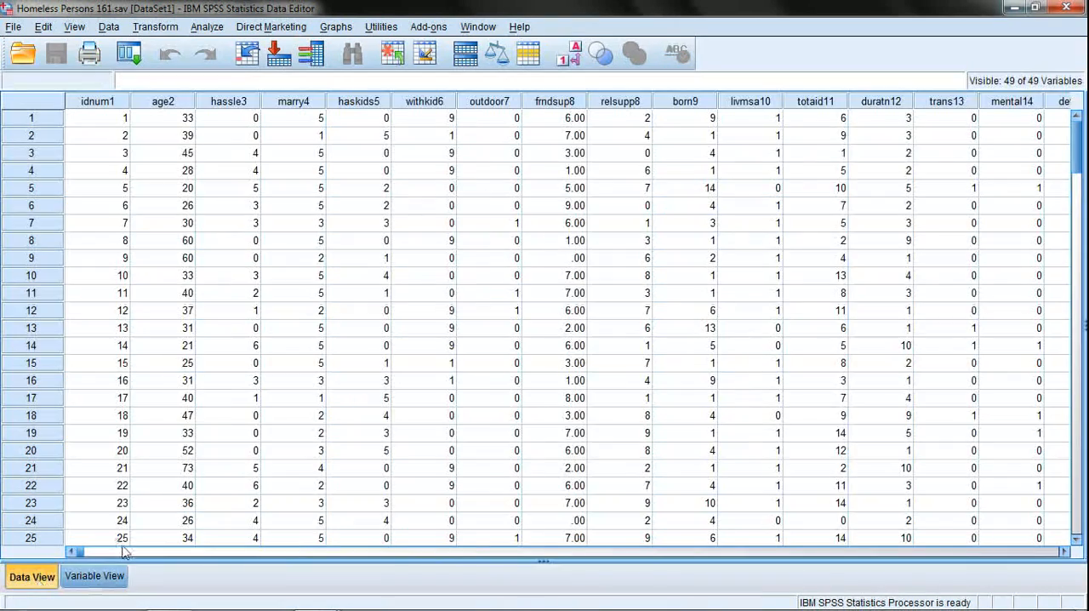
drag(125, 555, 9, 518)
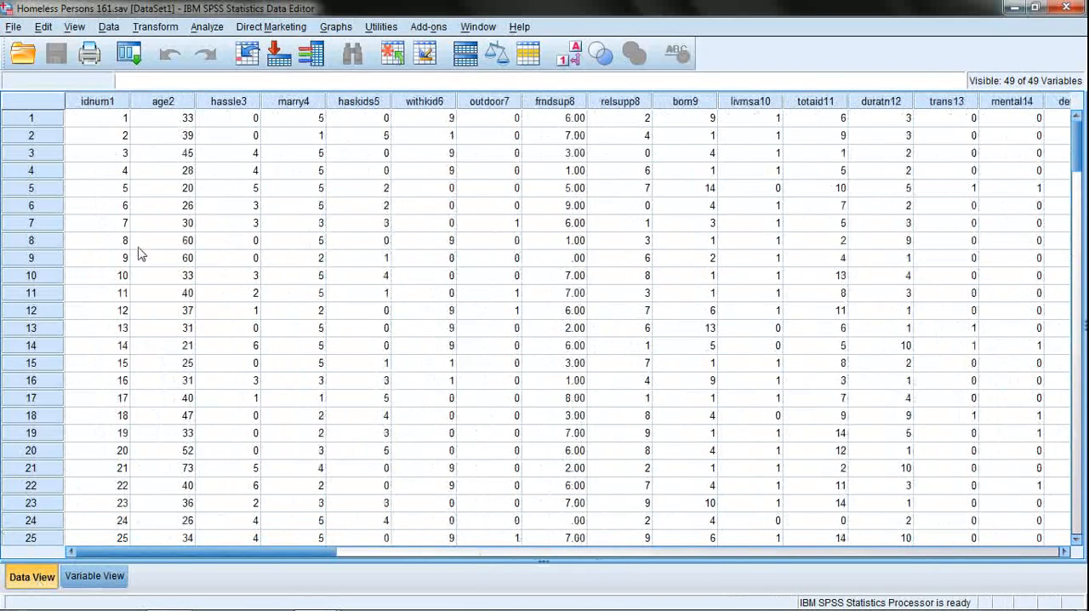
click(110, 579)
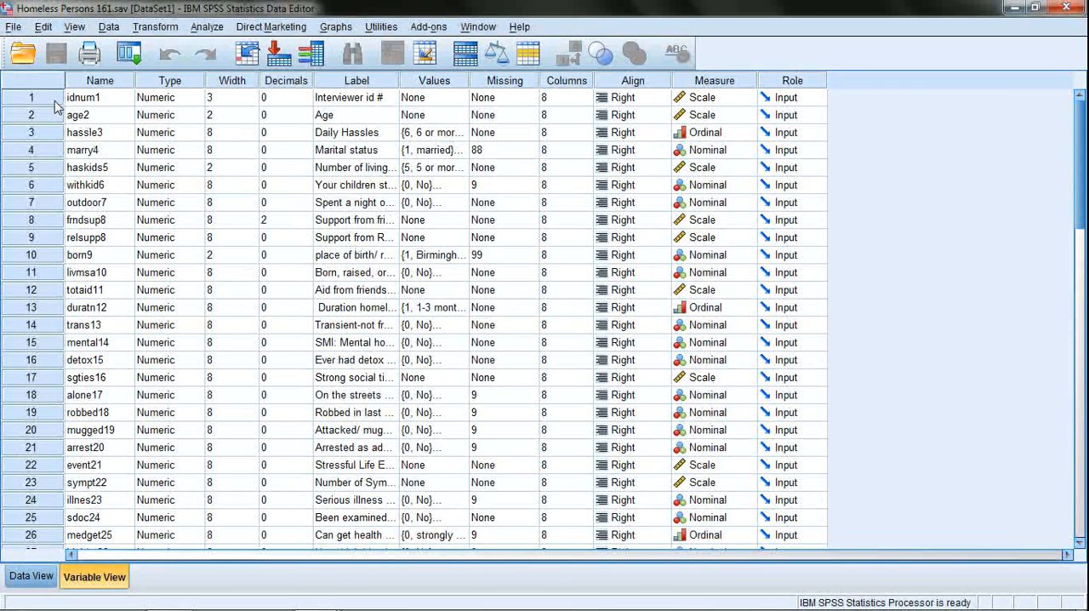
Examine the variable names idnum1, hassle3 and withkid6, and the labels of outdoor7 and withkid6.
click(83, 101)
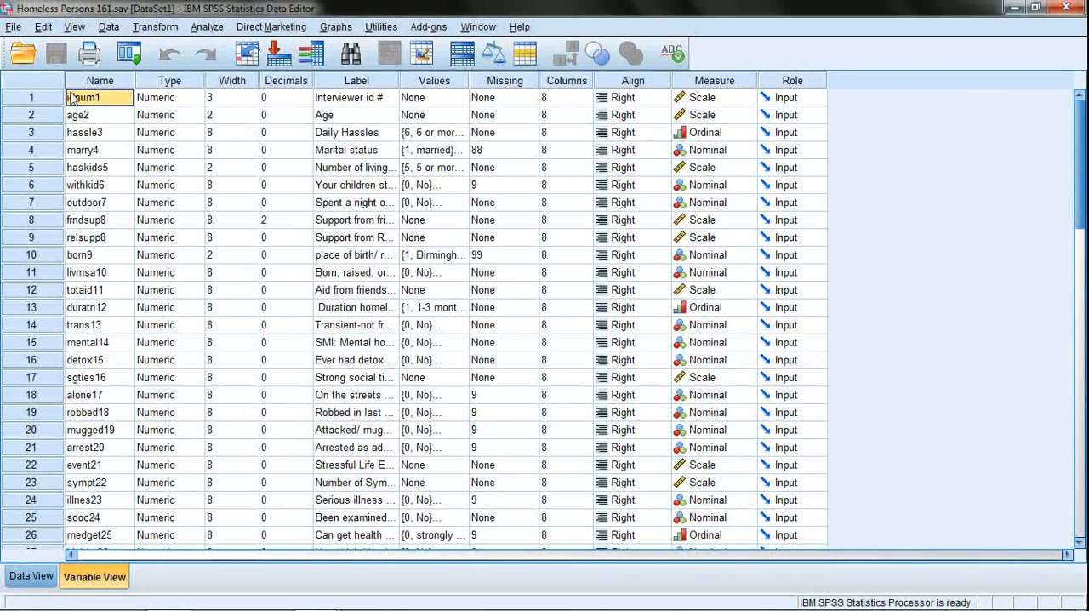
click(91, 139)
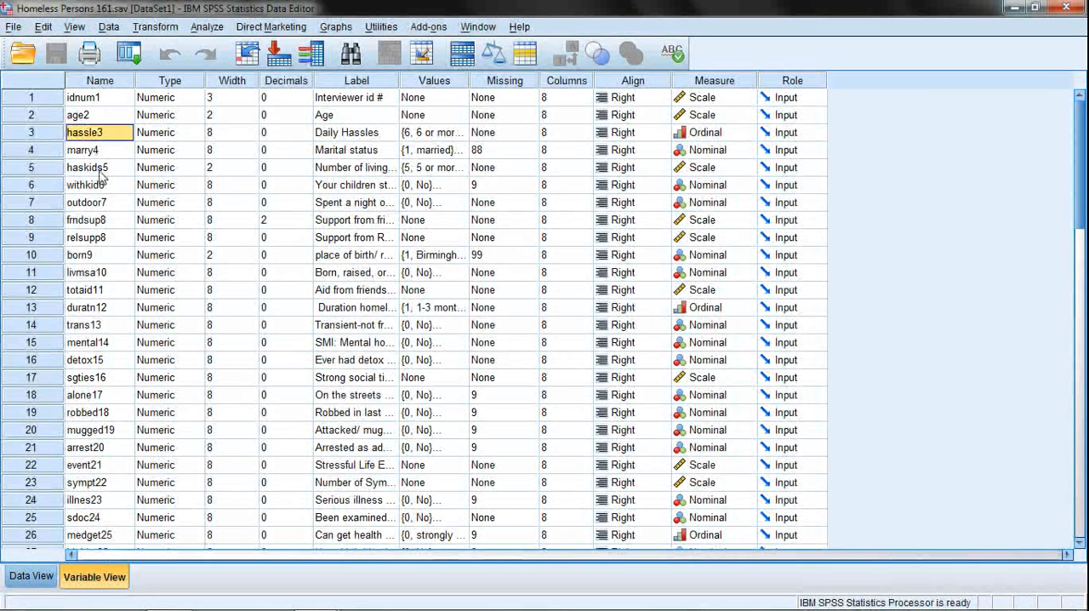
drag(97, 170, 91, 185)
click(88, 189)
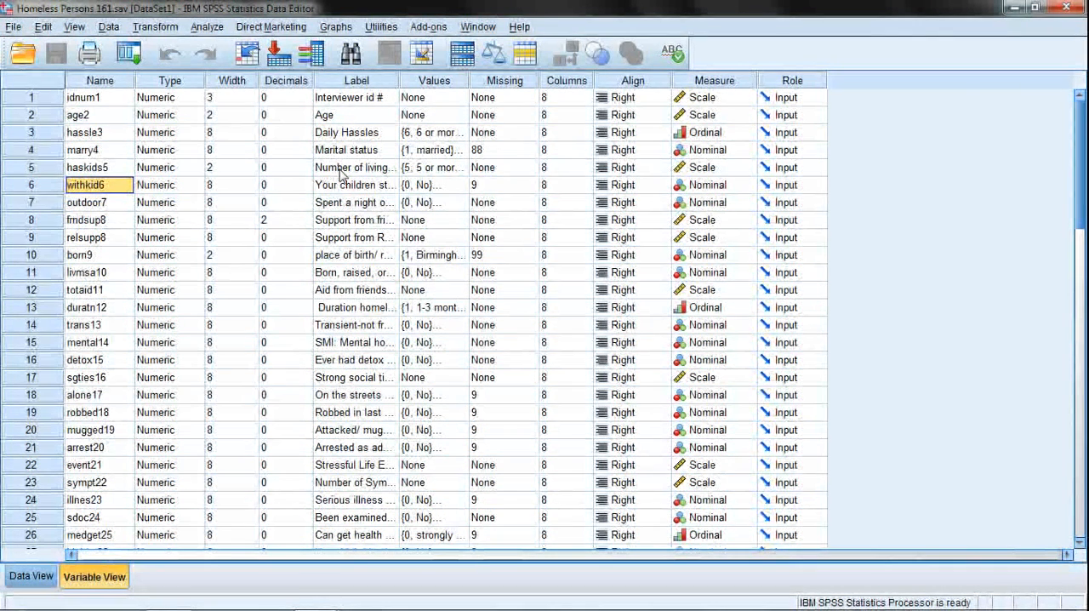
click(347, 202)
click(350, 184)
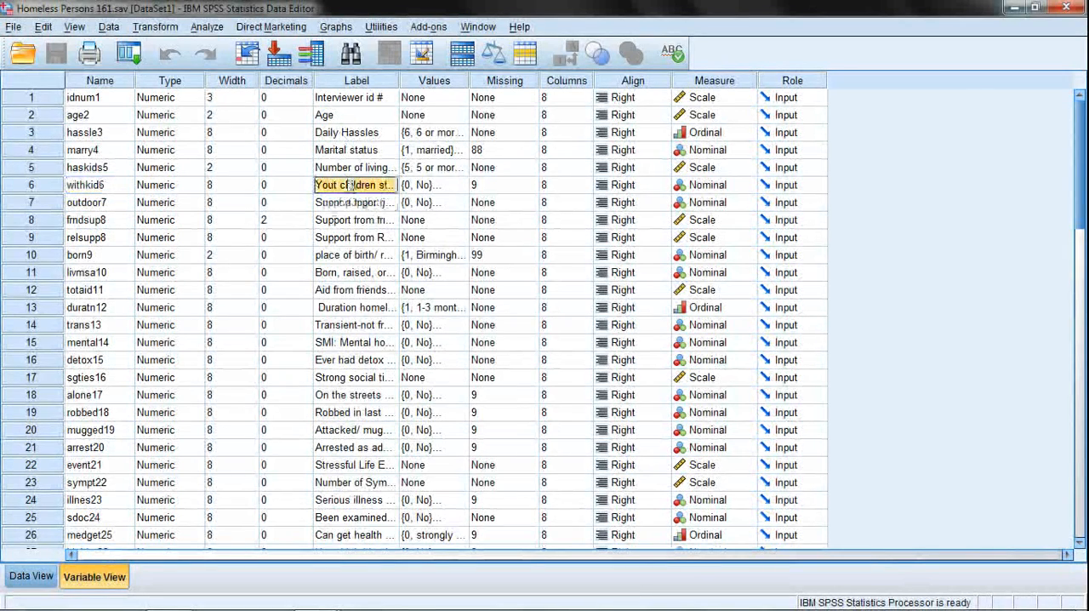
Widen the Label column so the full labels can be read, and view the name and label of withkid6.
drag(398, 80, 495, 81)
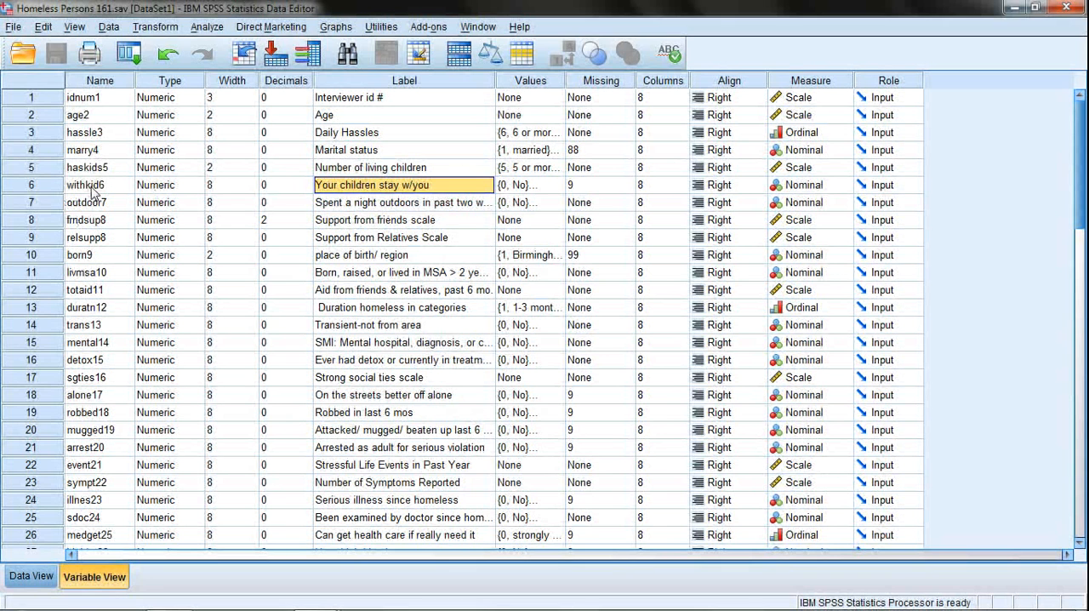
click(93, 189)
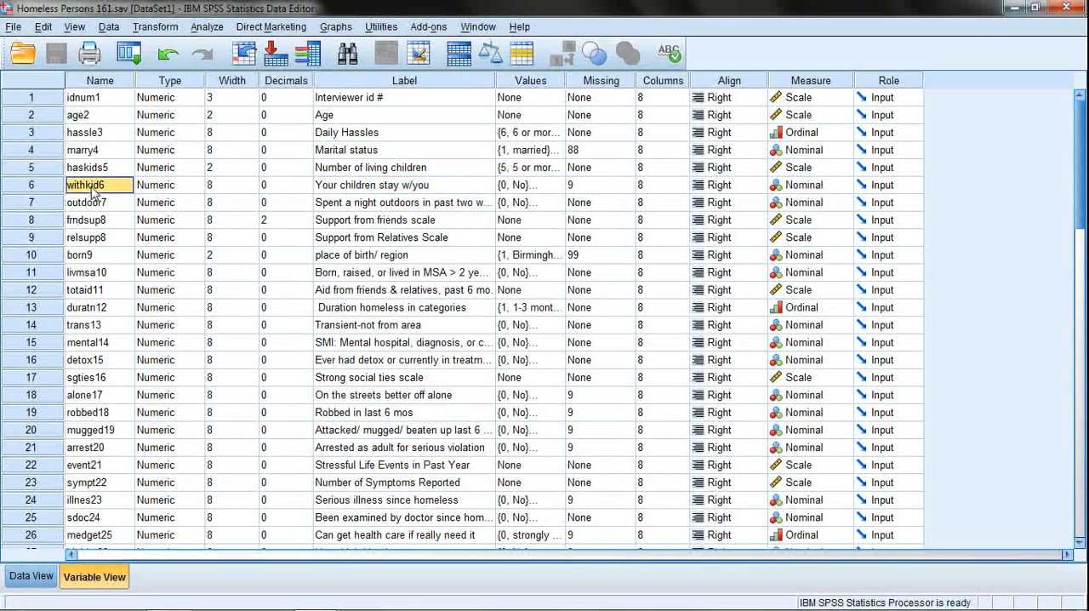
click(349, 189)
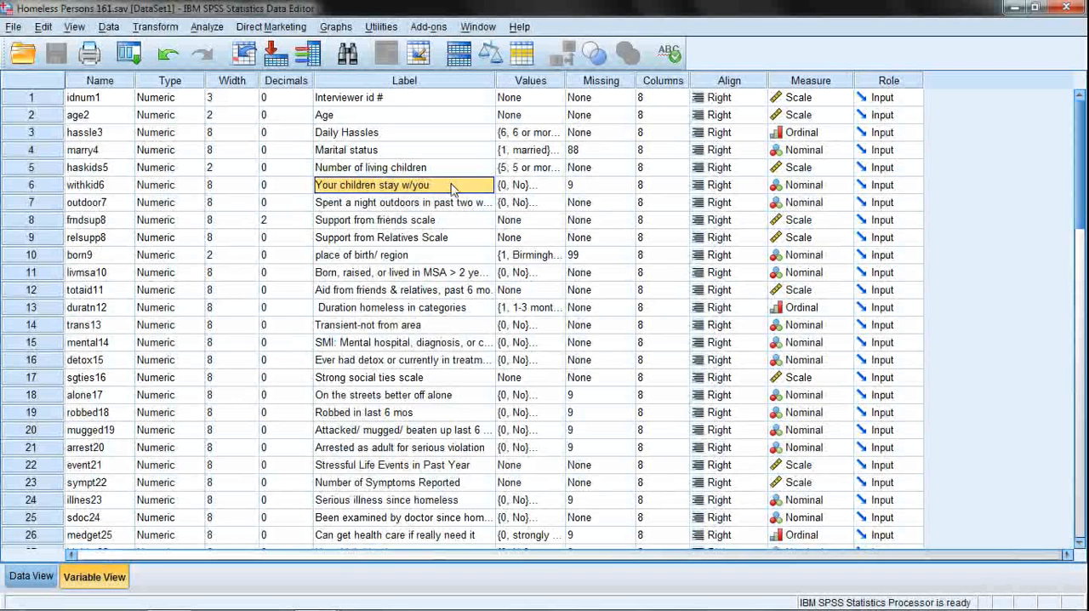
Examine the value labels defined for the variable withkid6, including its code 0, and close them unchanged.
click(529, 187)
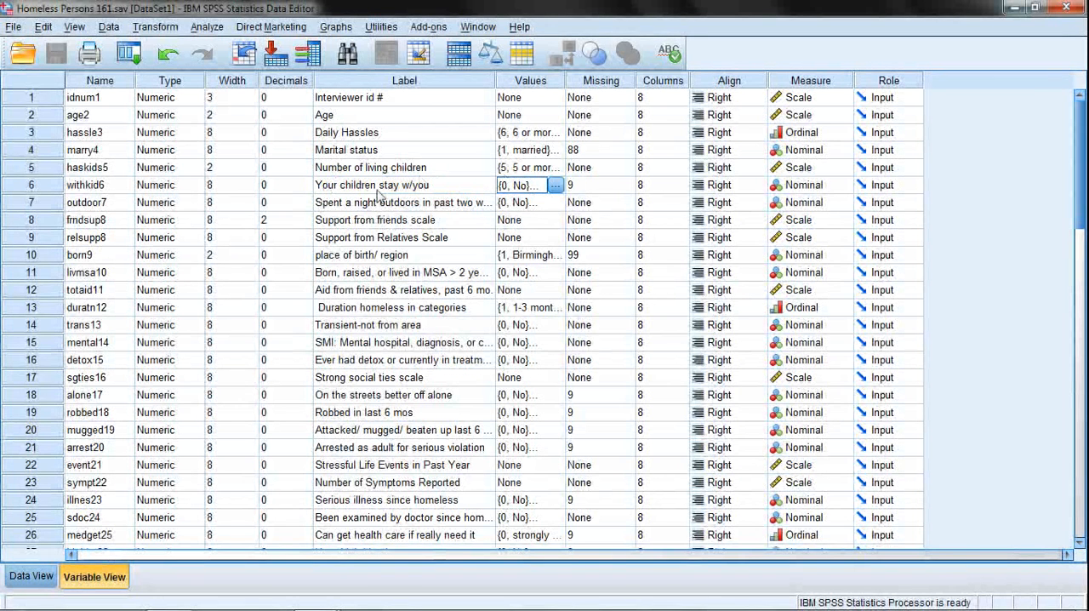
click(554, 188)
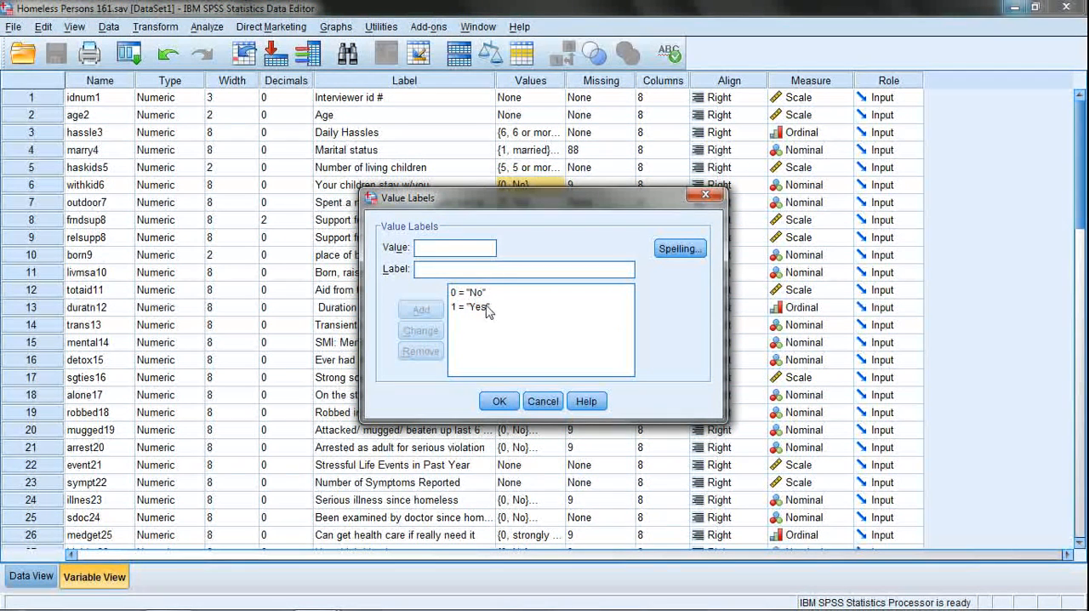
click(473, 294)
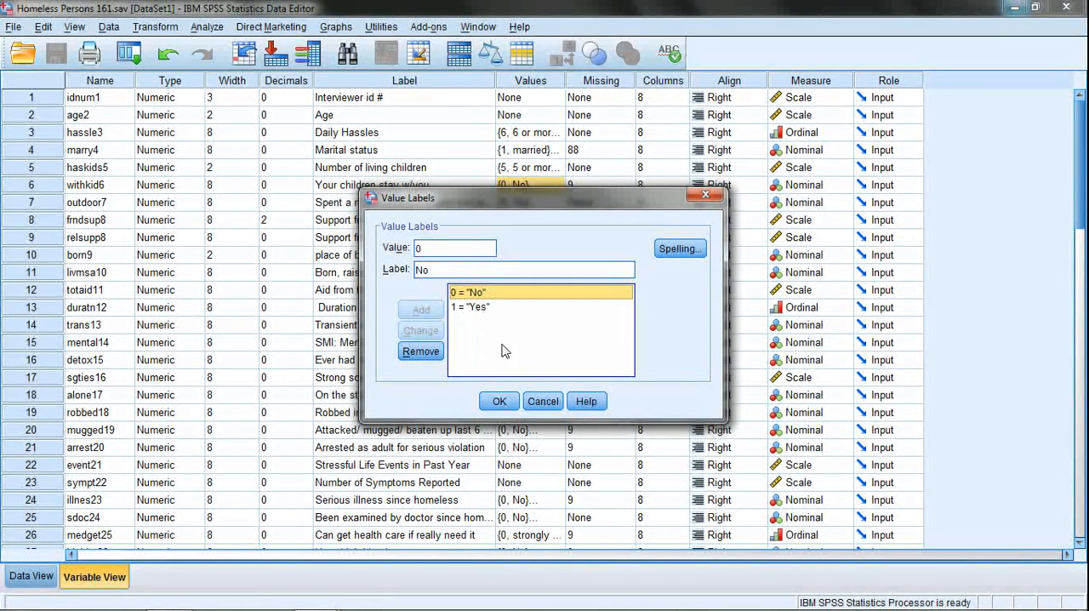
click(500, 401)
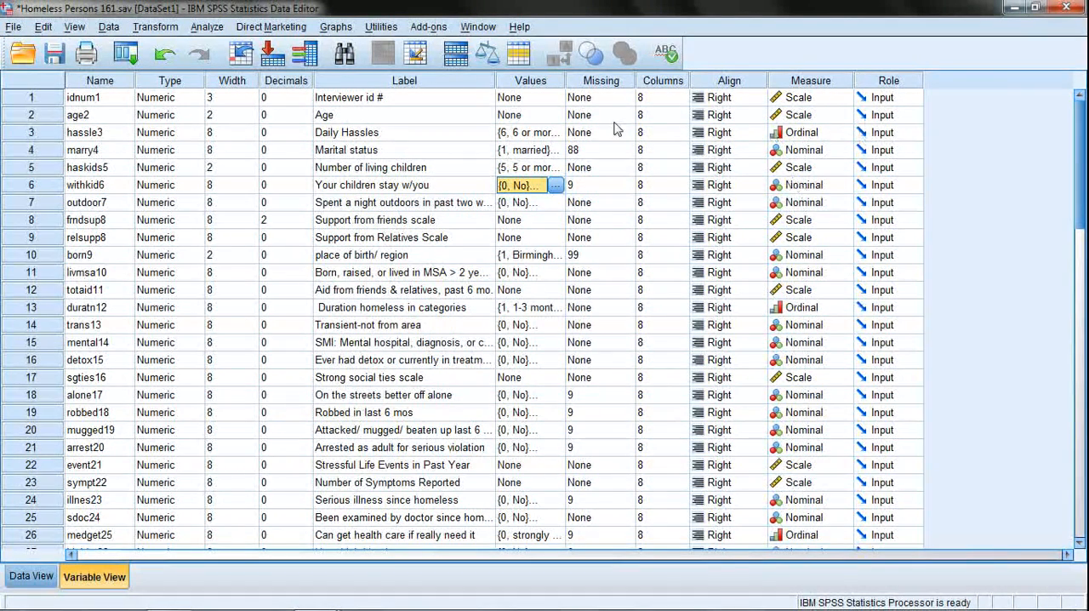
Examine the measurement levels of all variables and the level choices offered for idnum1 and hassle3.
click(798, 81)
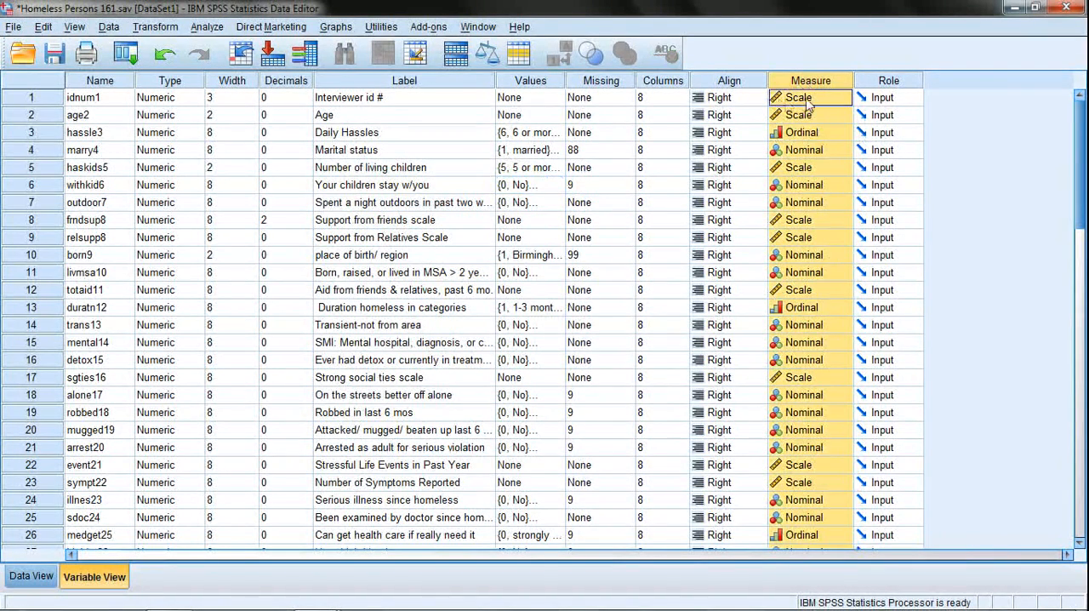
scroll(811, 279, down, 5)
scroll(811, 279, down, 7)
scroll(819, 324, up, 12)
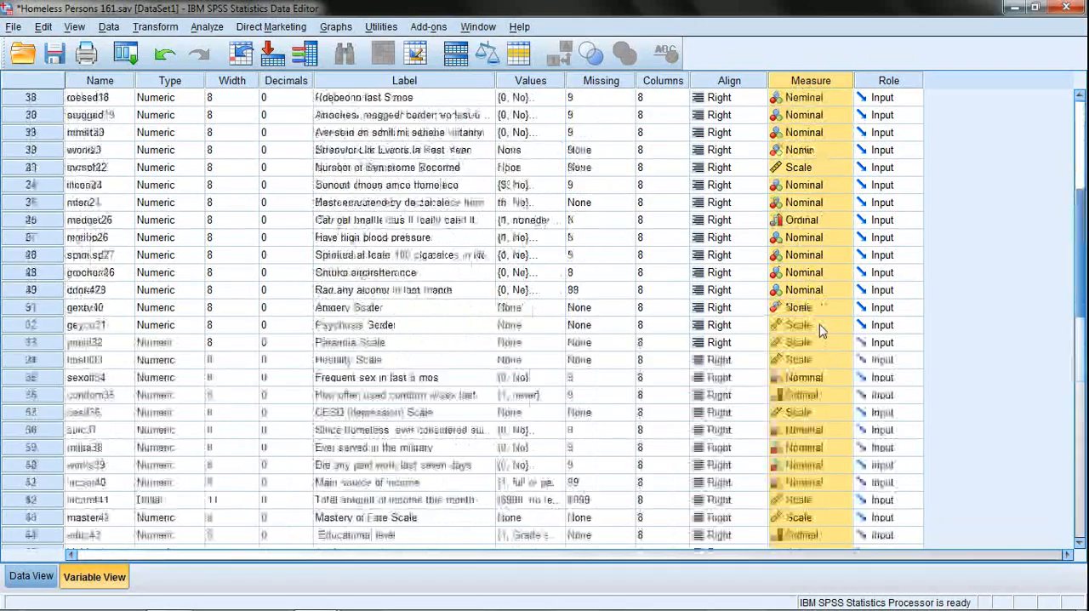
click(807, 100)
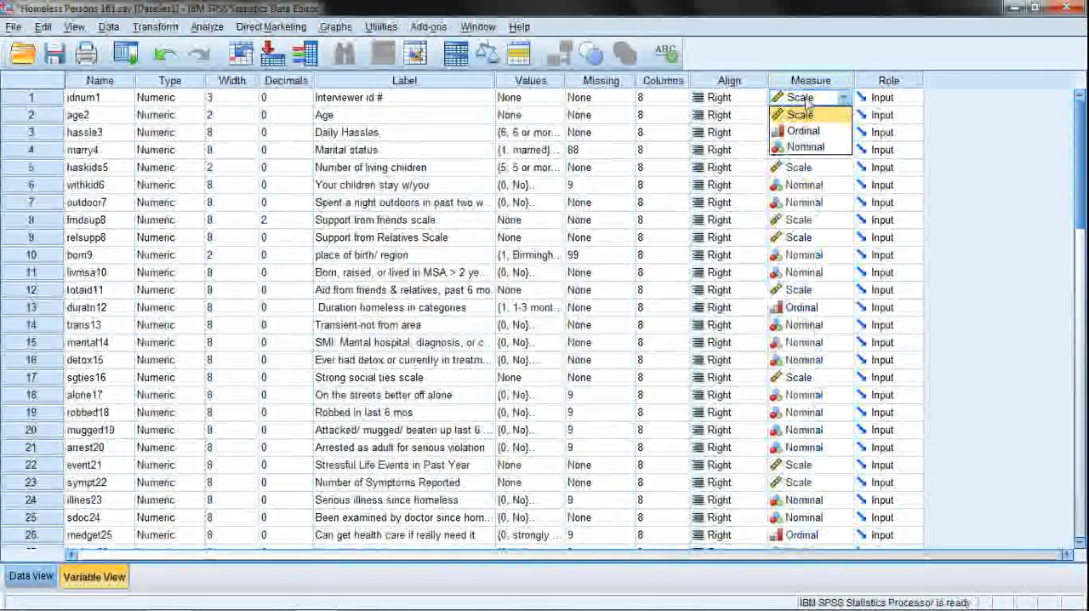
click(807, 100)
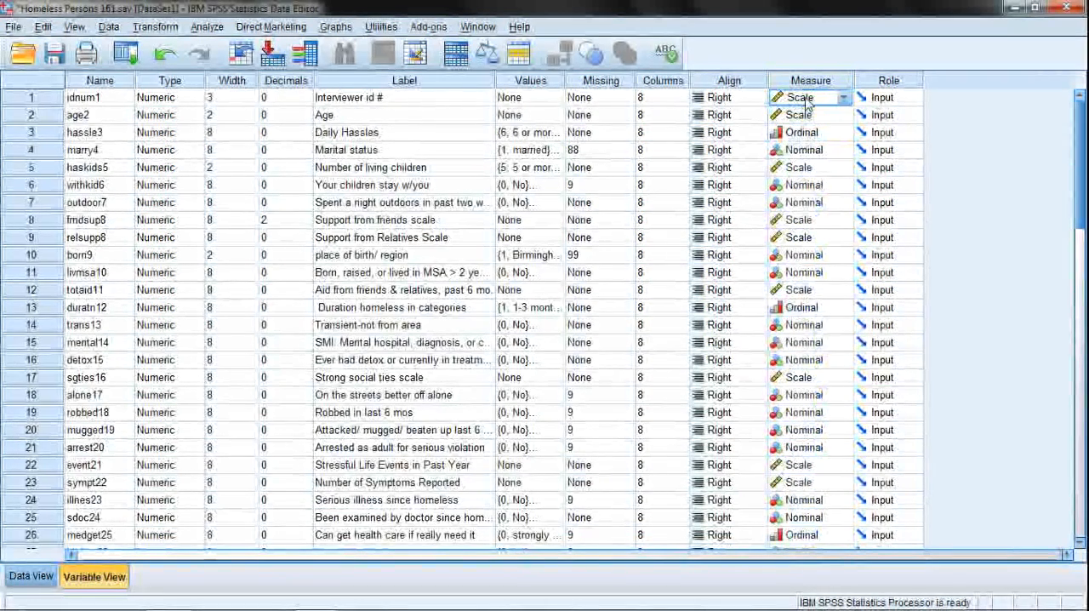
click(797, 136)
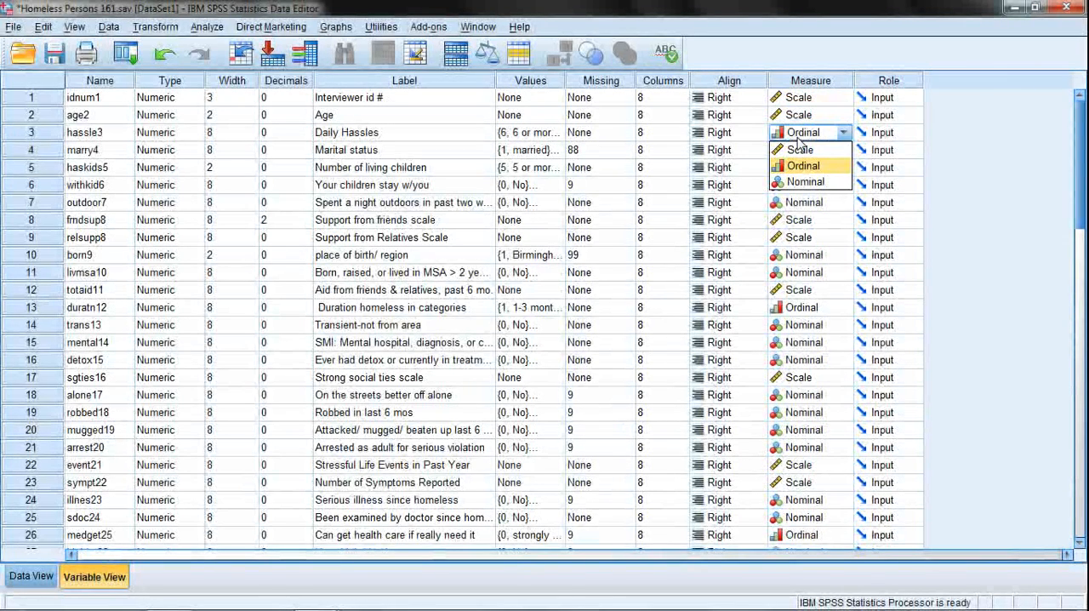
click(797, 137)
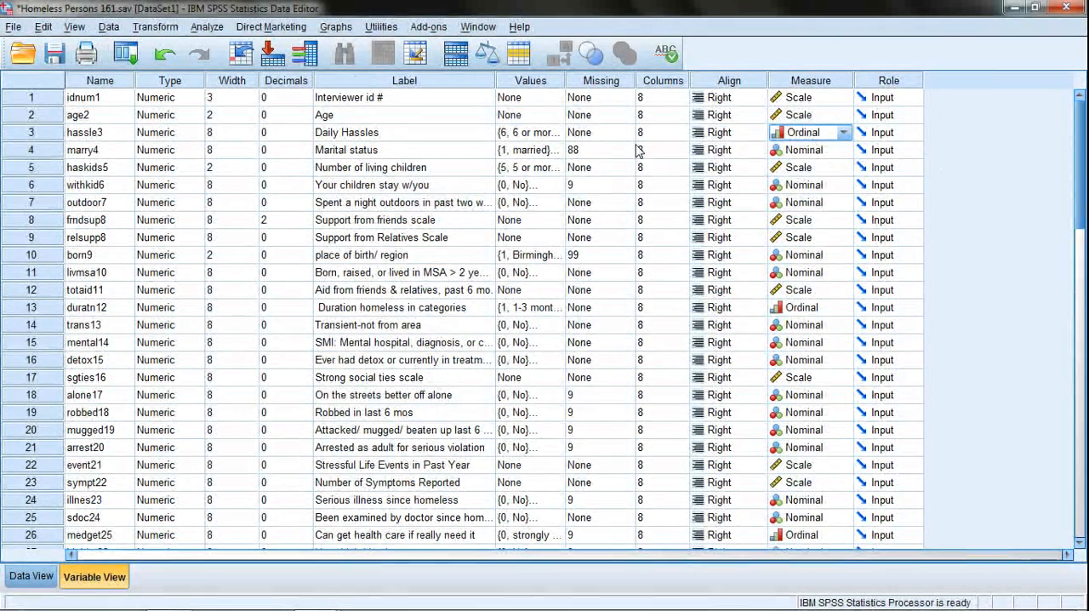
Look through the labels of all variables down to the end of the list, and return toward the first variables.
scroll(434, 218, down, 3)
click(386, 82)
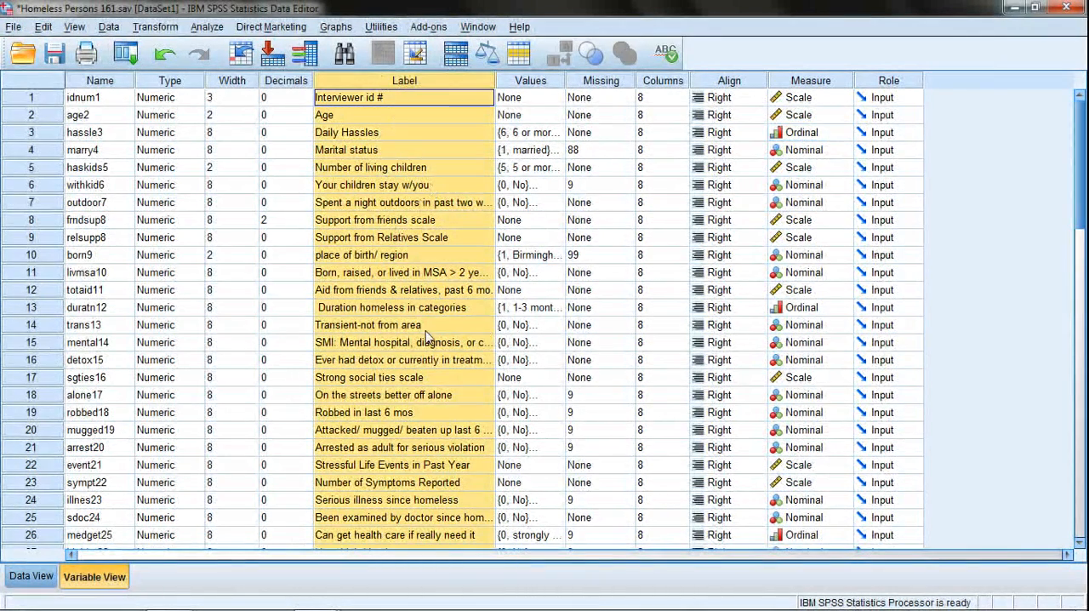
click(425, 331)
scroll(421, 336, down, 9)
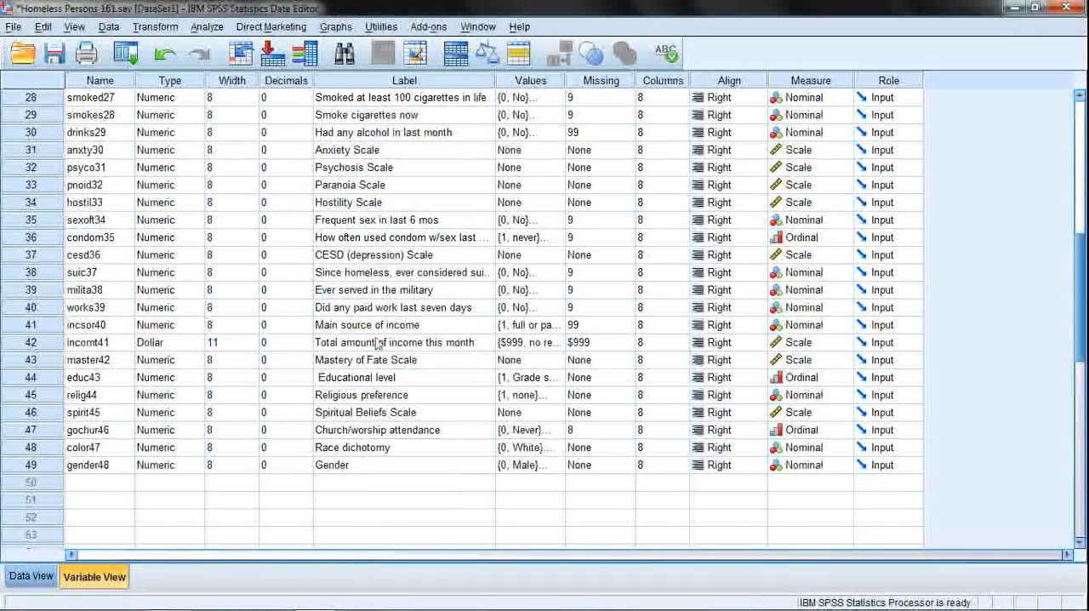
scroll(400, 289, up, 5)
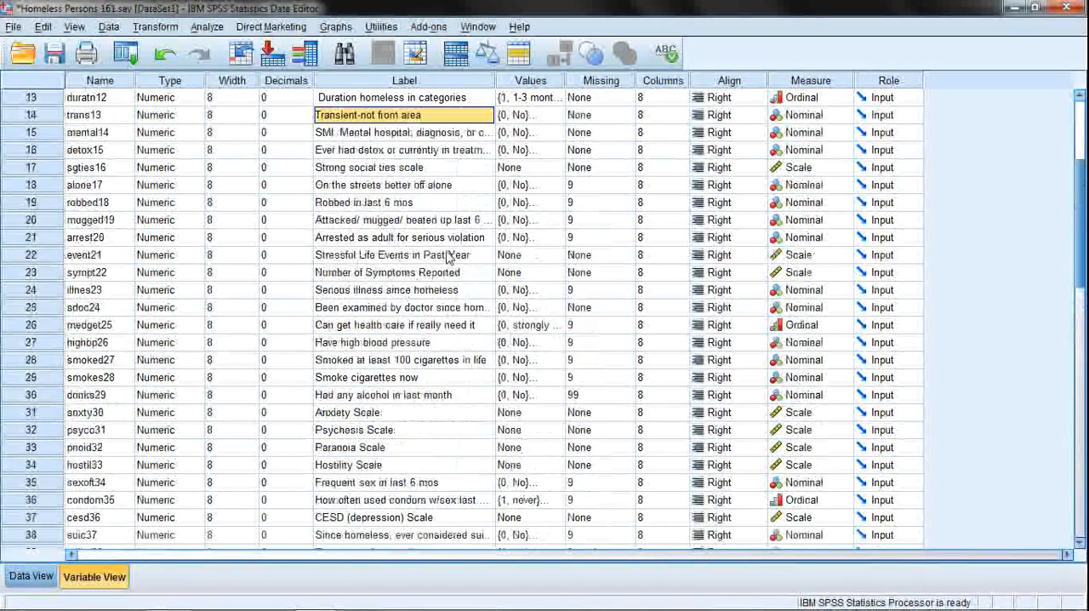
scroll(451, 259, up, 3)
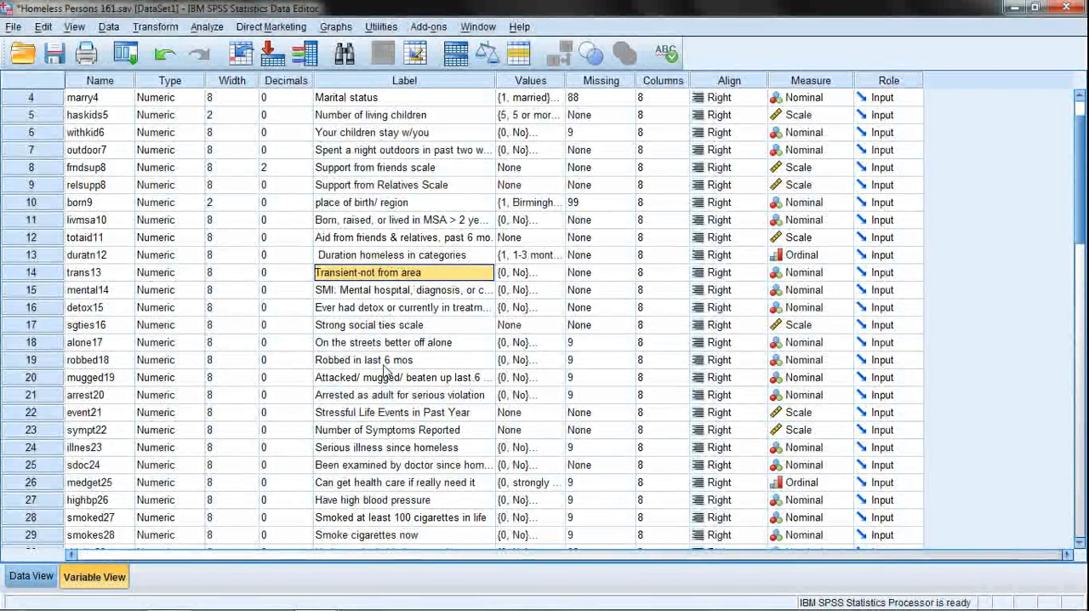
Clear the label of the variable robbed18.
click(442, 363)
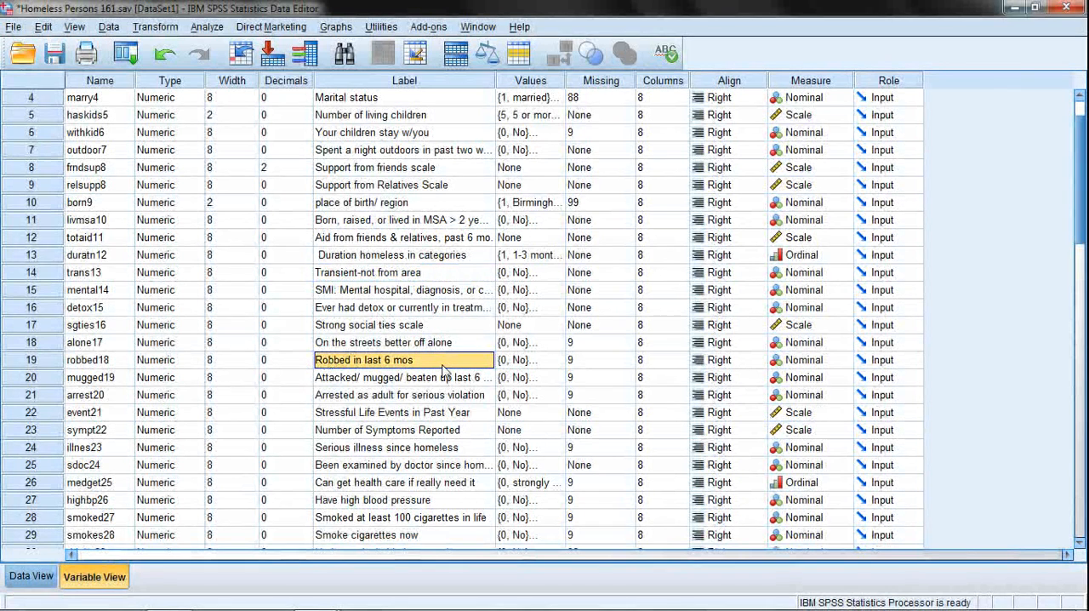
key(Delete)
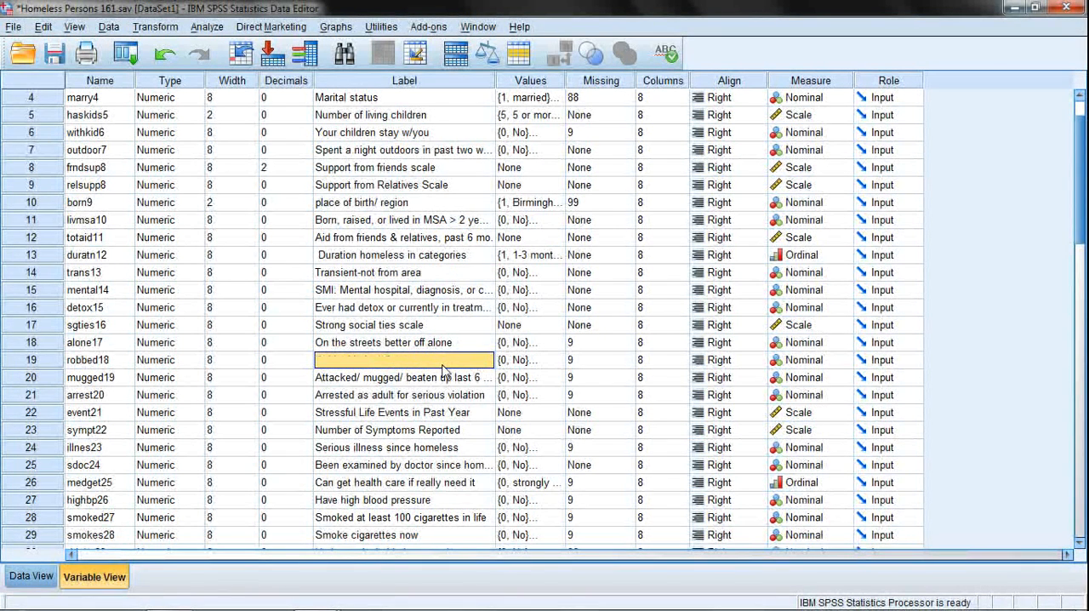
click(363, 380)
click(375, 361)
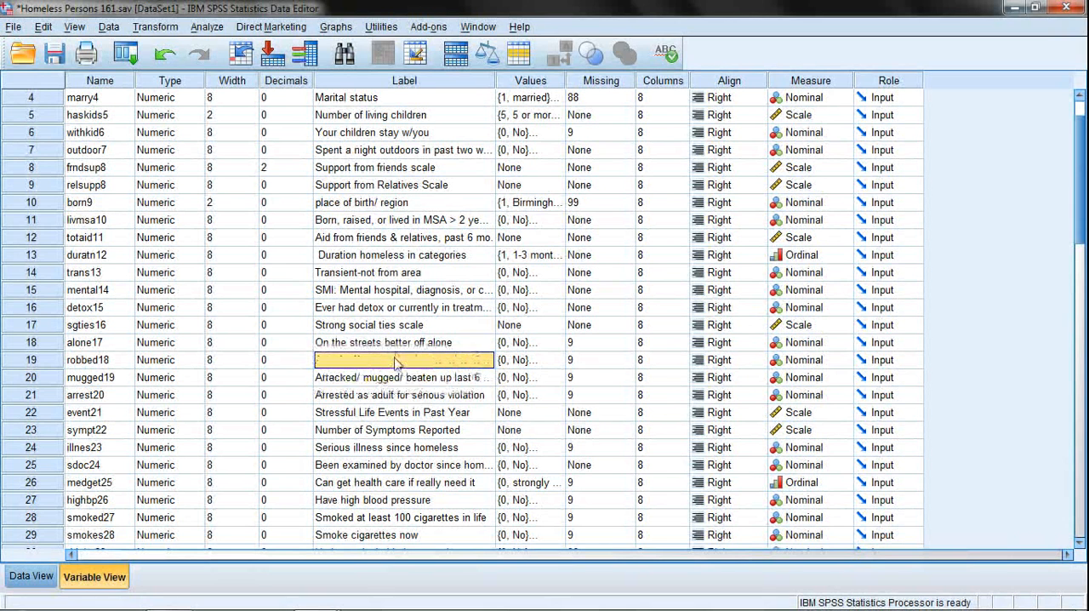
click(94, 366)
click(347, 363)
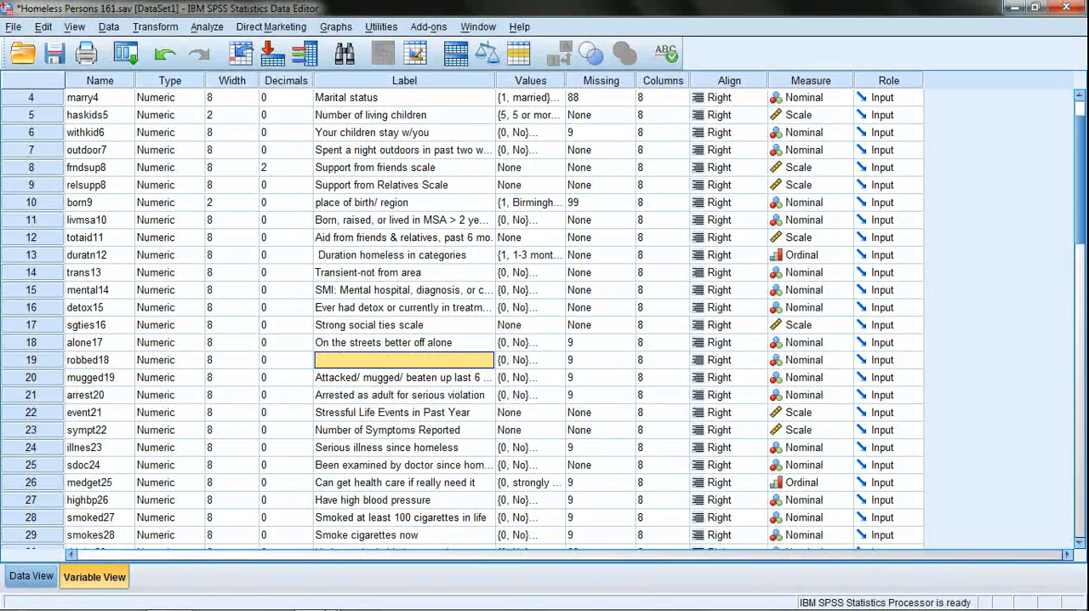
Open the codebook Ritchey2_CB_Homeless_Persons_161.pdf from My Dropbox, in Statistics for Social Work Spring 2013 under Homeless_Persons_161.
mouse_move(300, 608)
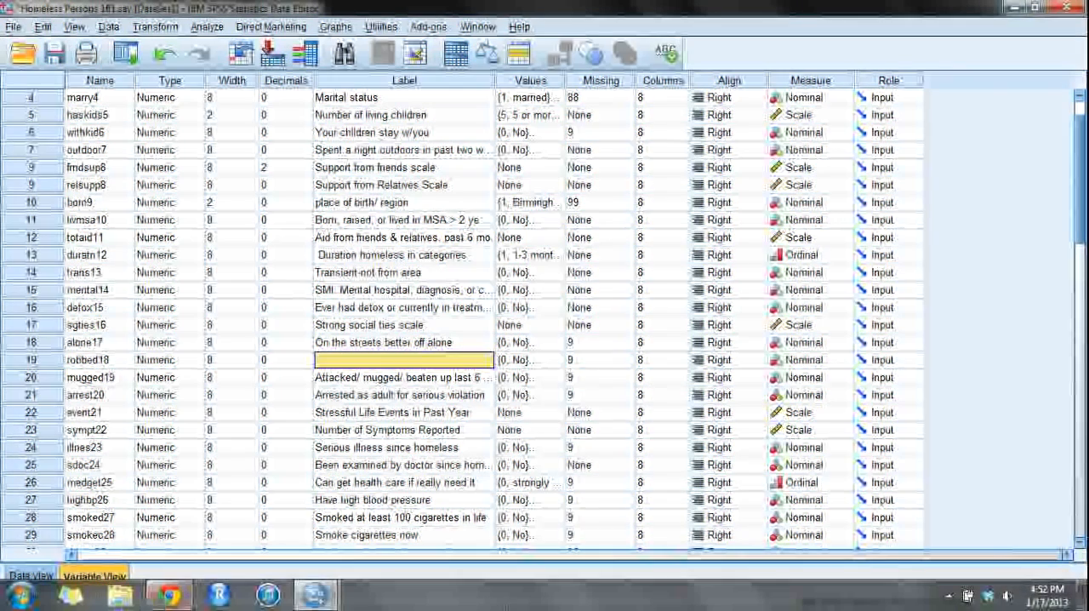
double_click(988, 596)
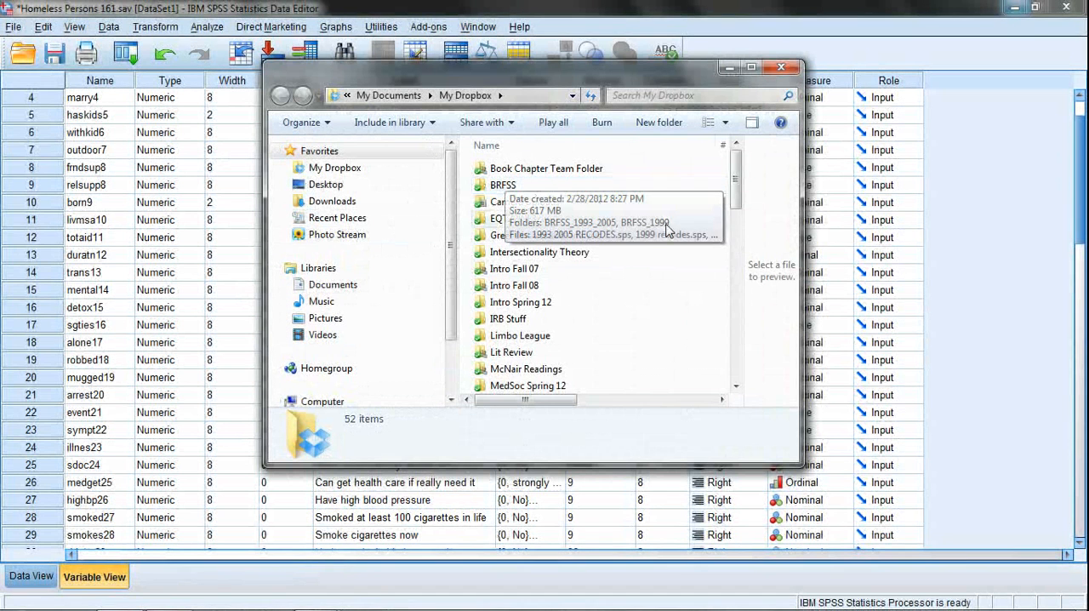
scroll(510, 323, down, 3)
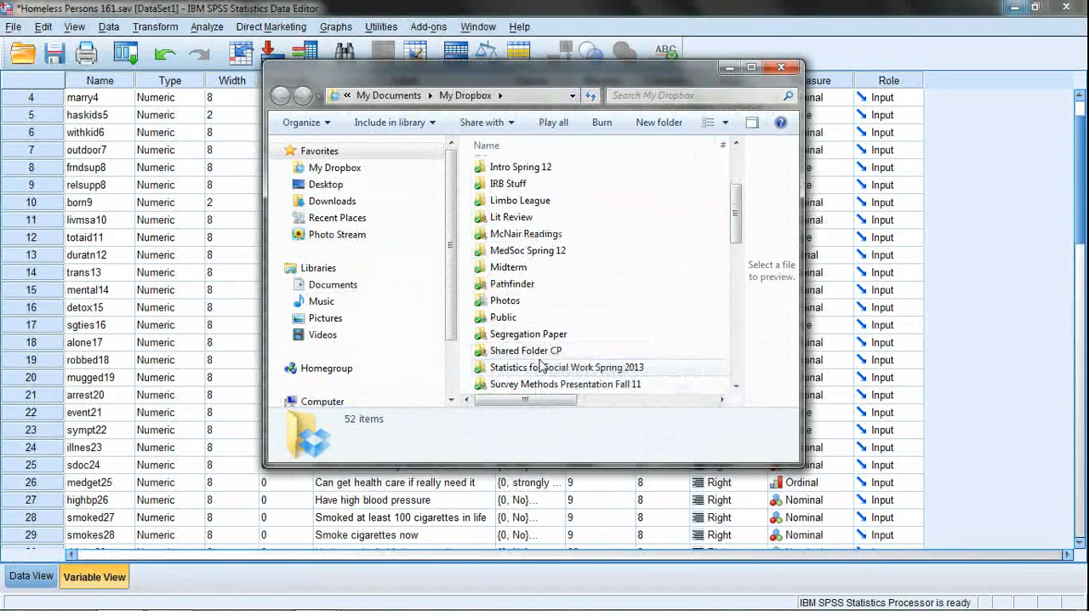
double_click(532, 367)
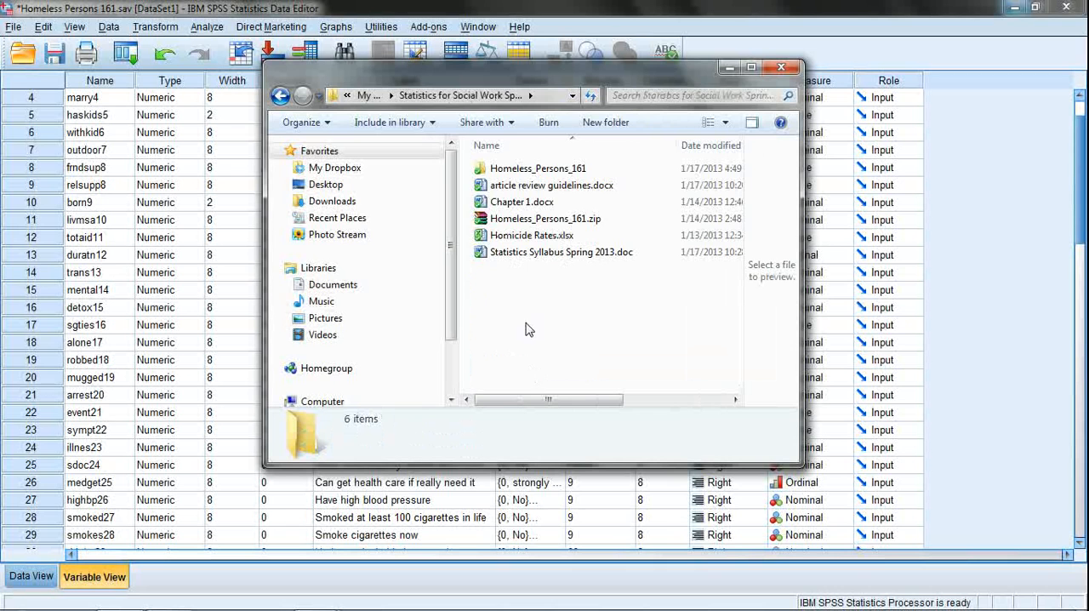
double_click(531, 170)
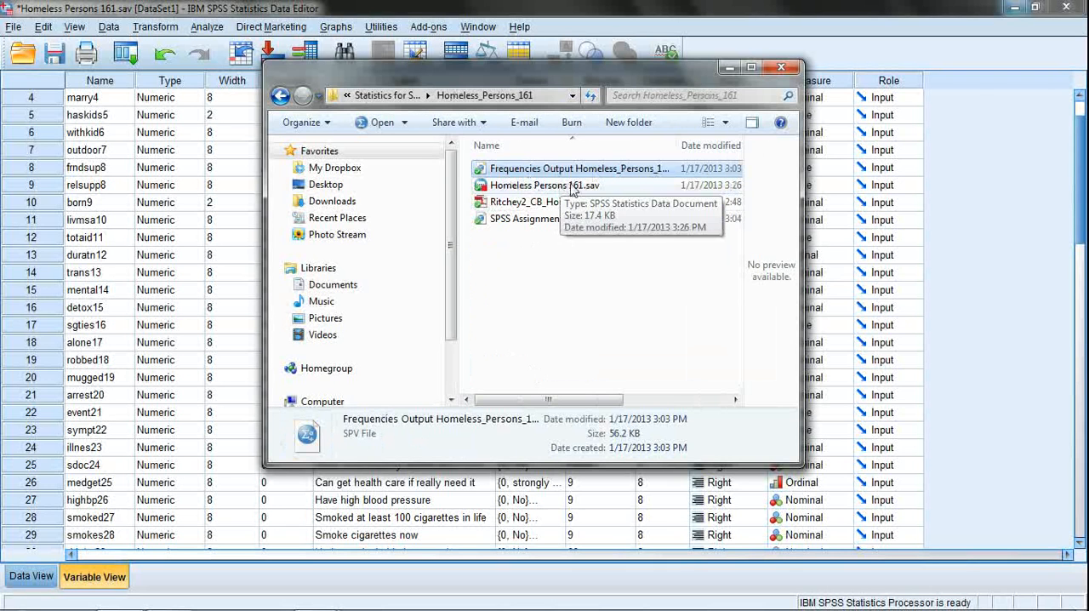
click(554, 204)
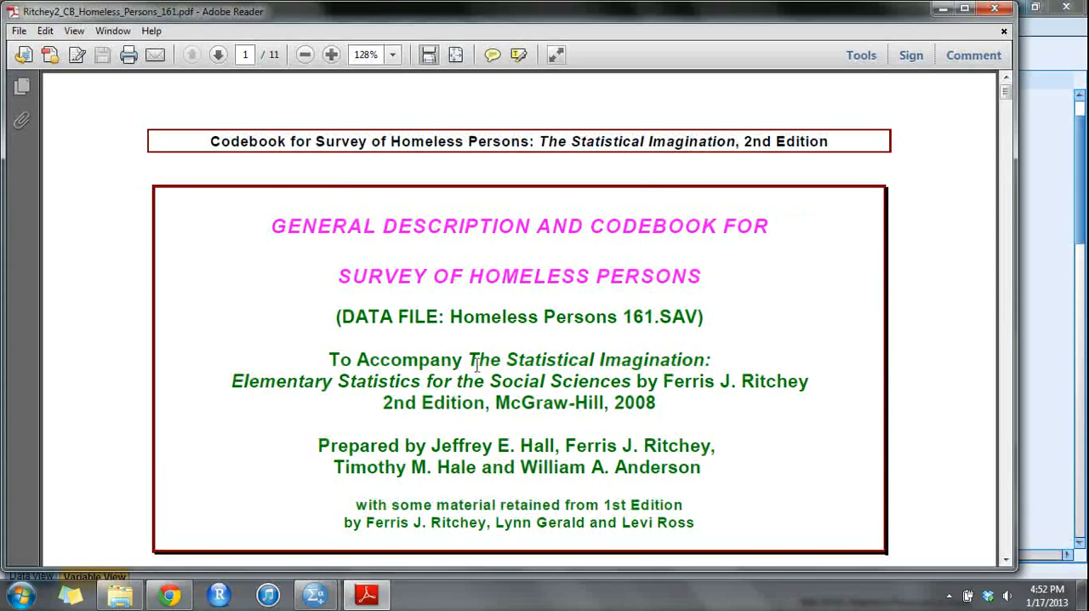
Read the codebook's general description and sample section on page 1, highlighting the sample size.
scroll(489, 383, down, 5)
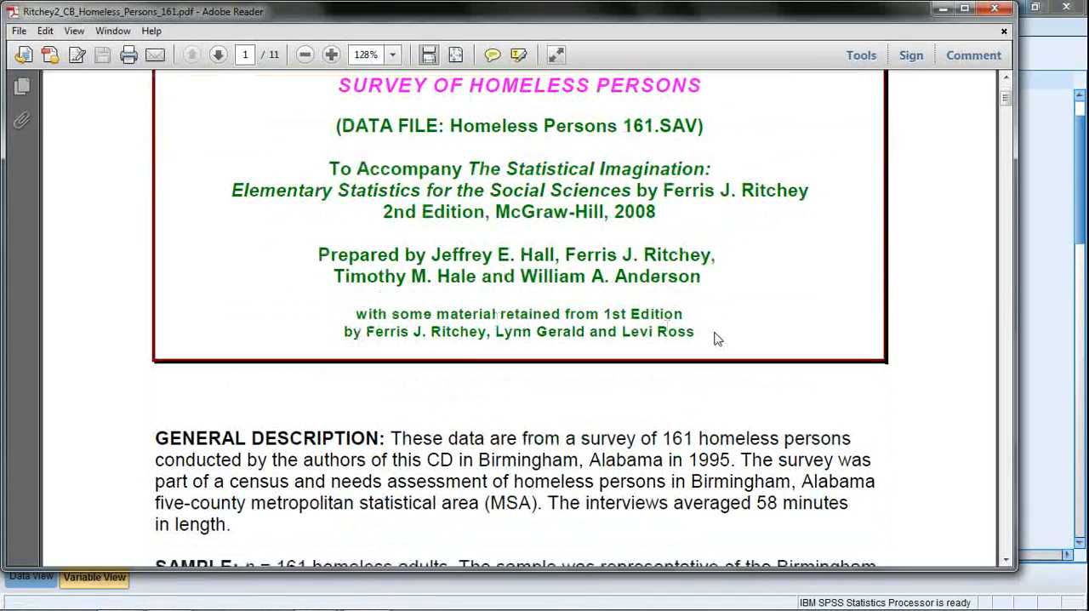
scroll(604, 322, down, 3)
scroll(138, 281, up, 5)
scroll(219, 321, up, 3)
scroll(218, 326, down, 13)
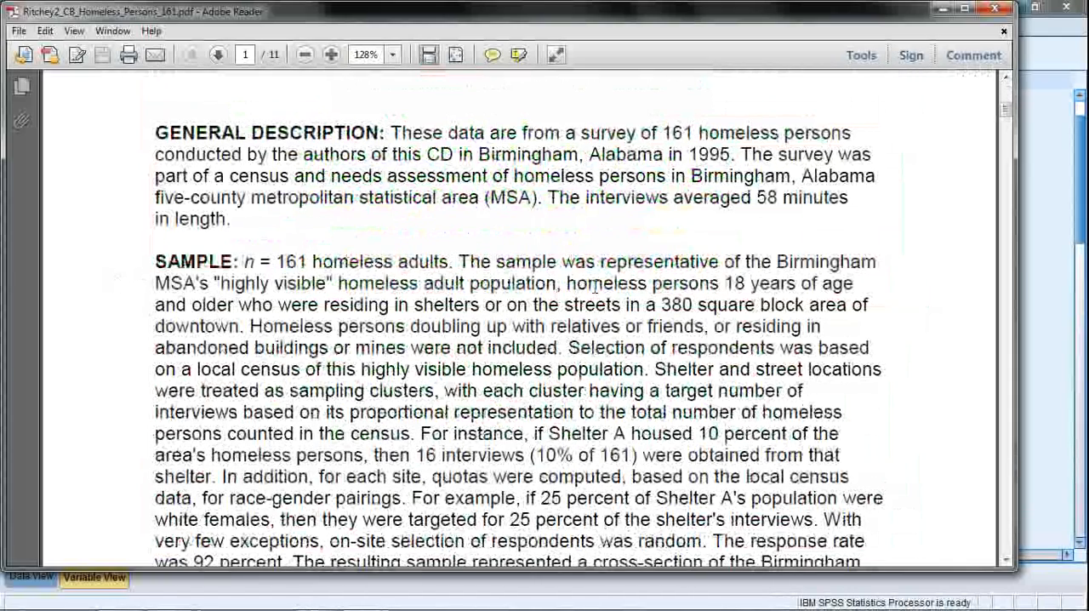
drag(245, 262, 308, 262)
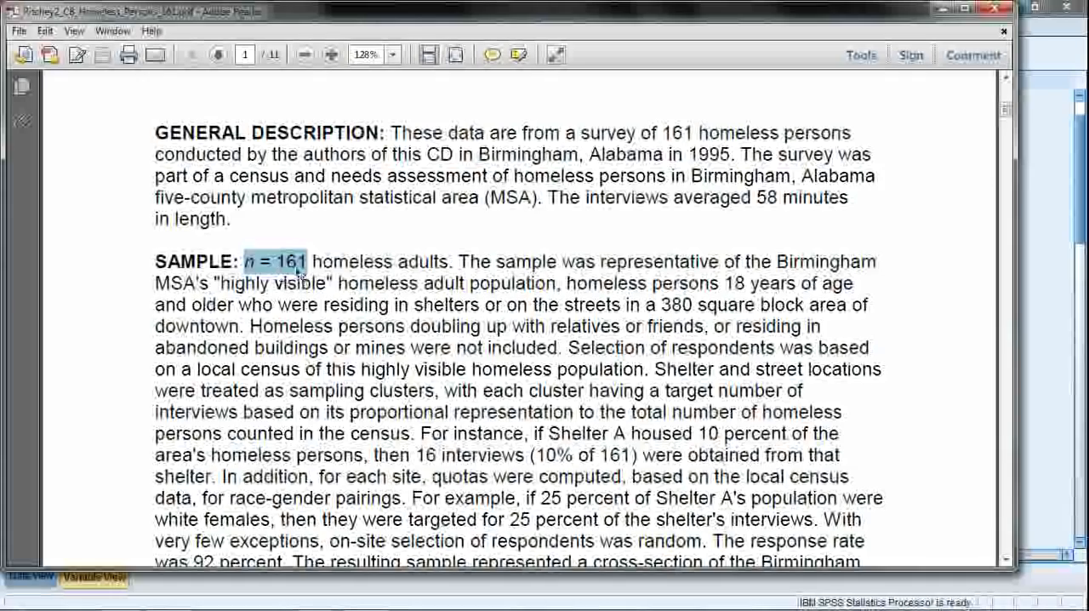
scroll(566, 349, up, 2)
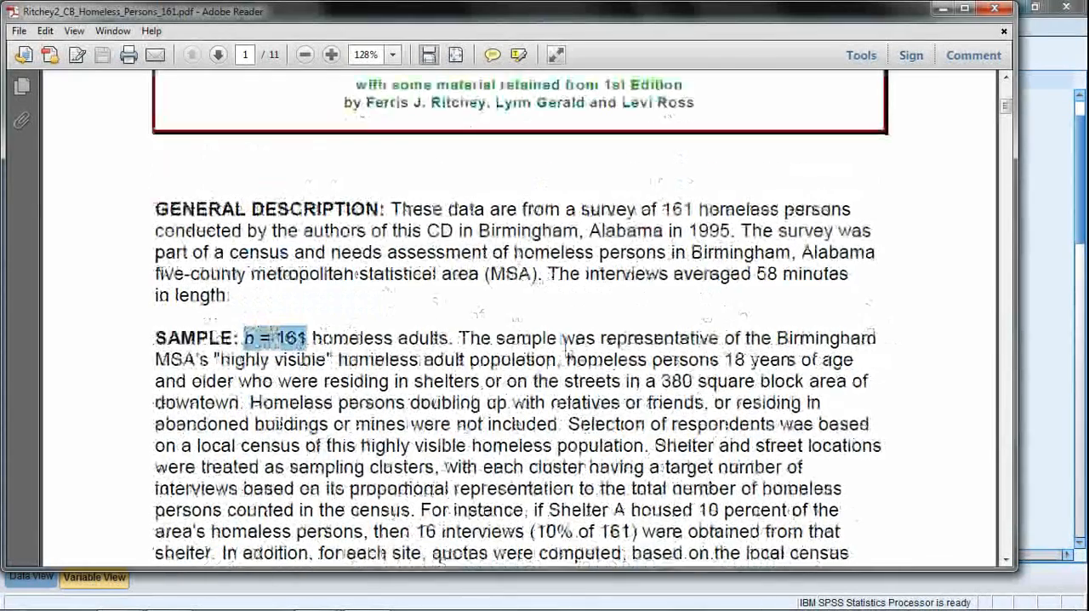
scroll(566, 349, up, 8)
scroll(562, 364, down, 3)
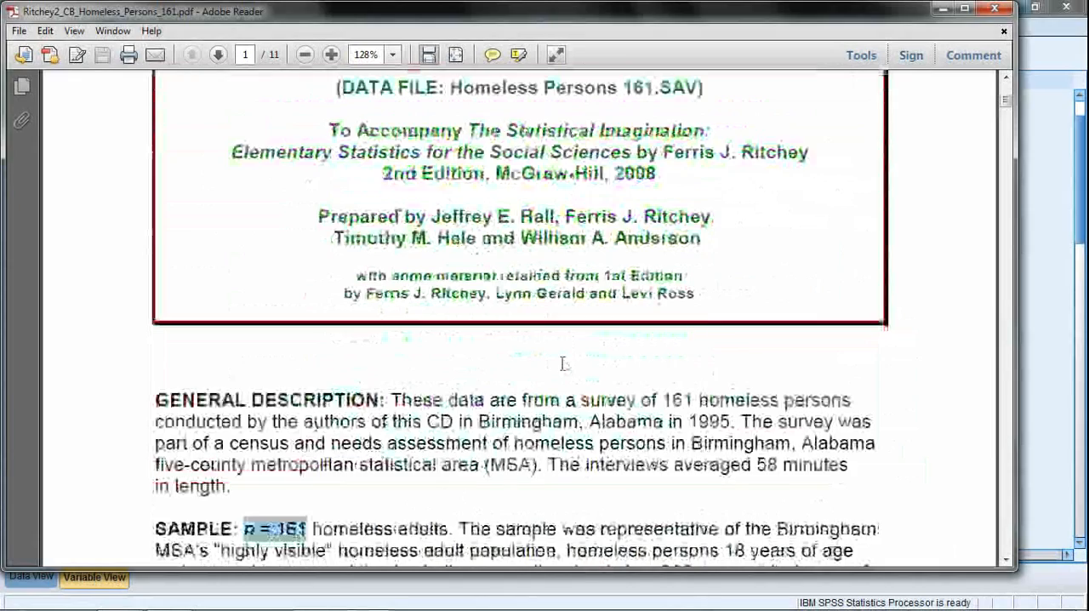
scroll(562, 364, down, 6)
scroll(513, 353, down, 6)
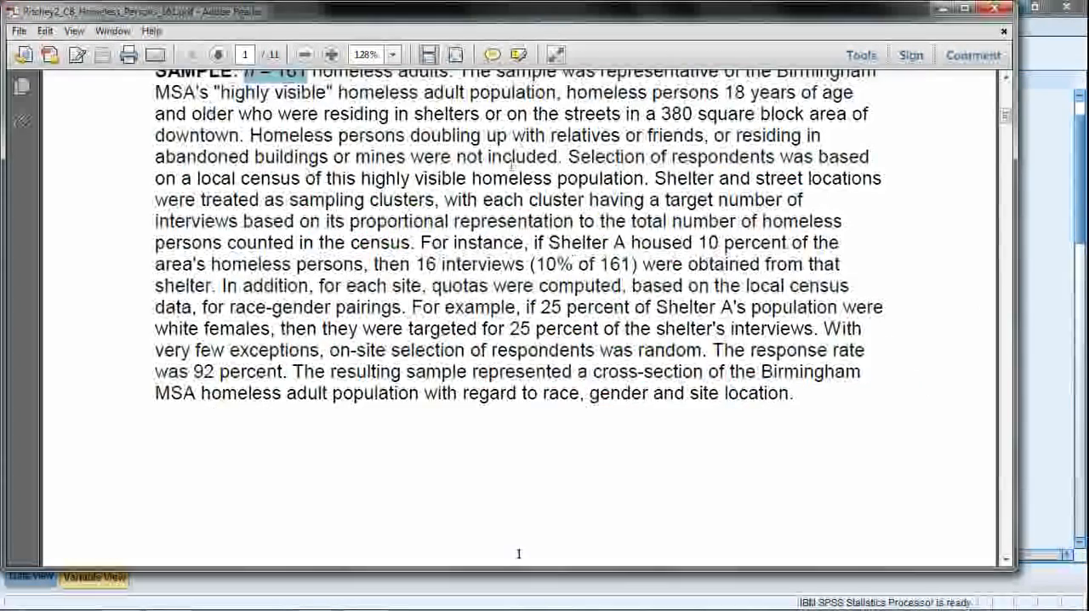
scroll(677, 259, up, 2)
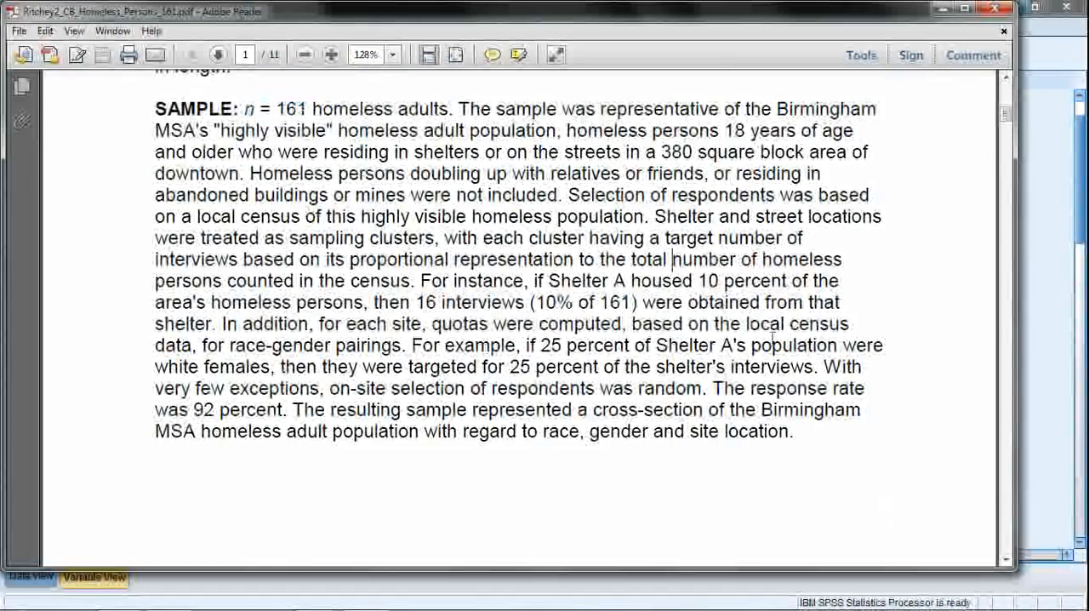
Read the types of variables on page 2 of the codebook, highlighting the item on physical and mental health statuses.
scroll(692, 350, down, 12)
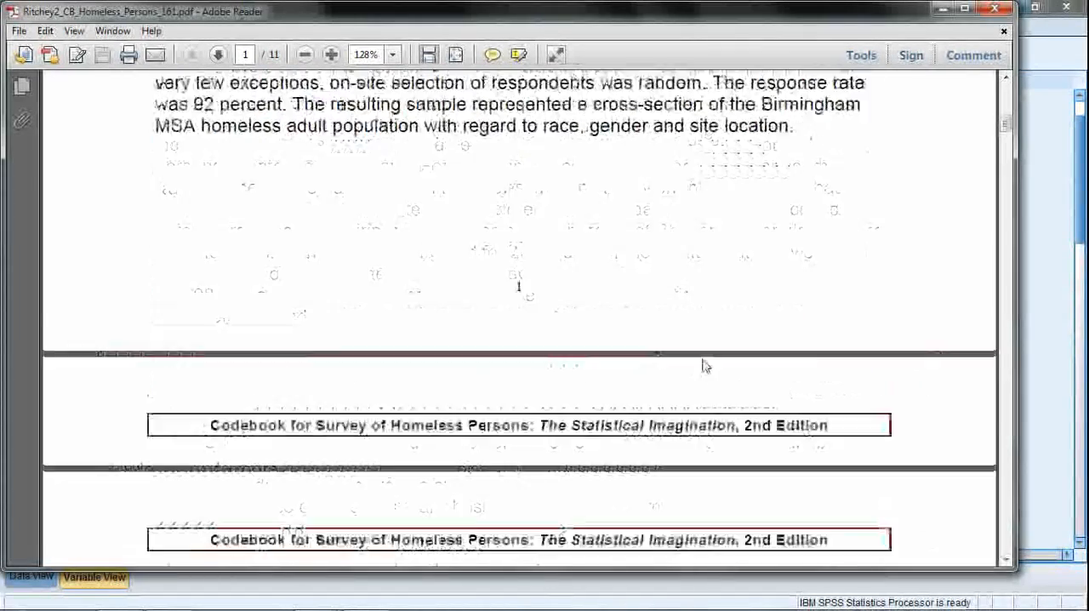
scroll(451, 265, down, 4)
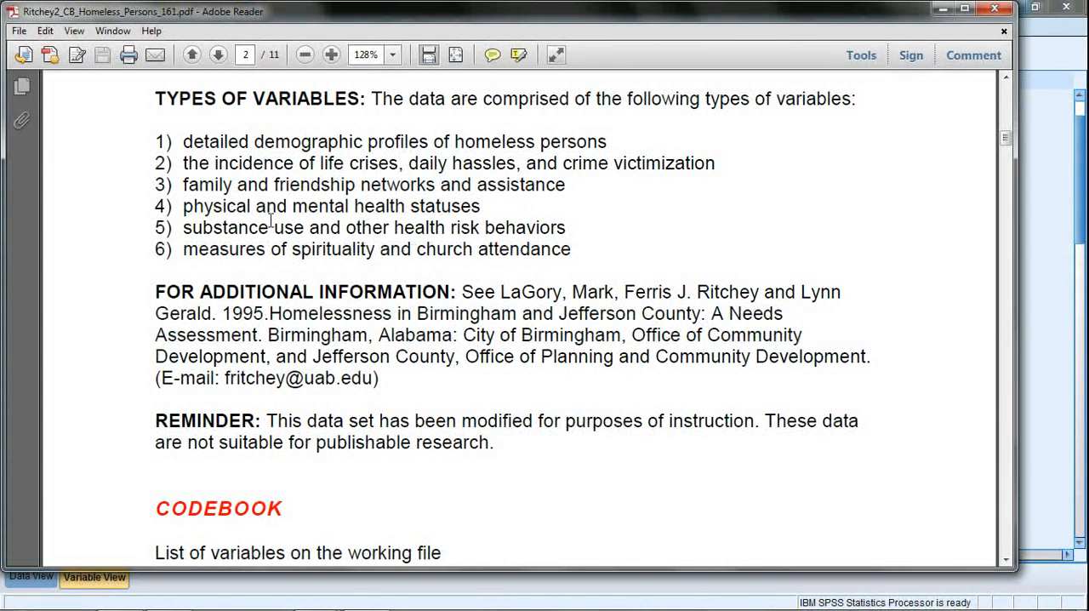
mouse_move(184, 211)
mouse_down()
mouse_move(267, 230)
mouse_move(388, 230)
mouse_move(494, 206)
mouse_move(481, 206)
mouse_up()
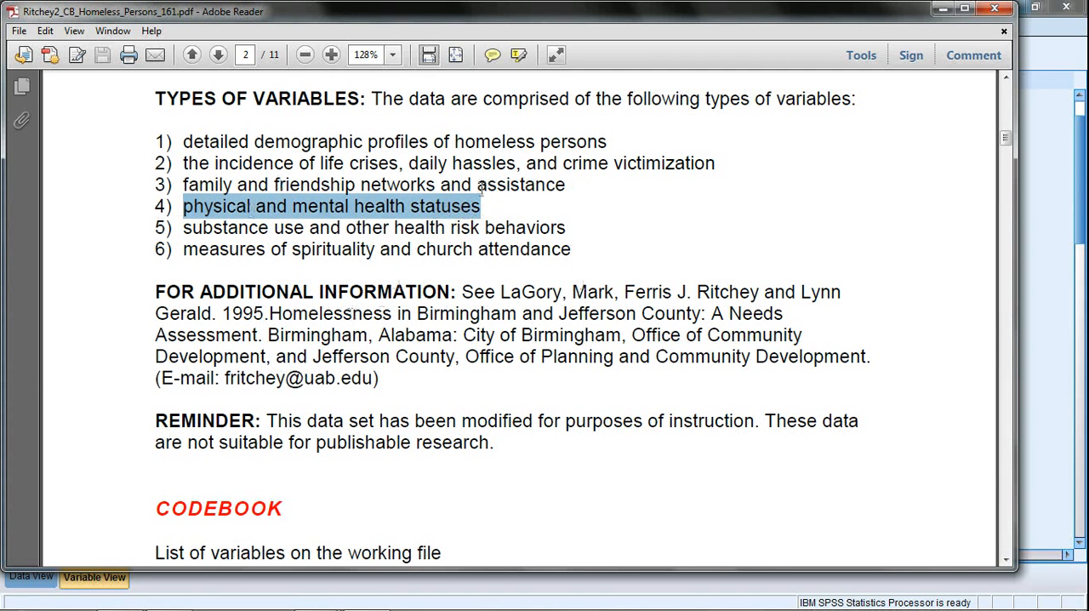
Read the codebook's variable list from IDNUM1 to HASKIDS5, examining the labels, measurement levels and value codes.
click(549, 266)
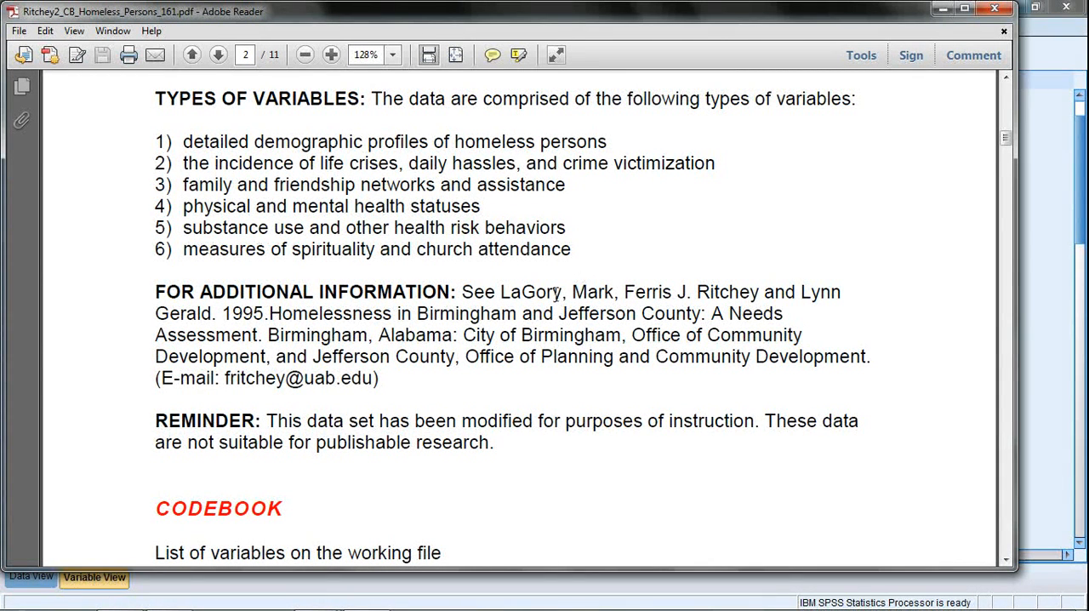
scroll(516, 344, down, 5)
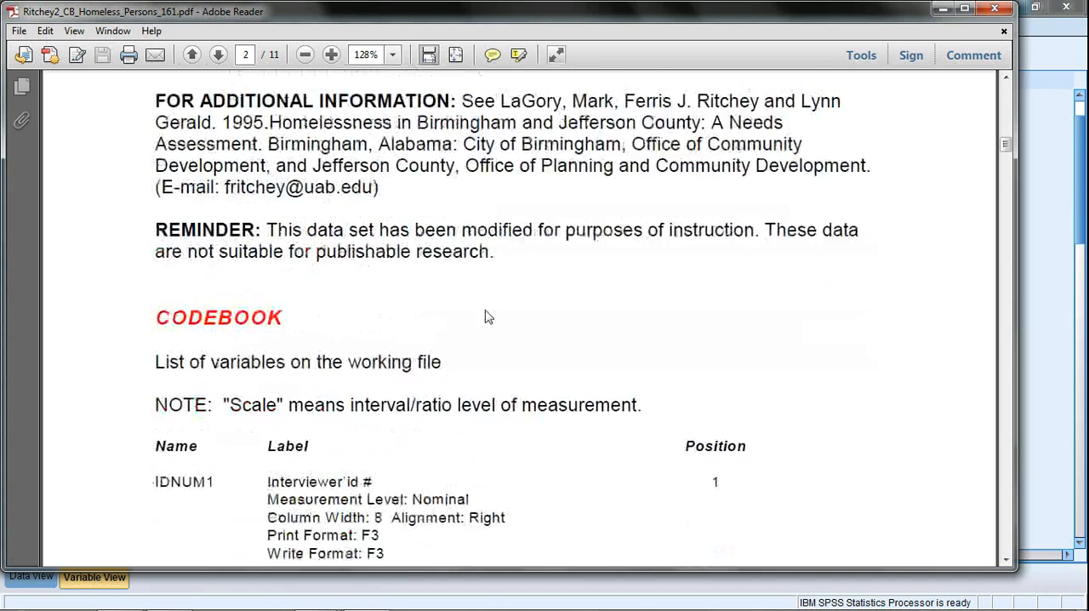
scroll(451, 277, down, 2)
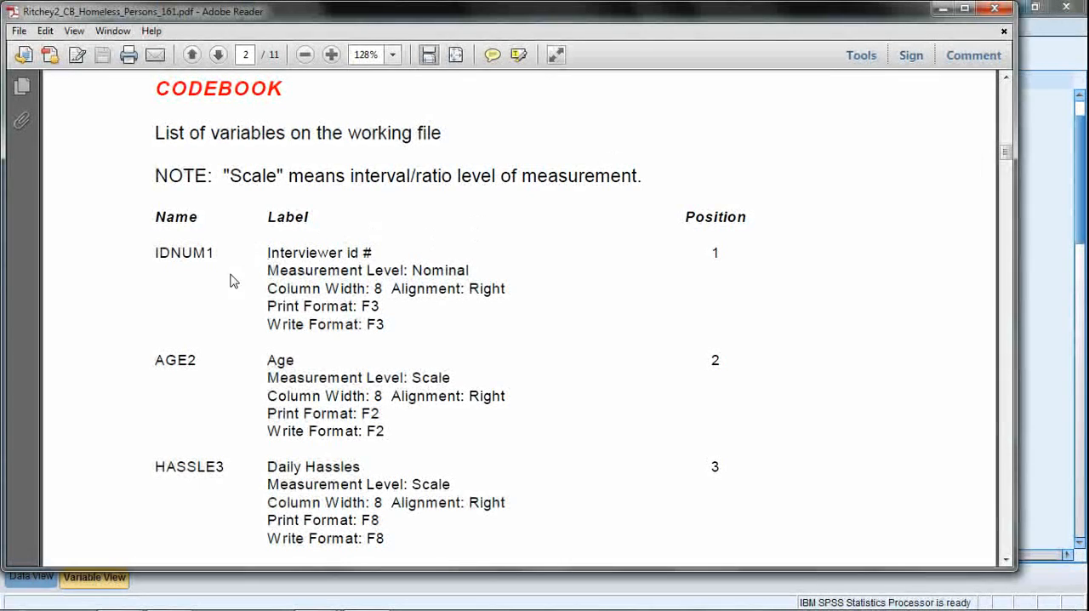
scroll(348, 231, up, 2)
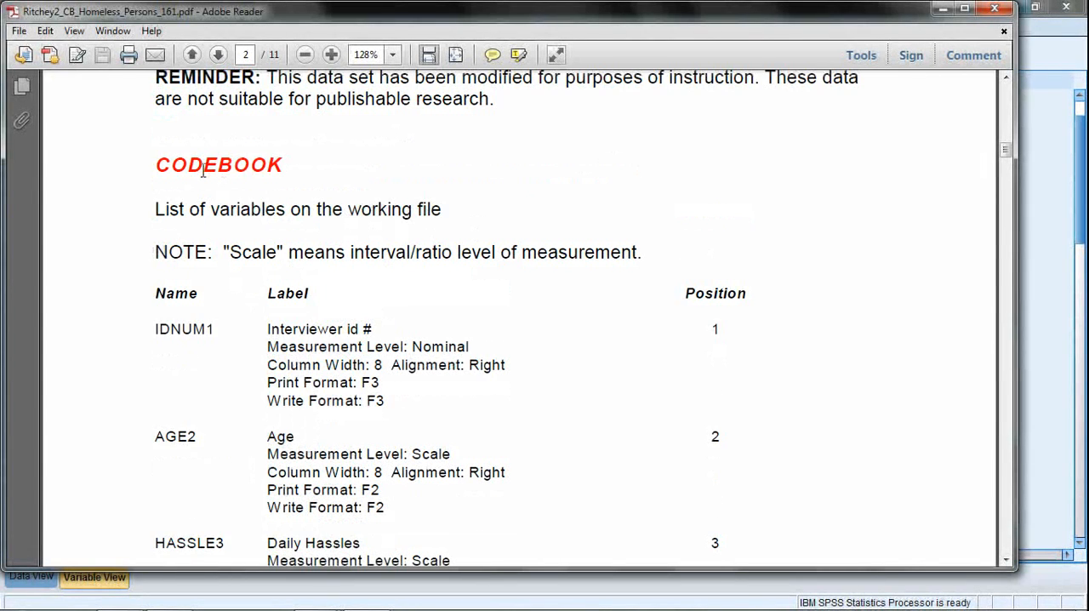
scroll(312, 270, up, 2)
scroll(319, 271, down, 5)
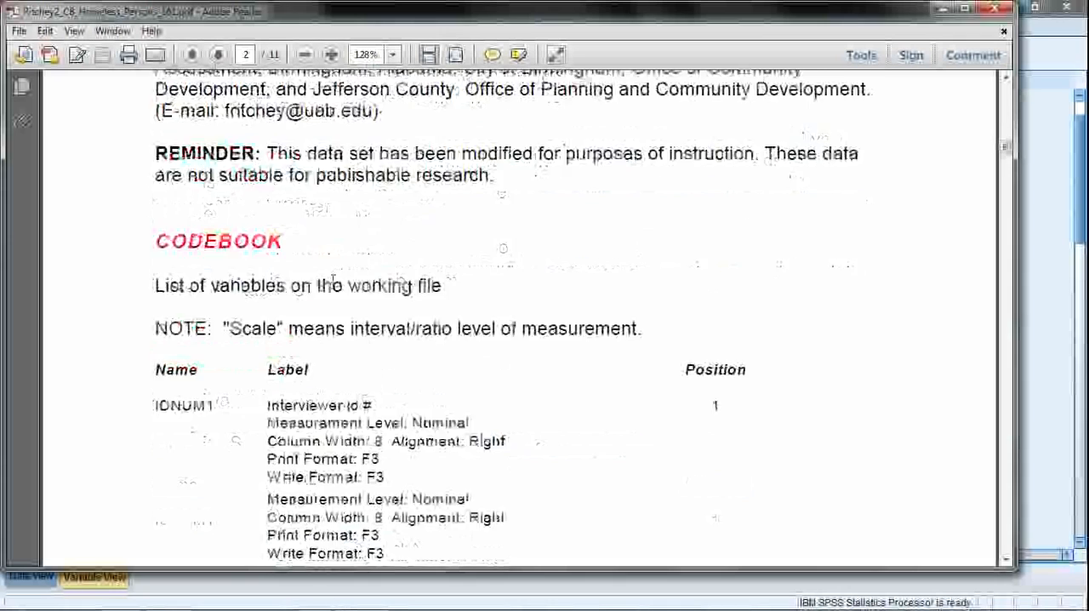
scroll(349, 272, up, 5)
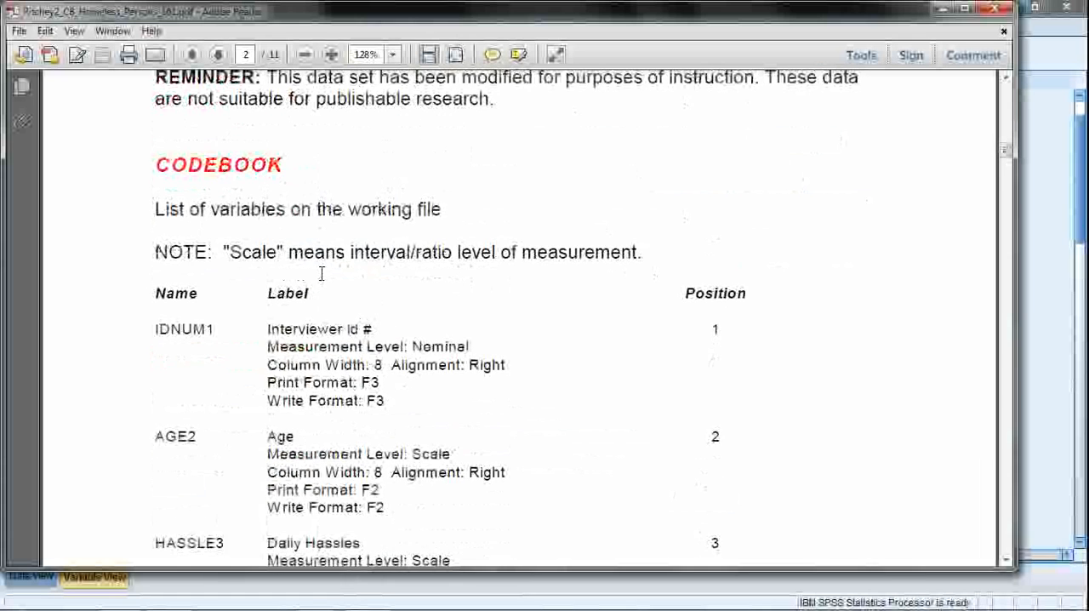
scroll(357, 274, down, 2)
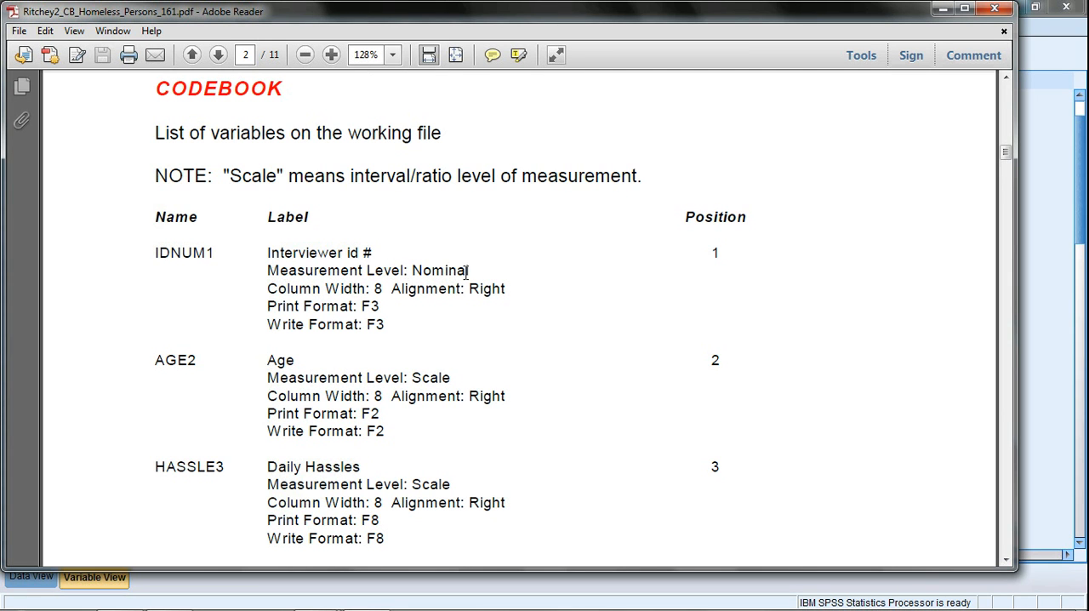
scroll(378, 365, down, 3)
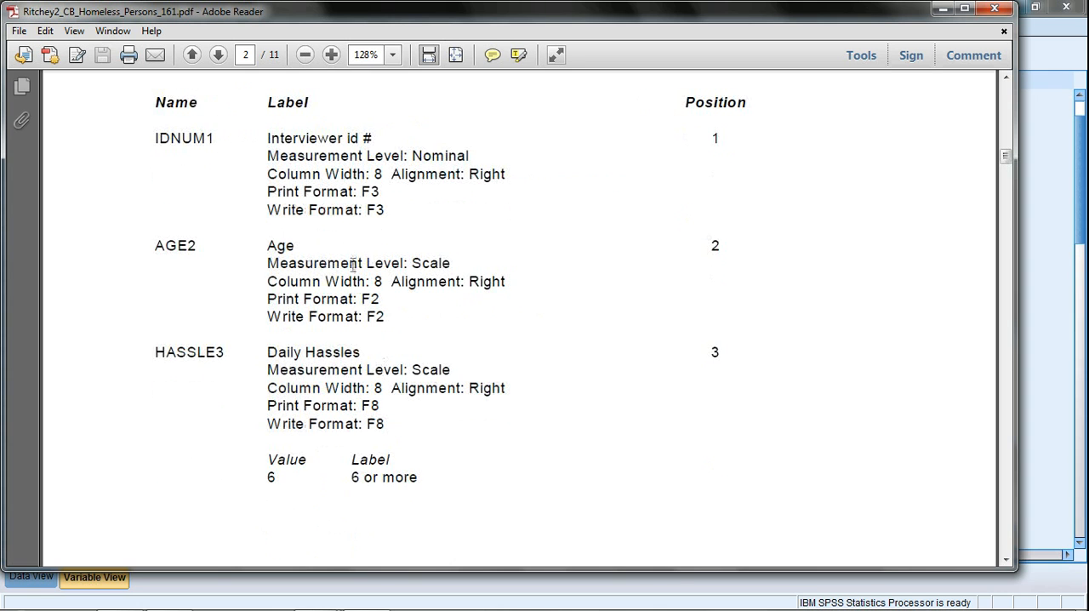
scroll(409, 439, down, 10)
scroll(304, 209, up, 3)
scroll(442, 360, down, 10)
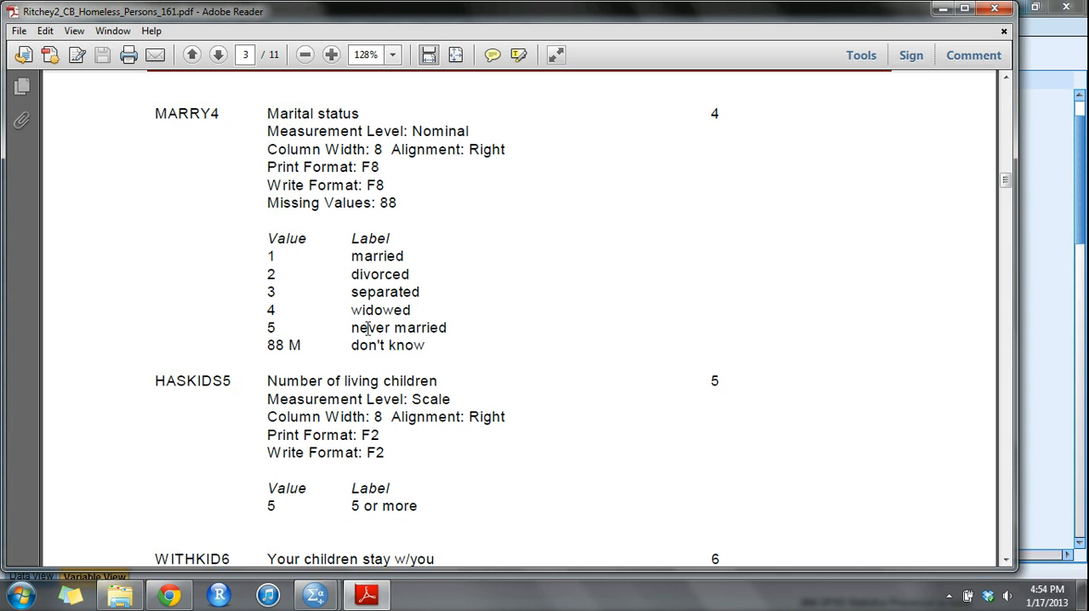
Switch to the Homeless Persons 161 data in SPSS and select the empty label of the variable robbed18.
click(315, 595)
click(368, 535)
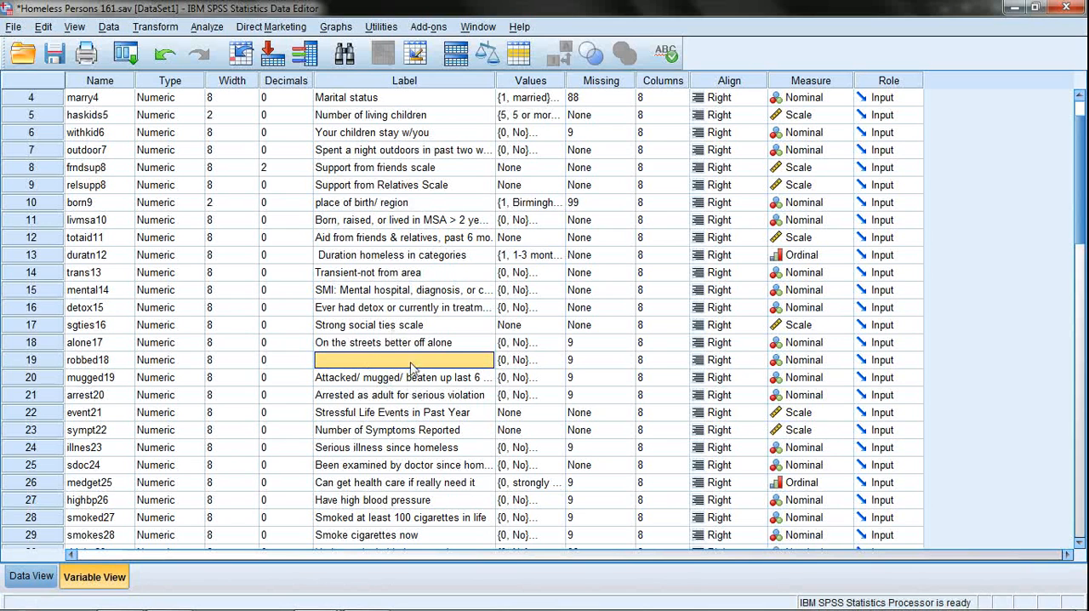
click(380, 343)
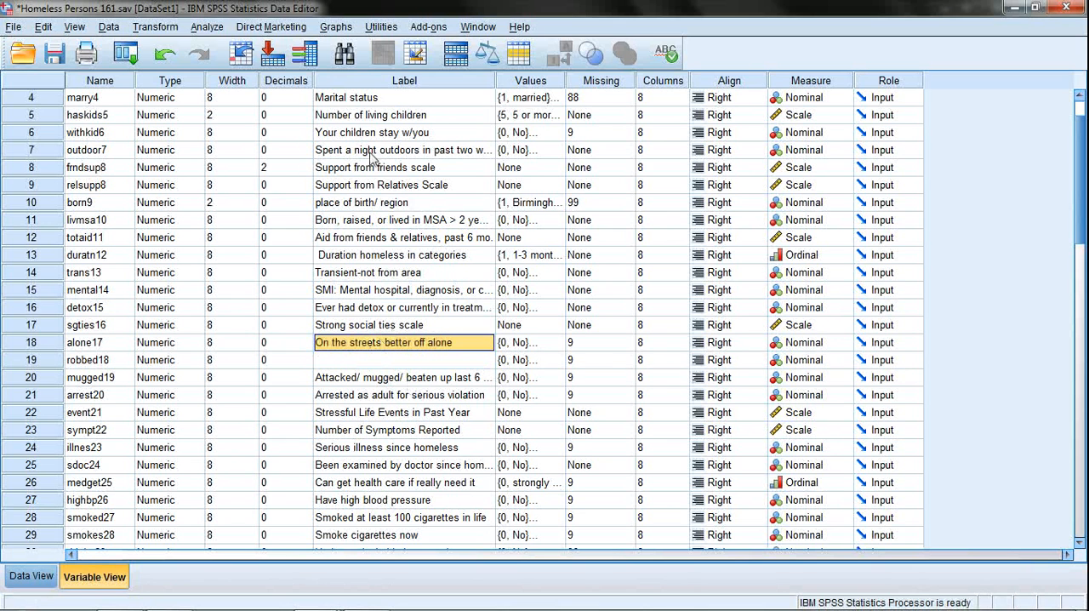
click(427, 362)
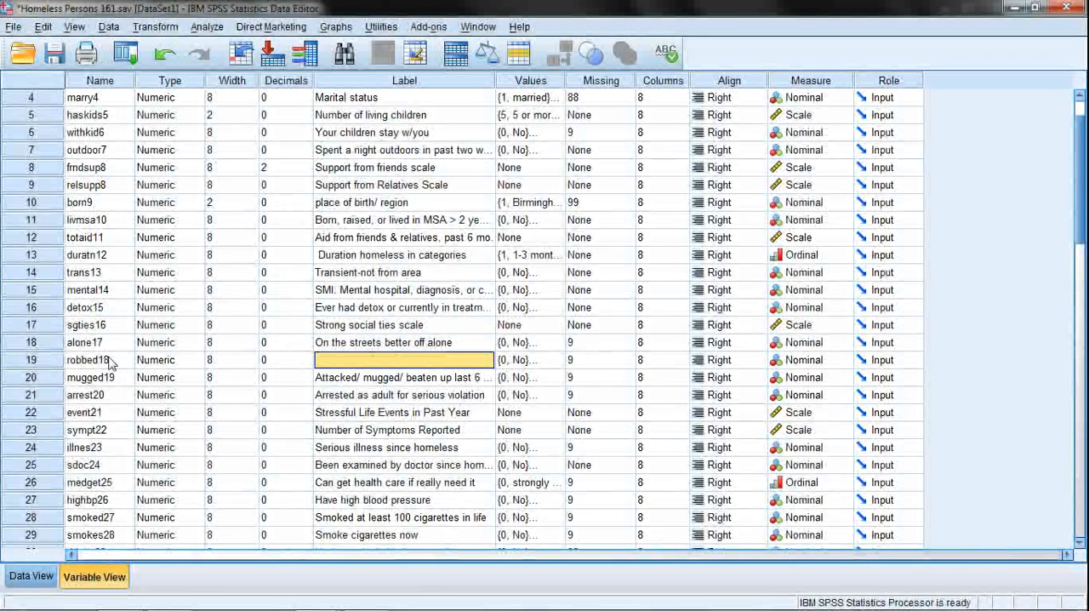
drag(103, 360, 113, 408)
click(308, 462)
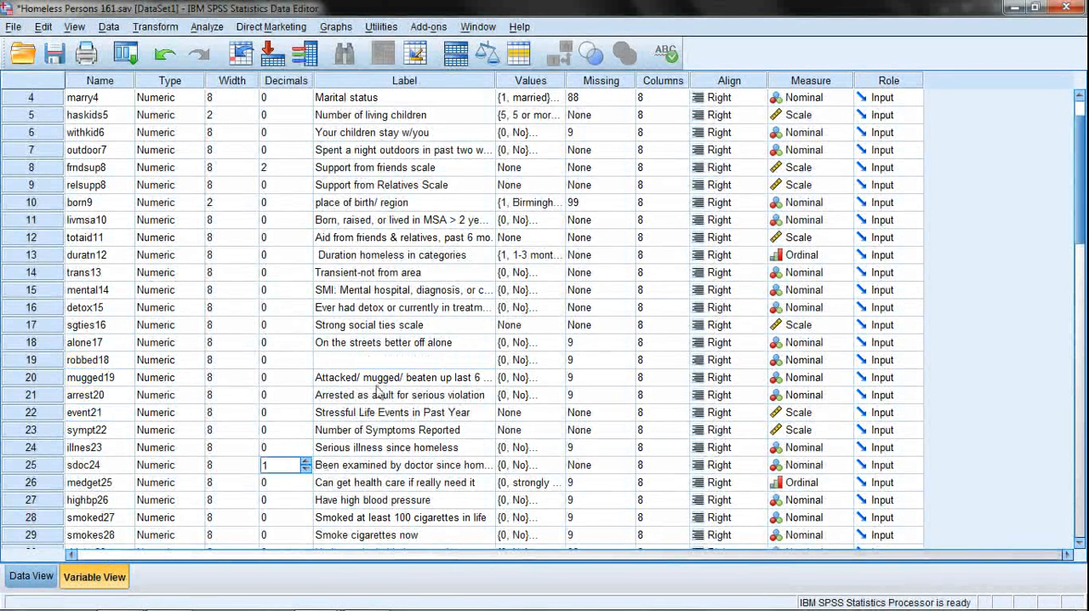
click(383, 361)
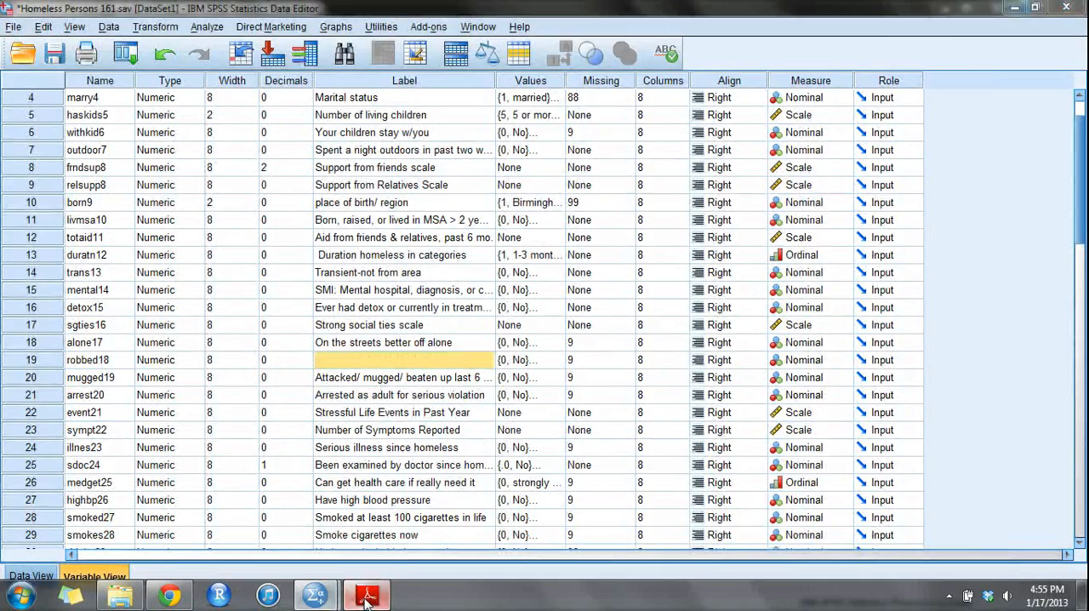
Switch to the codebook in Adobe Reader and copy the ROBBED18 label "Robbed in last 6 mos" from page 5.
click(368, 598)
scroll(374, 374, down, 10)
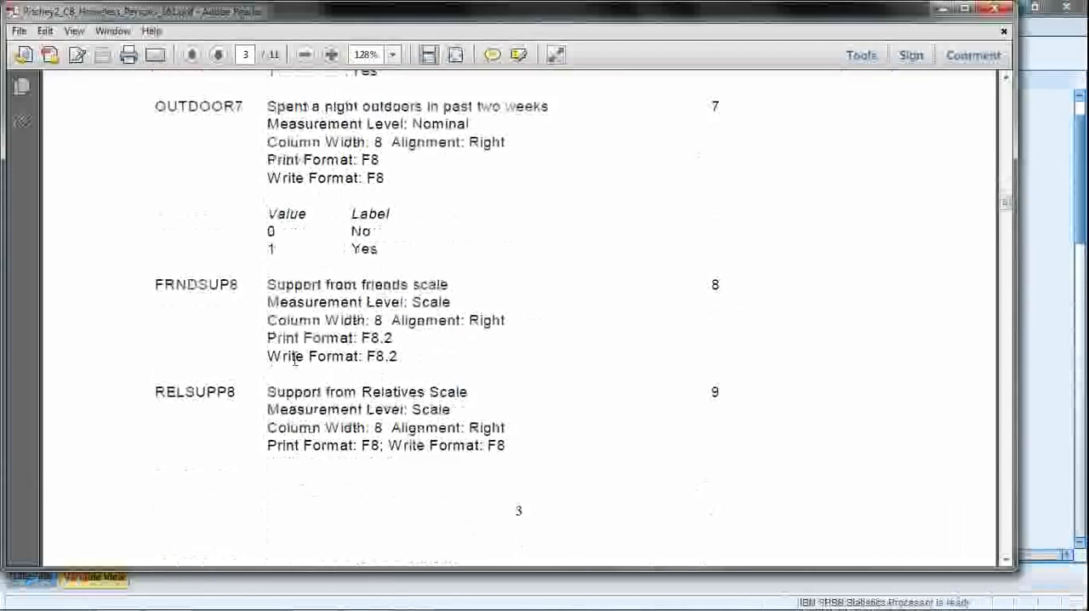
scroll(295, 358, down, 15)
scroll(216, 212, down, 15)
scroll(226, 366, down, 15)
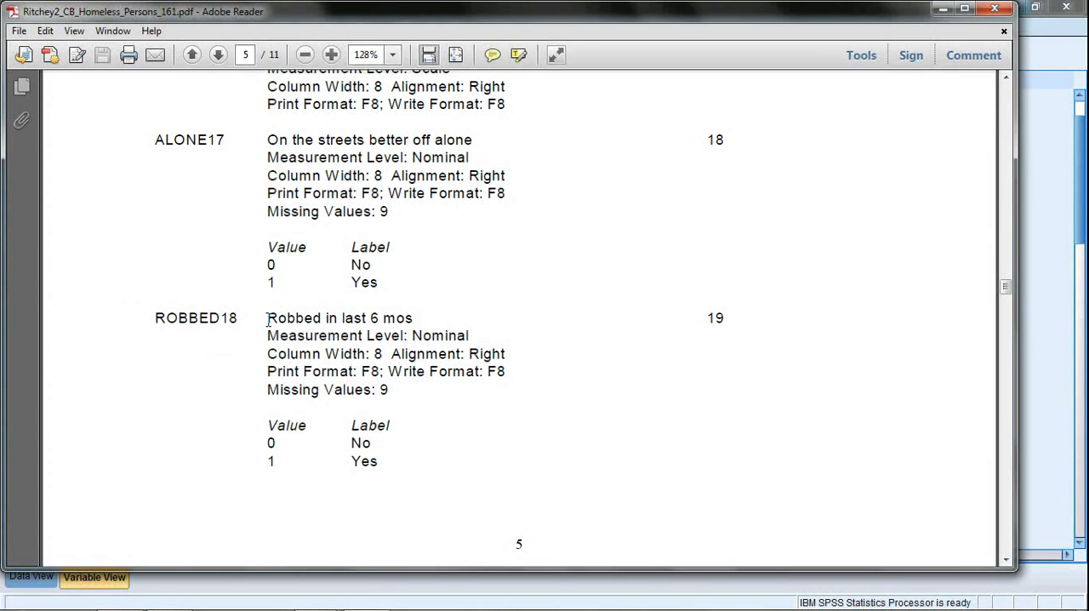
drag(267, 318, 416, 318)
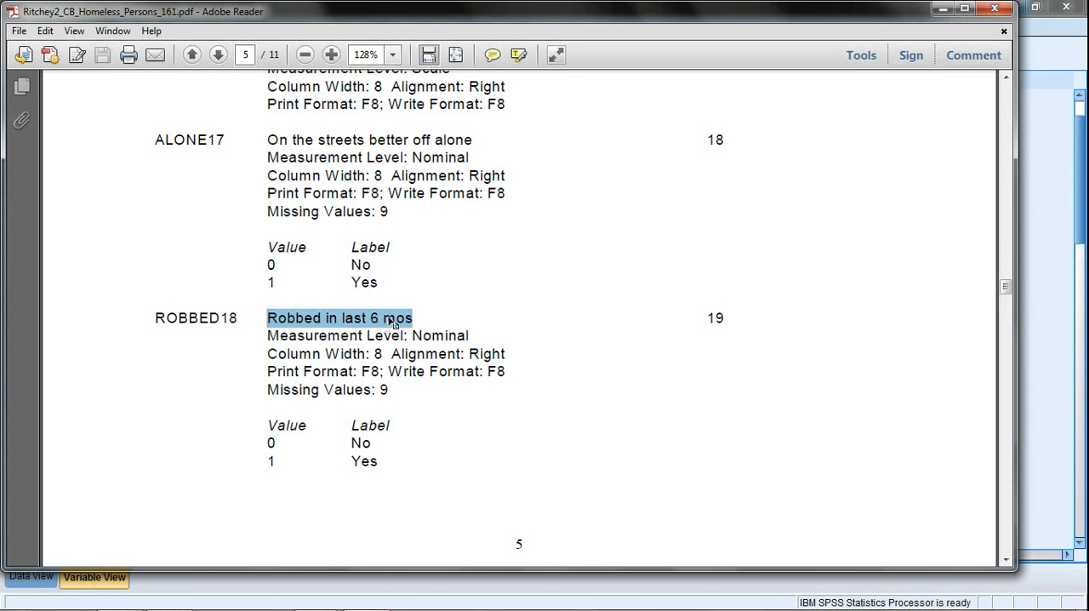
right_click(314, 320)
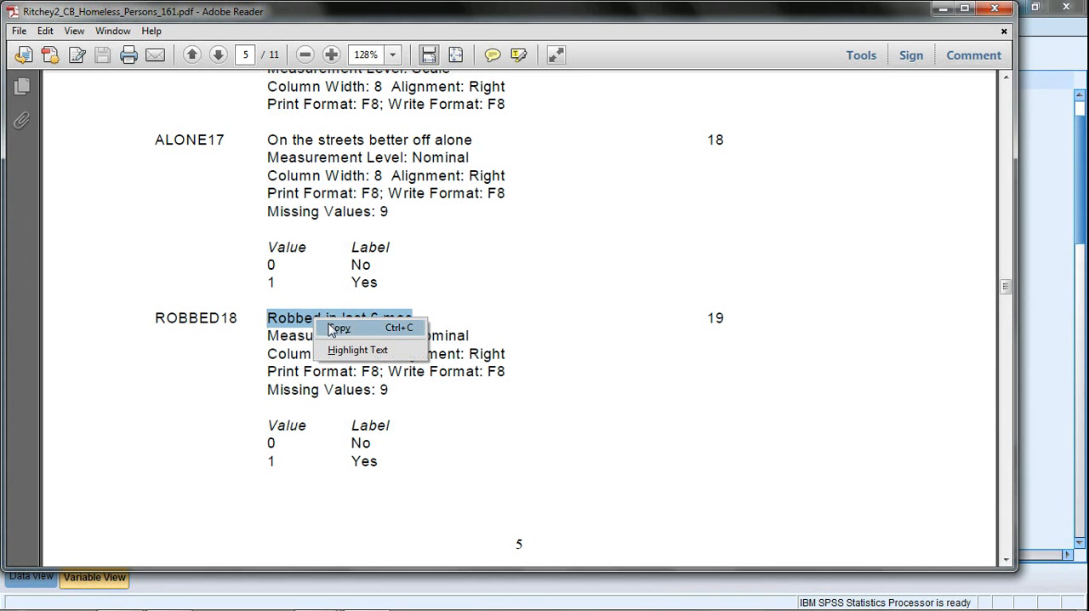
click(337, 327)
Switch back to the SPSS data and paste "Robbed in last 6 mos" as the label of robbed18.
mouse_move(349, 603)
mouse_move(314, 594)
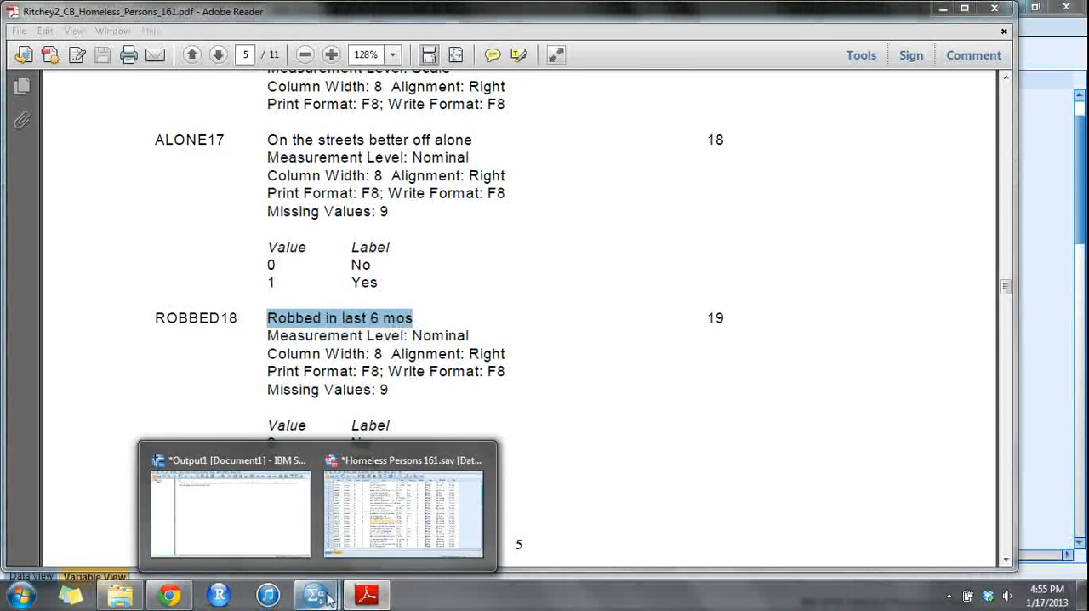
click(401, 553)
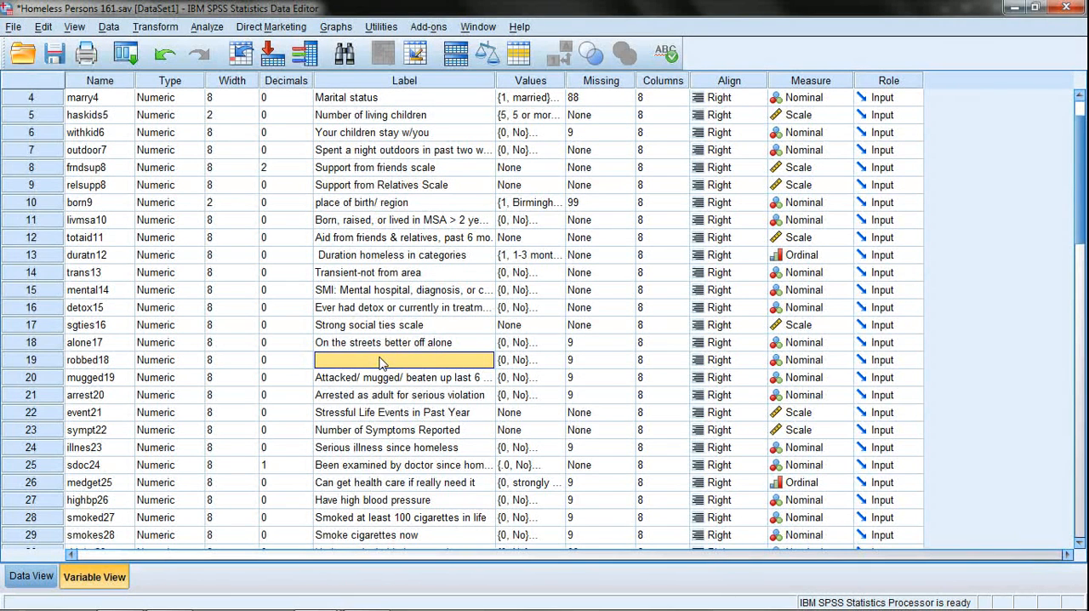
right_click(381, 363)
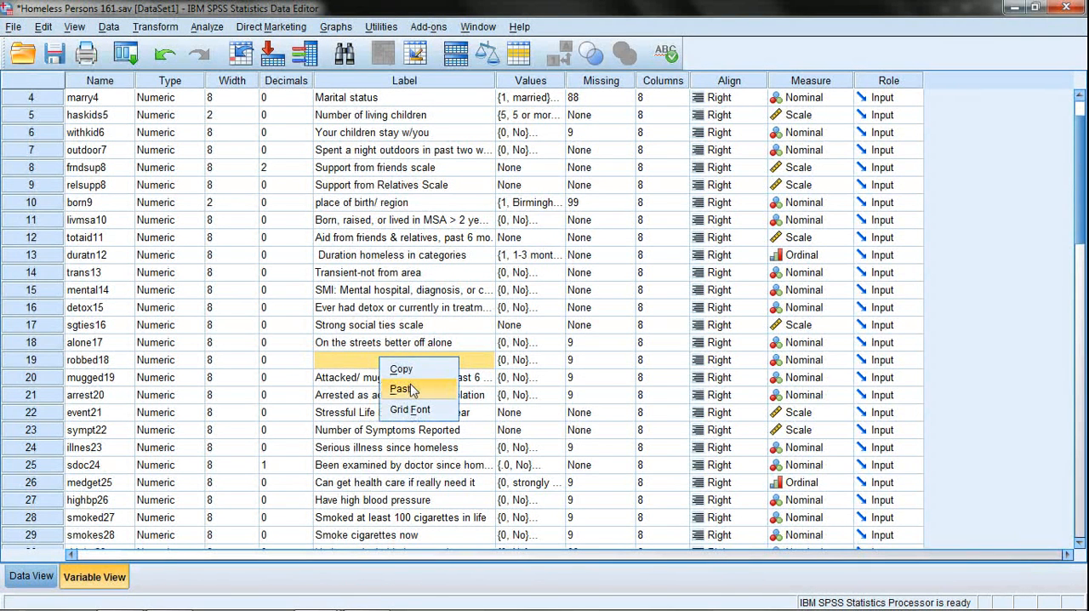
click(413, 390)
click(418, 376)
click(417, 368)
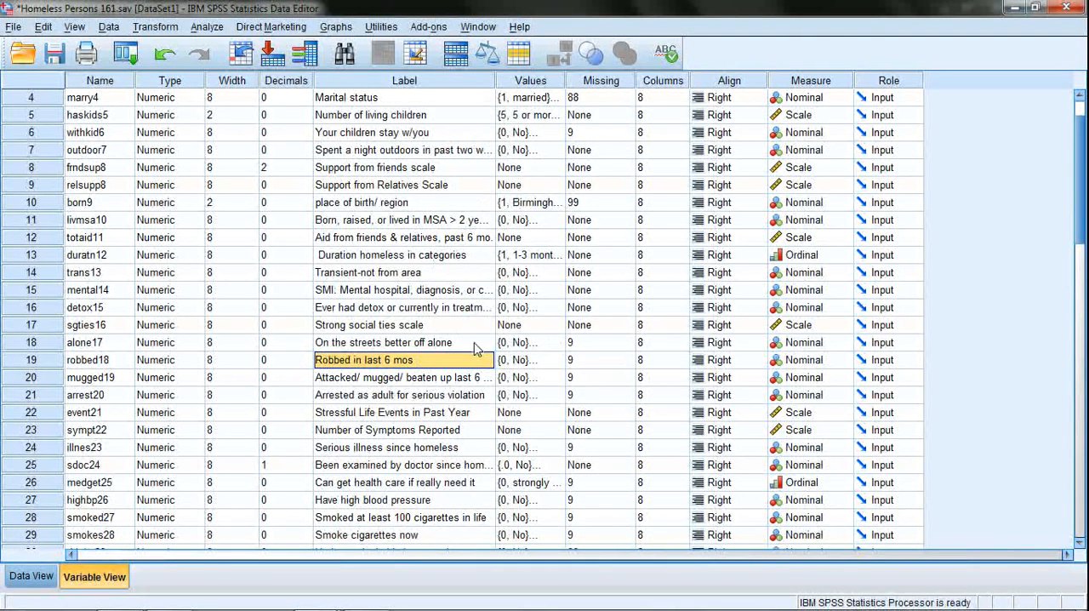
click(413, 400)
click(406, 361)
Review the variable list and select marry4's value labels, keeping the current Windows color scheme without further messages.
scroll(371, 315, down, 2)
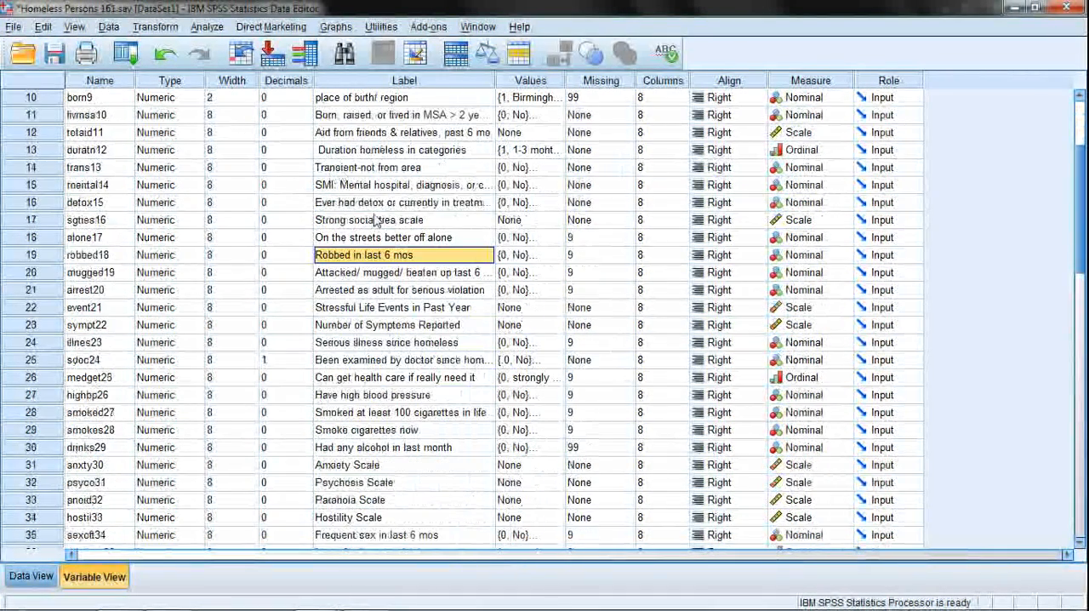
scroll(378, 281, down, 1)
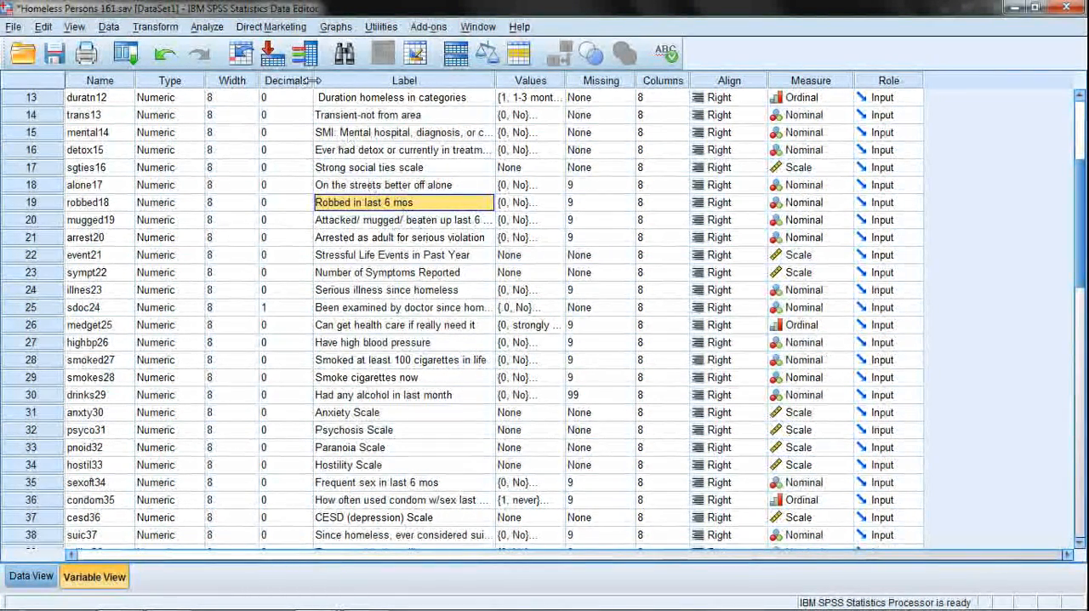
scroll(377, 208, up, 4)
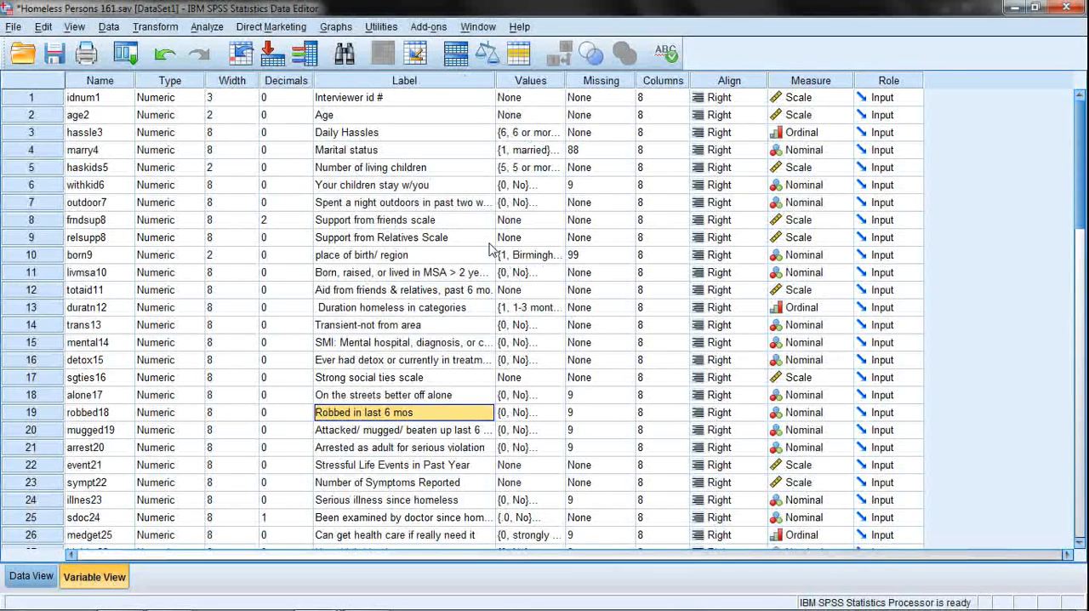
click(532, 149)
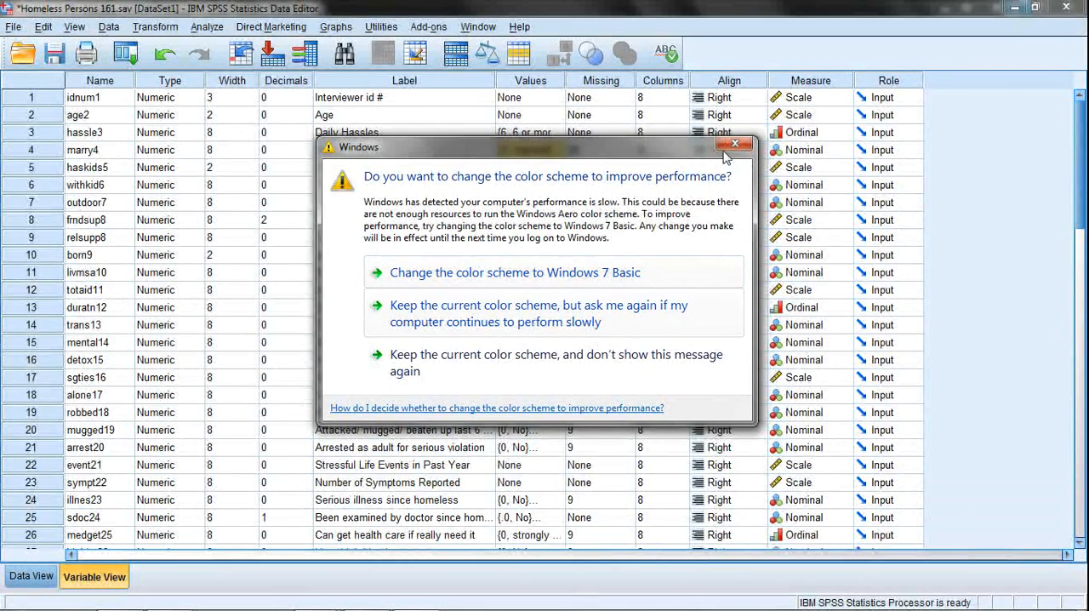
click(391, 362)
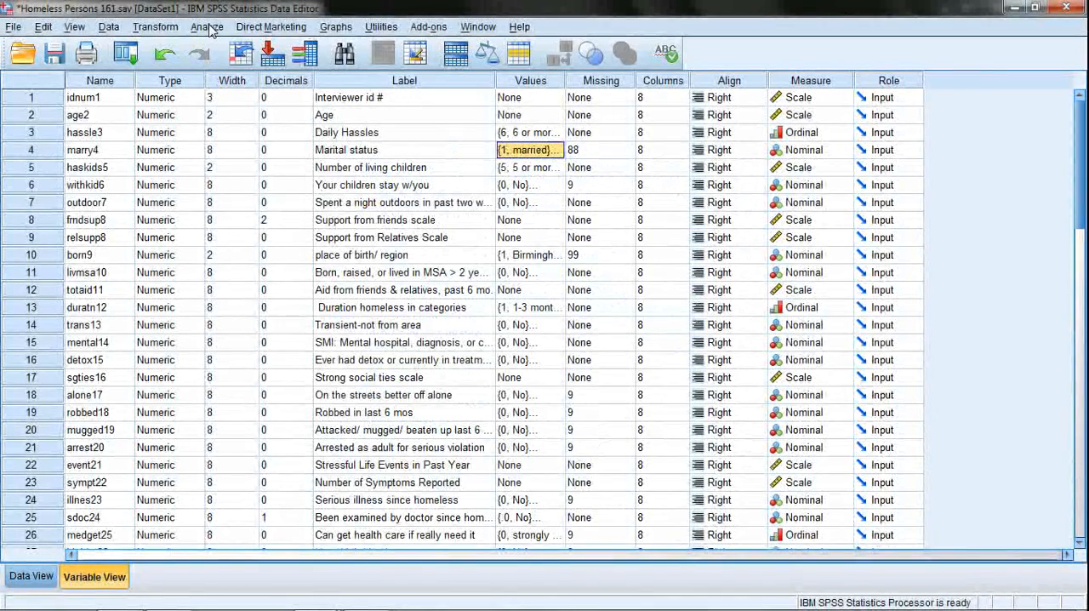
Set up a Frequencies analysis with all variables from Age to Gender, leaving out Interviewer id #.
click(208, 27)
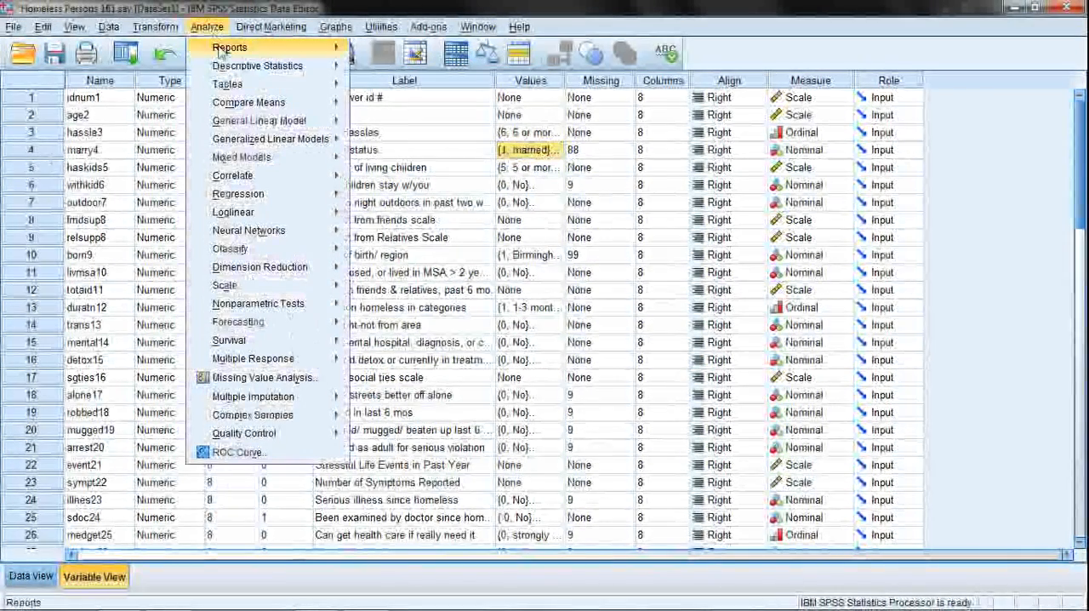
mouse_move(238, 68)
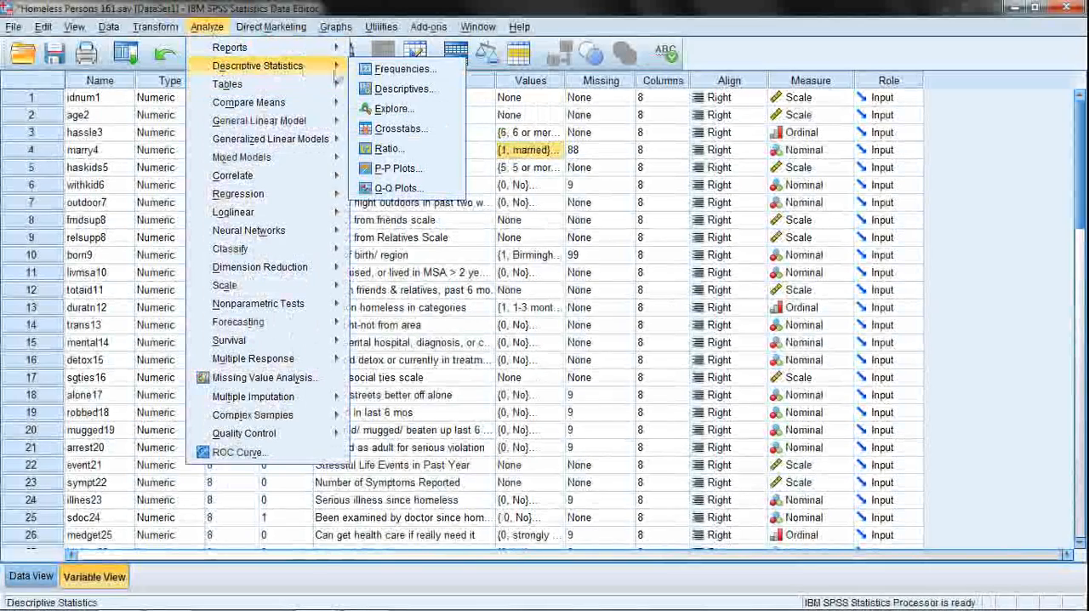
click(380, 70)
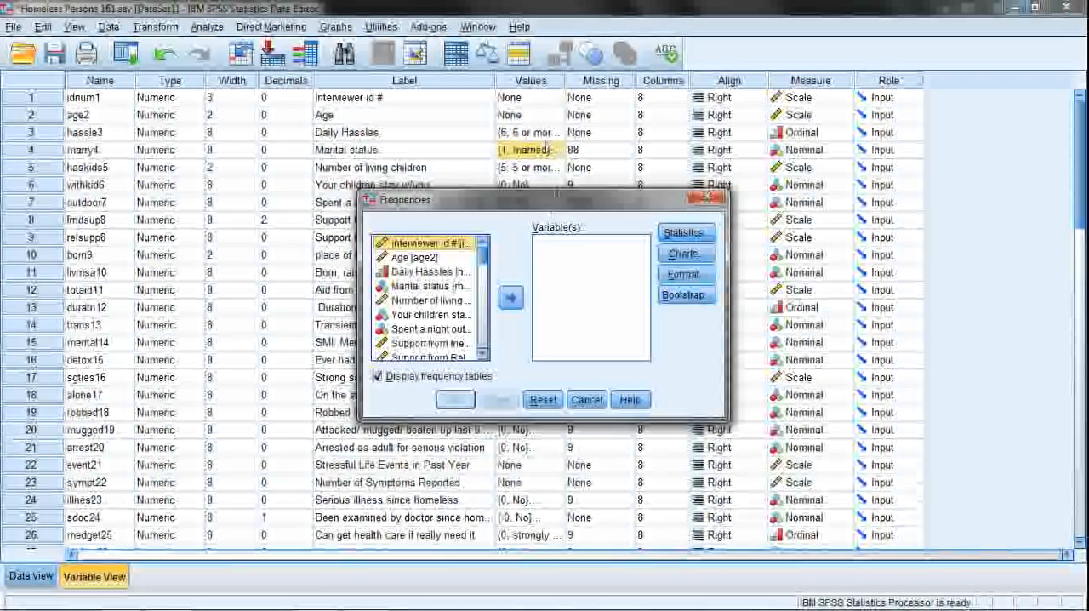
drag(570, 207, 540, 154)
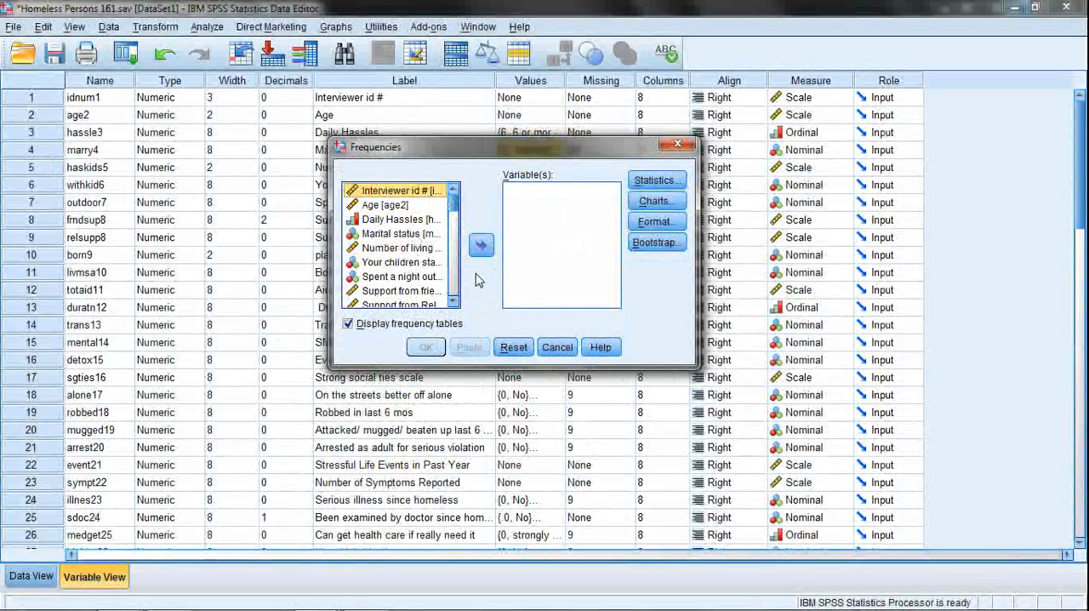
click(386, 208)
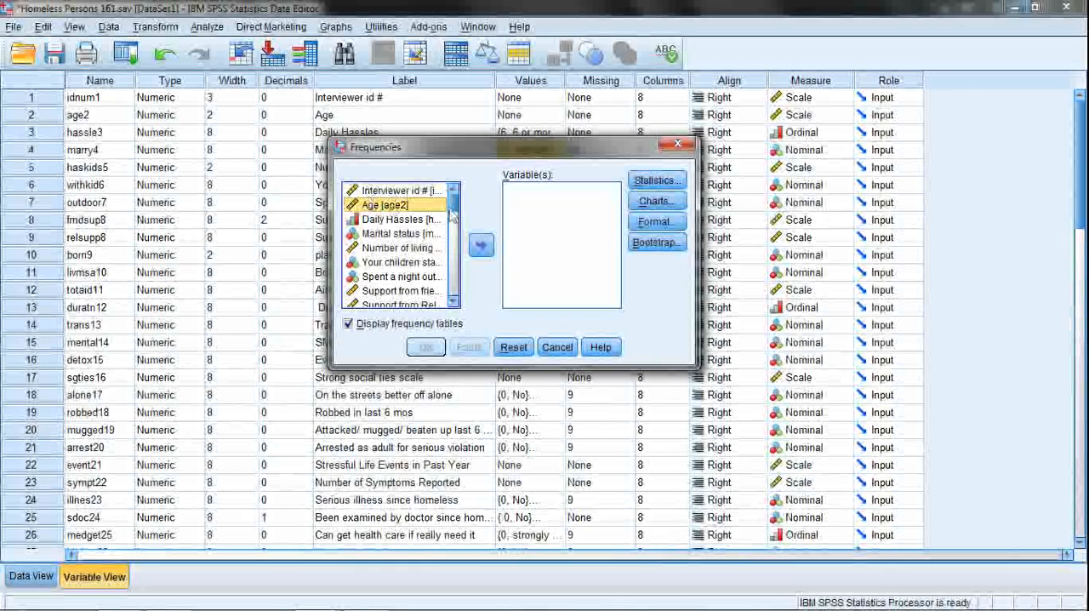
click(385, 193)
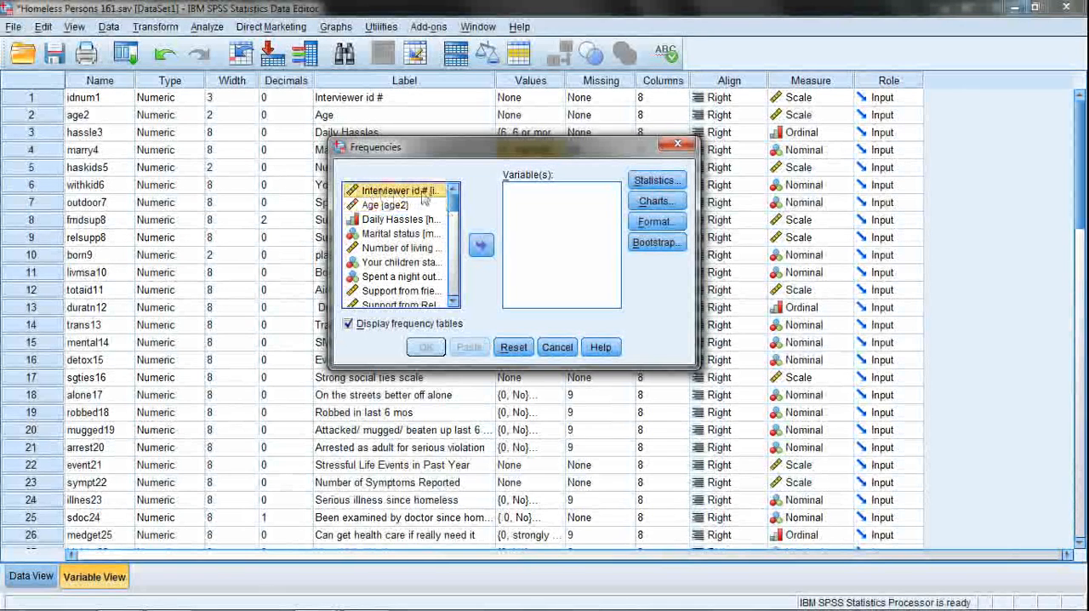
click(378, 209)
drag(453, 208, 453, 298)
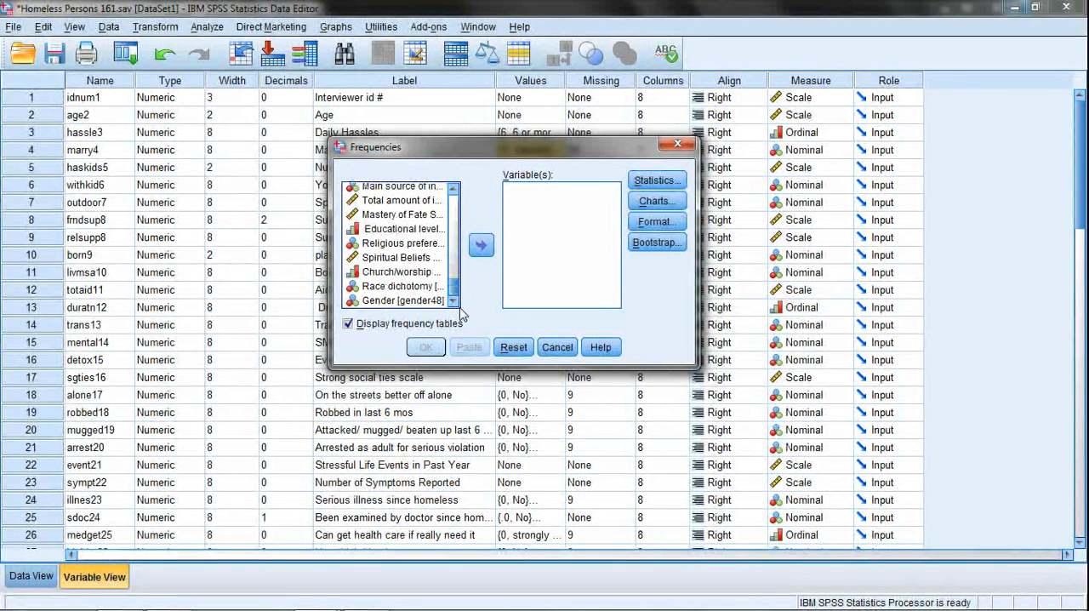
shift+click(400, 301)
click(481, 246)
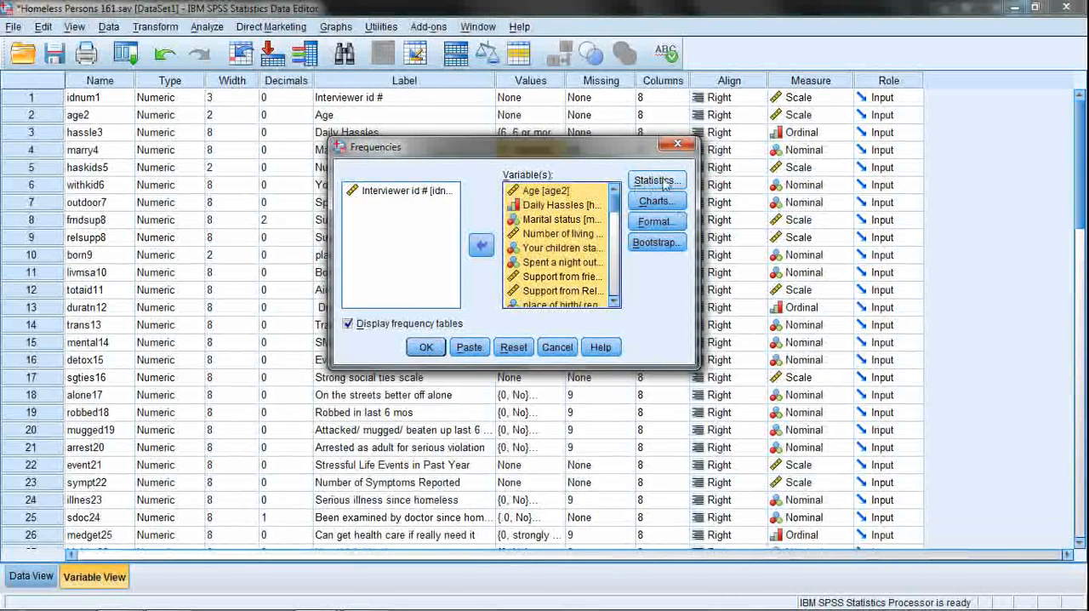
Run the frequencies analysis and select the command log at the start of the output.
click(424, 347)
click(425, 347)
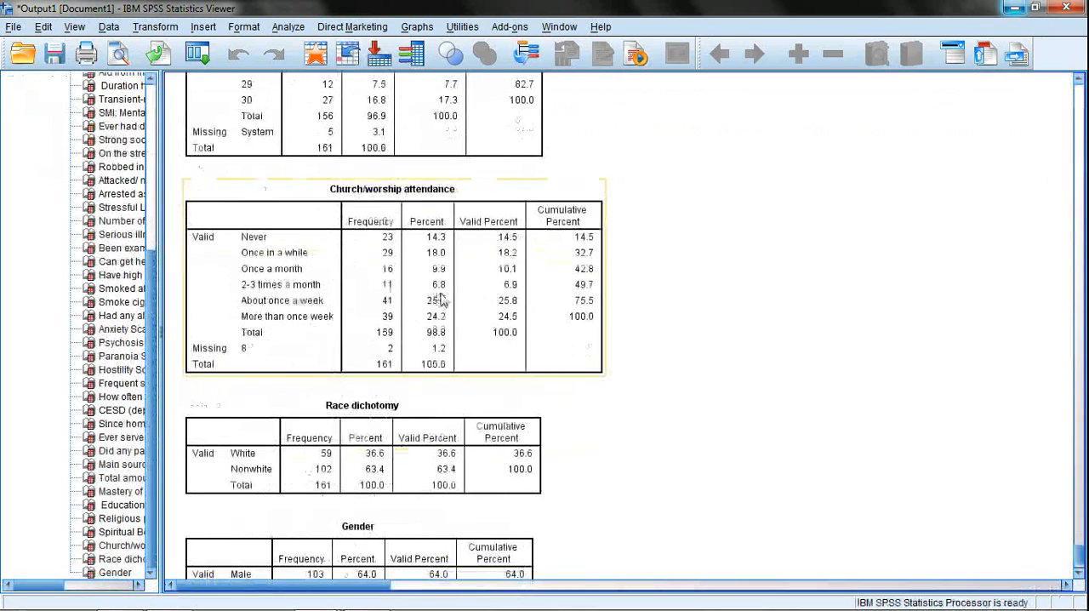
scroll(698, 338, up, 3)
drag(1079, 548, 1080, 83)
click(246, 129)
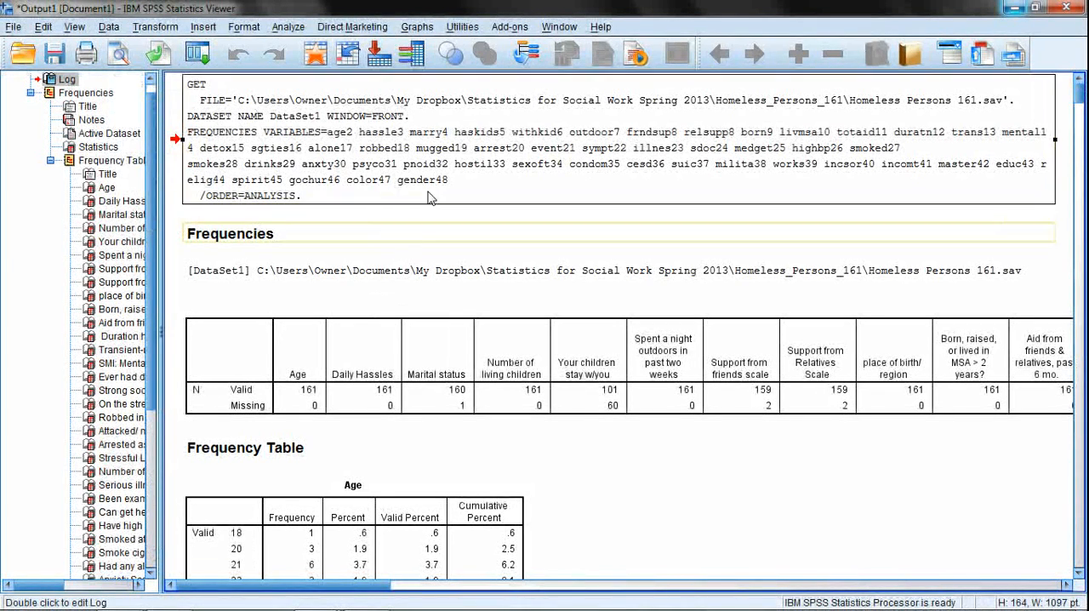
Recall the Frequencies setup with the variables Age to Gender and paste its commands into a new syntax file.
click(289, 28)
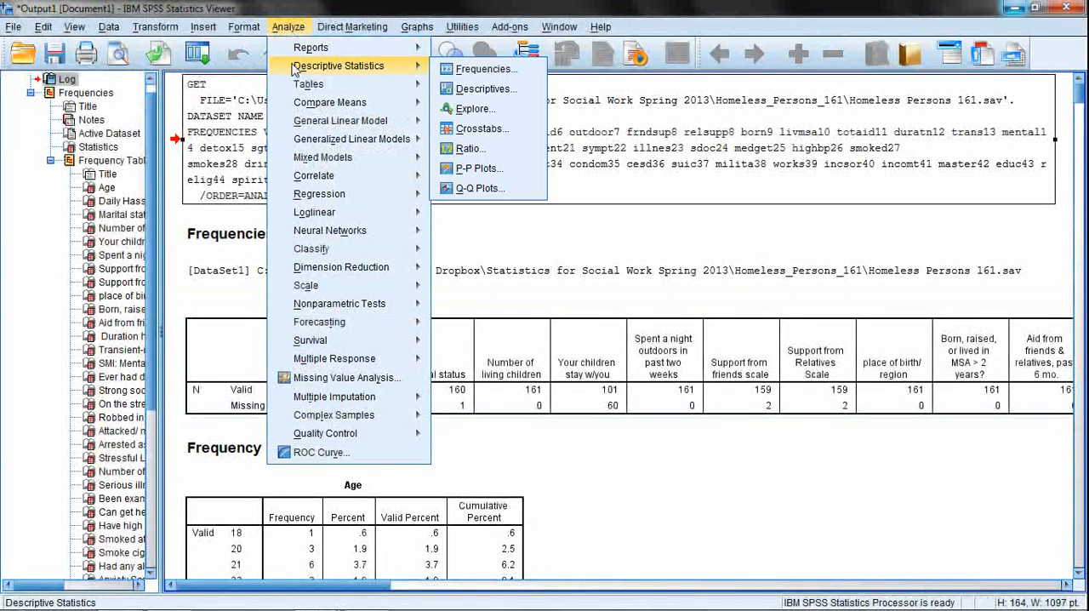
mouse_move(289, 27)
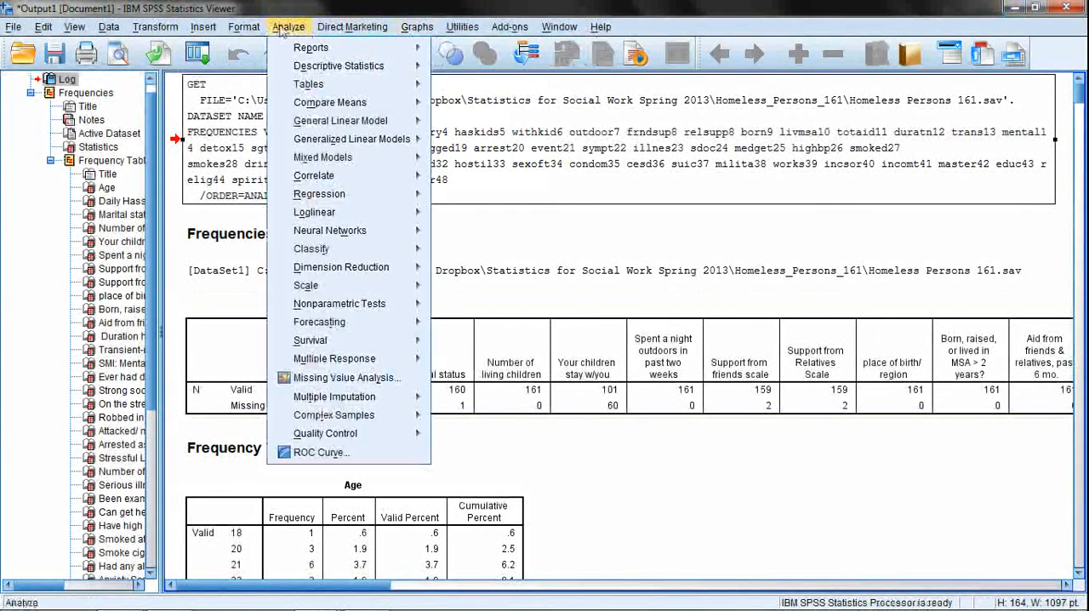
mouse_move(395, 65)
click(467, 69)
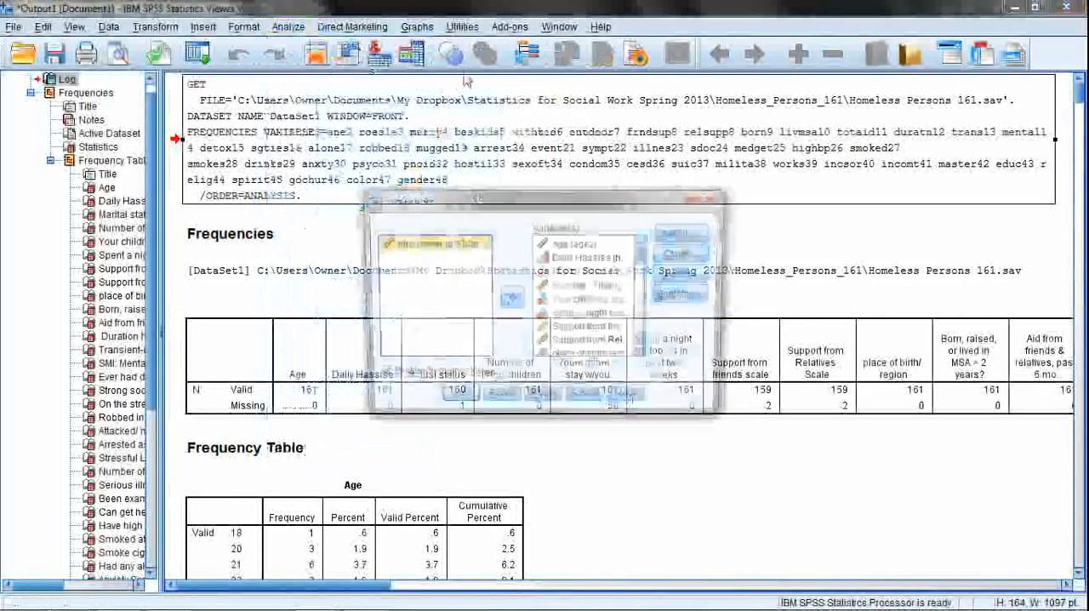
drag(461, 203, 413, 153)
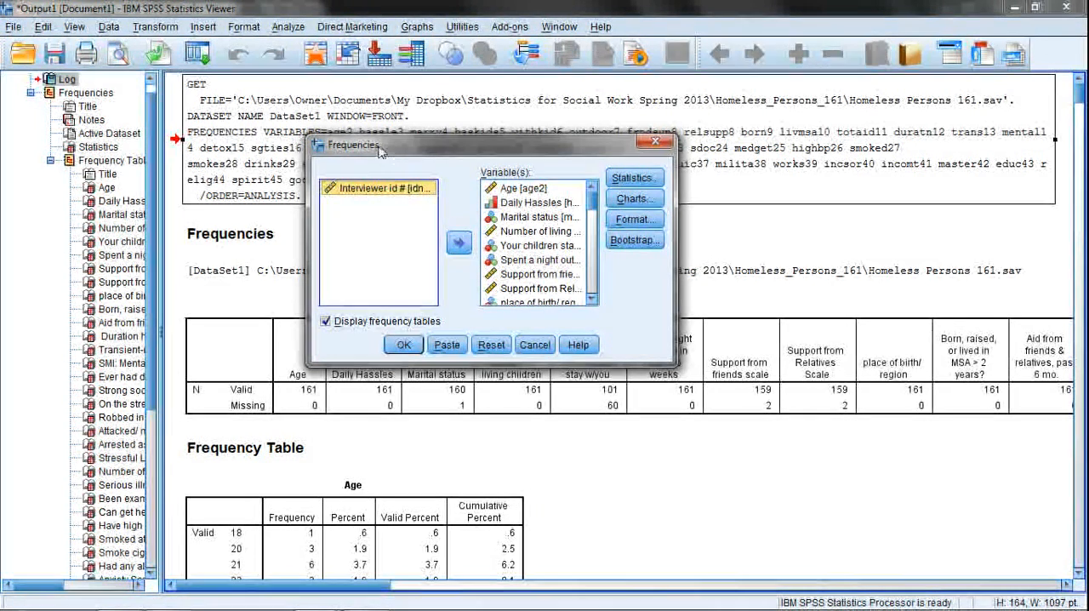
drag(380, 150, 373, 162)
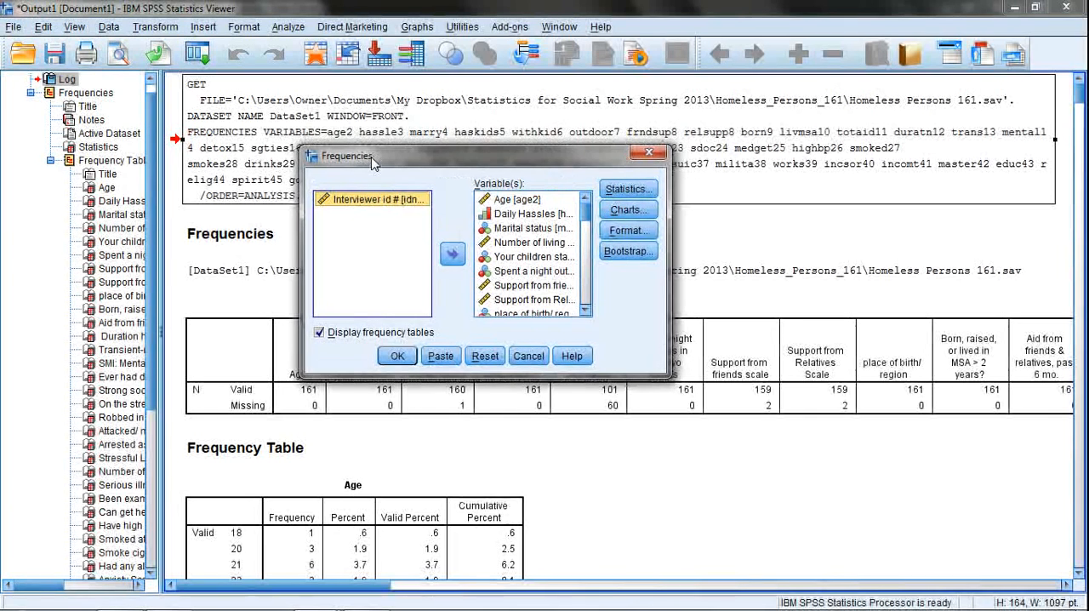
click(539, 200)
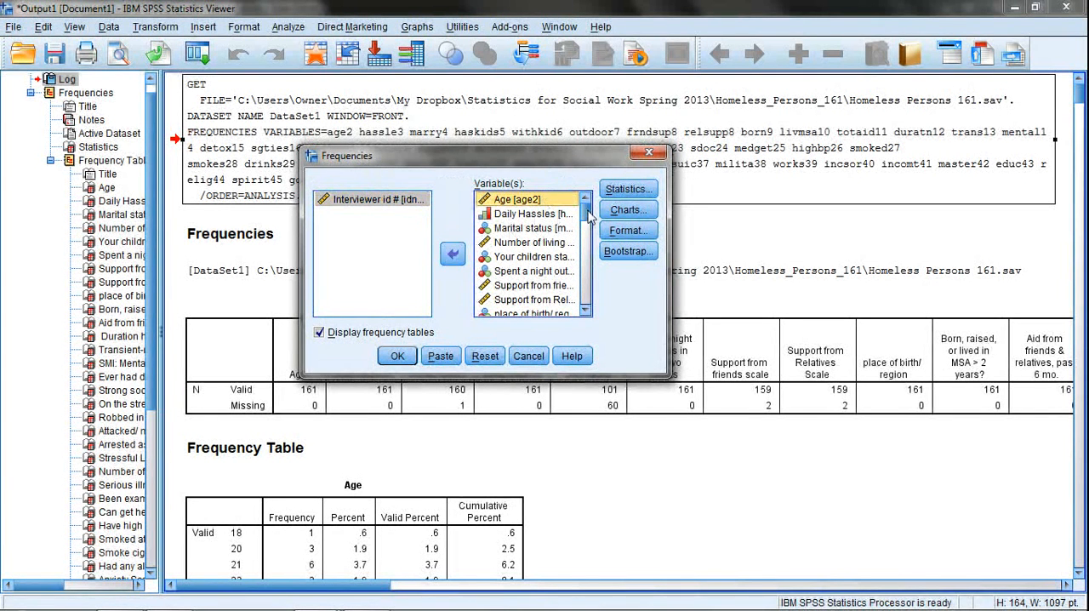
mouse_move(586, 213)
mouse_down()
mouse_move(584, 303)
mouse_move(585, 212)
mouse_up()
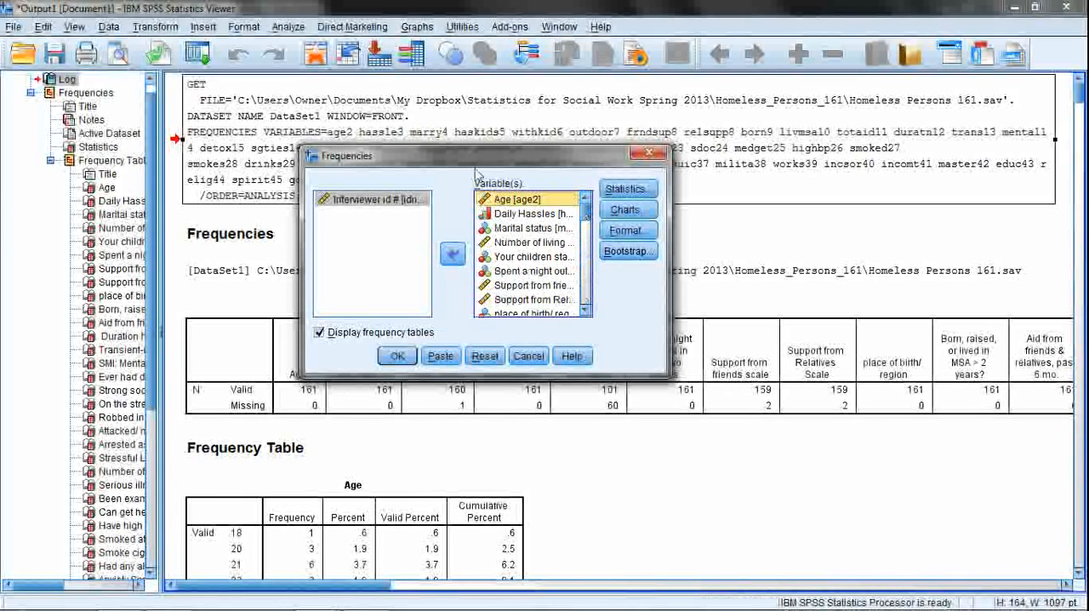
click(454, 361)
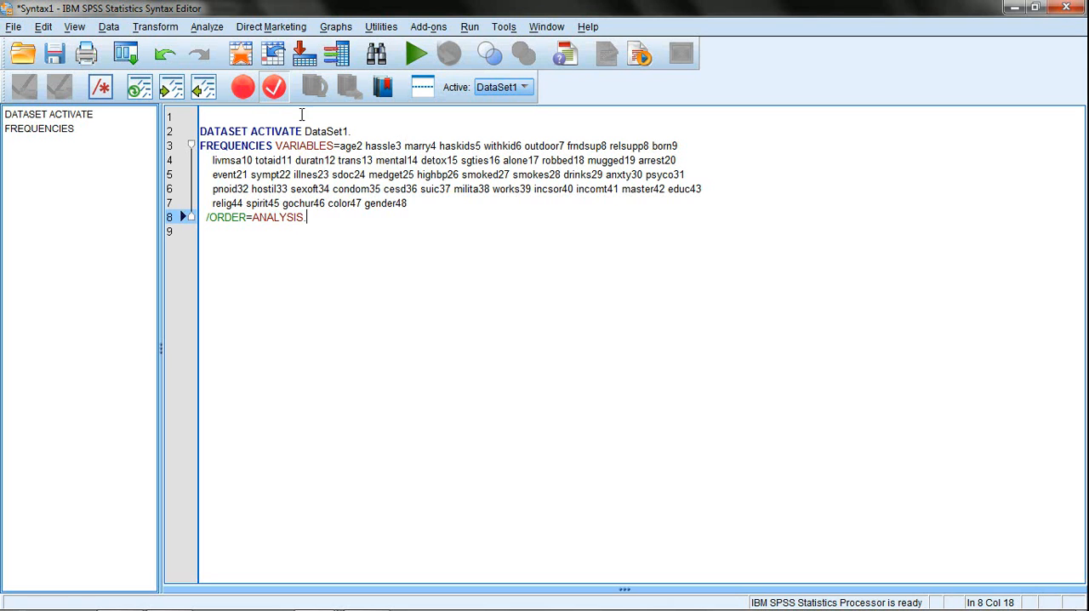
Start saving the syntax file and browse through My Dropbox and Statistics for Social Work Spring 2013 to the Homeless_Persons_161 folder.
click(54, 54)
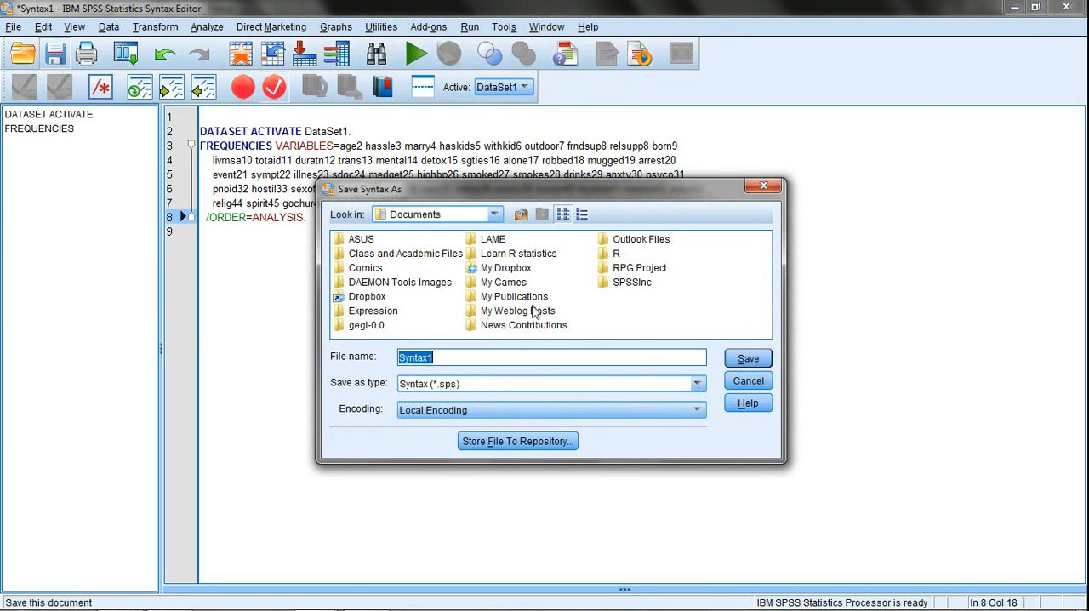
click(476, 267)
double_click(476, 267)
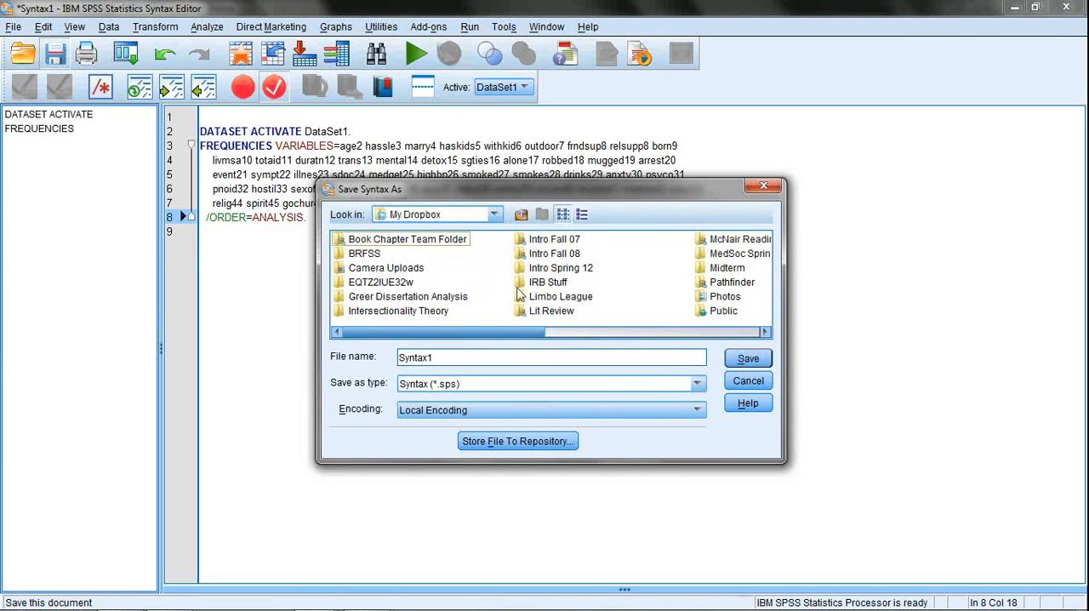
drag(505, 332, 747, 366)
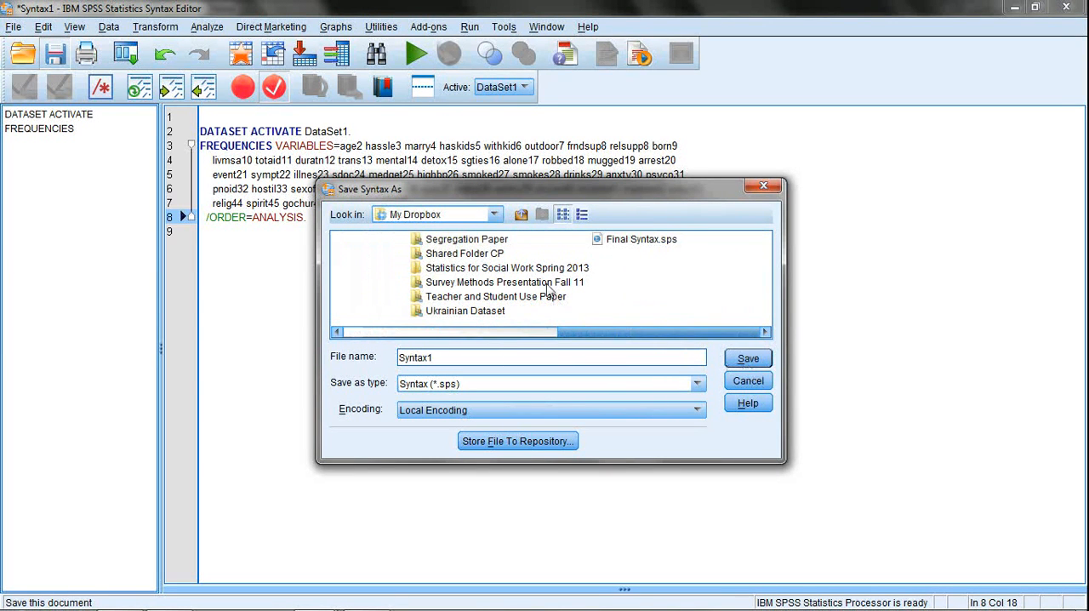
double_click(538, 268)
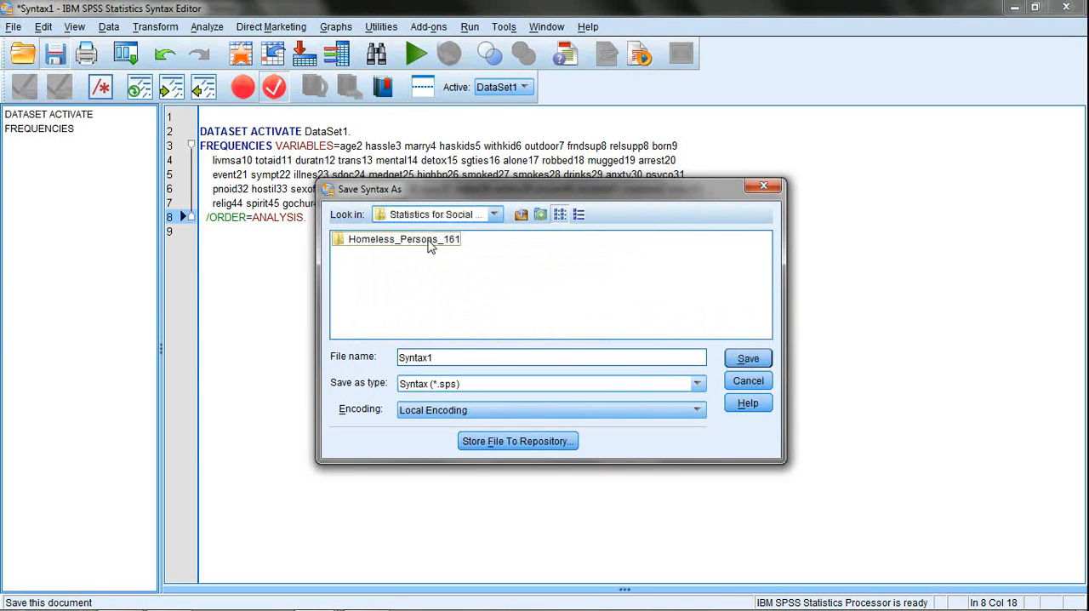
double_click(429, 242)
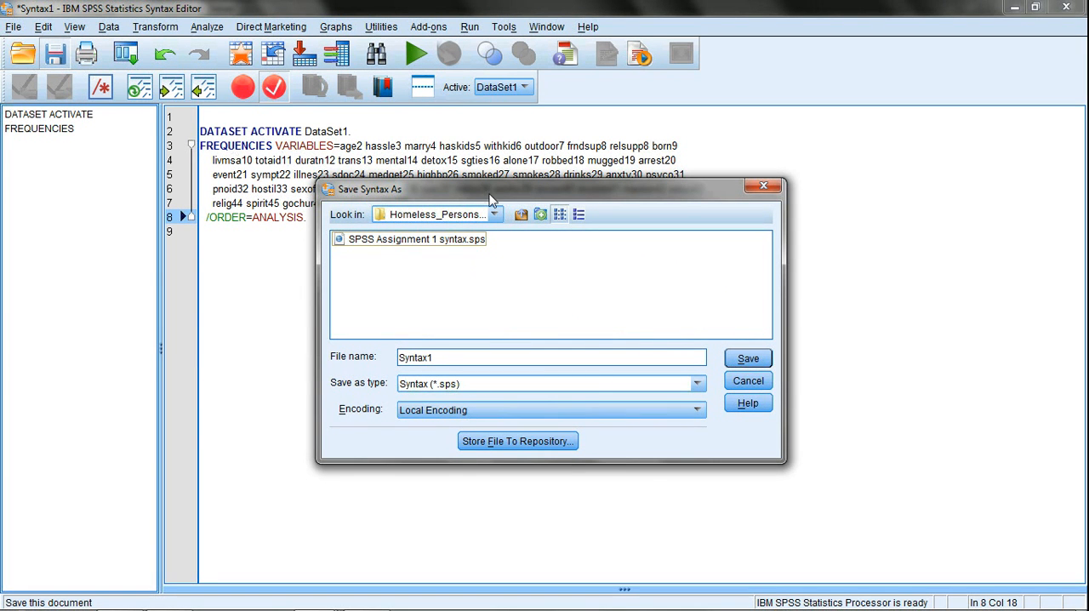
Name the syntax file "Homeless Persons 161 SPSS Assignment 1" and save it in the Syntax (*.sps) format.
drag(490, 194, 490, 181)
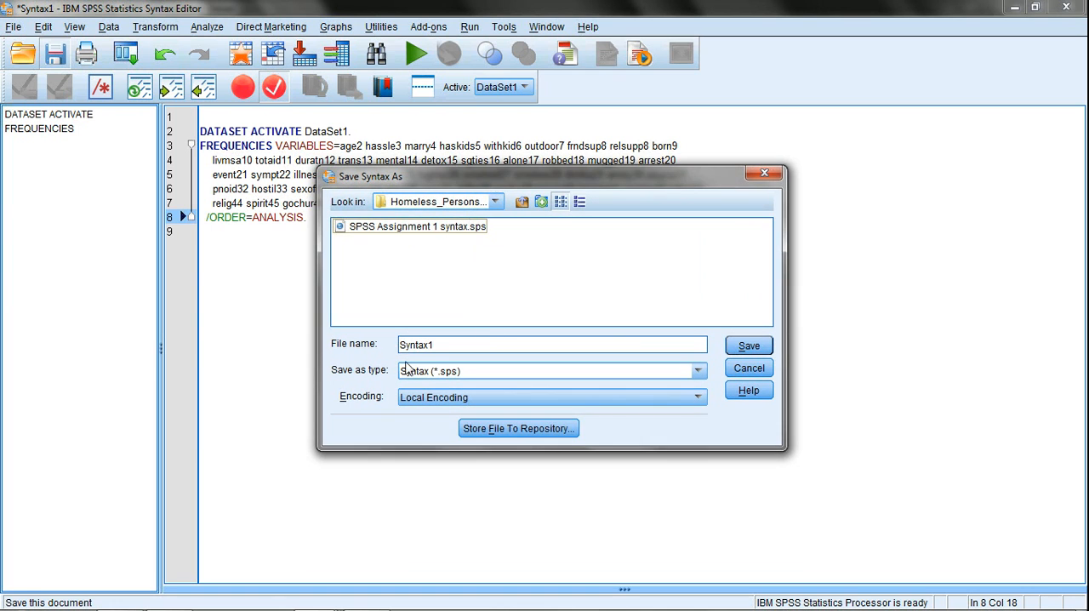
double_click(441, 346)
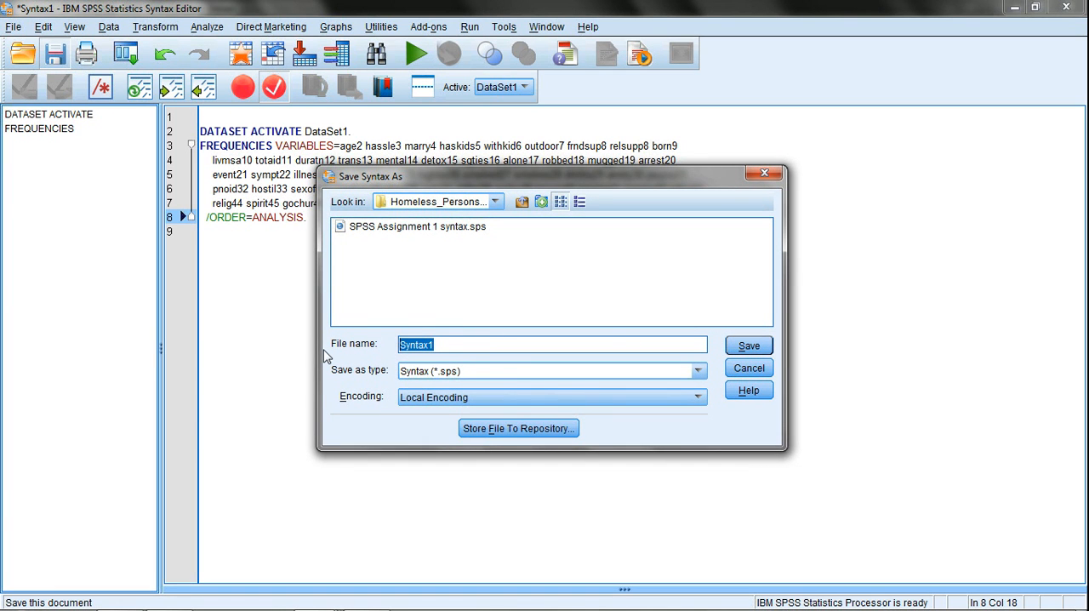
text(Hom)
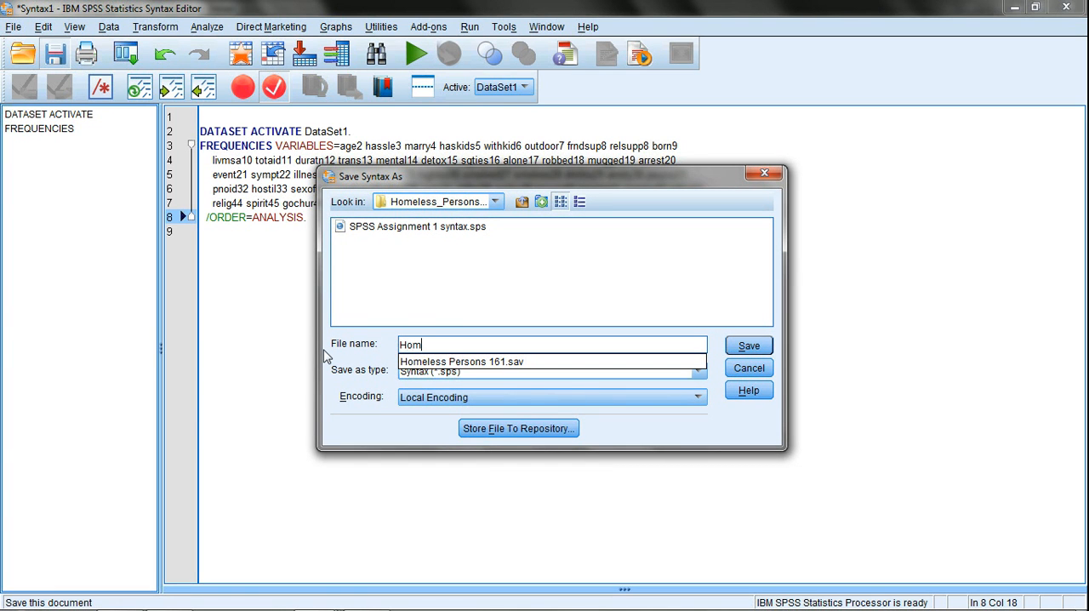
key(Down)
key(Return)
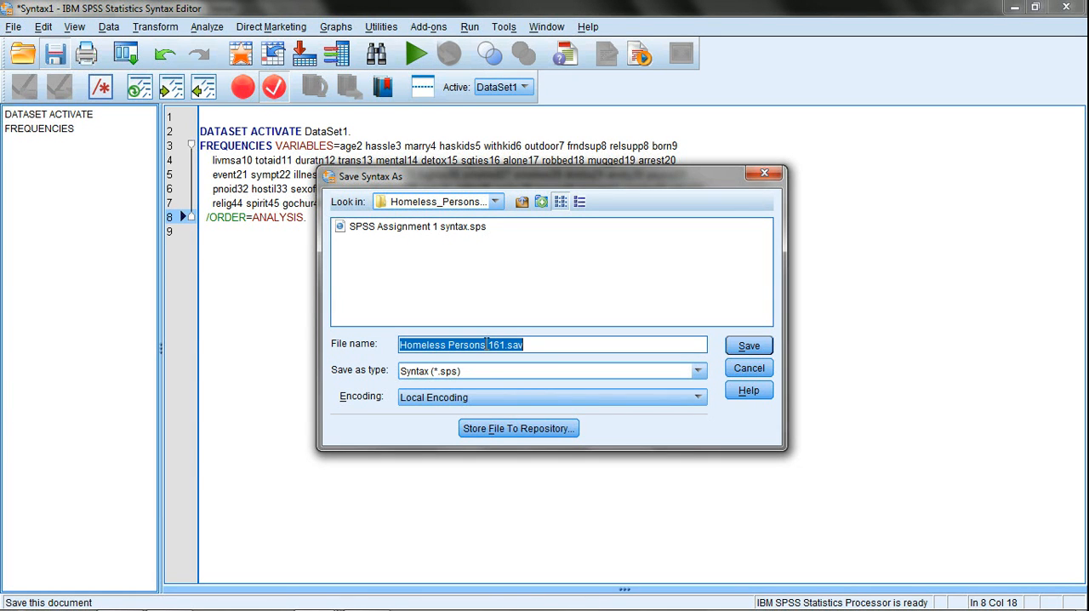
click(536, 344)
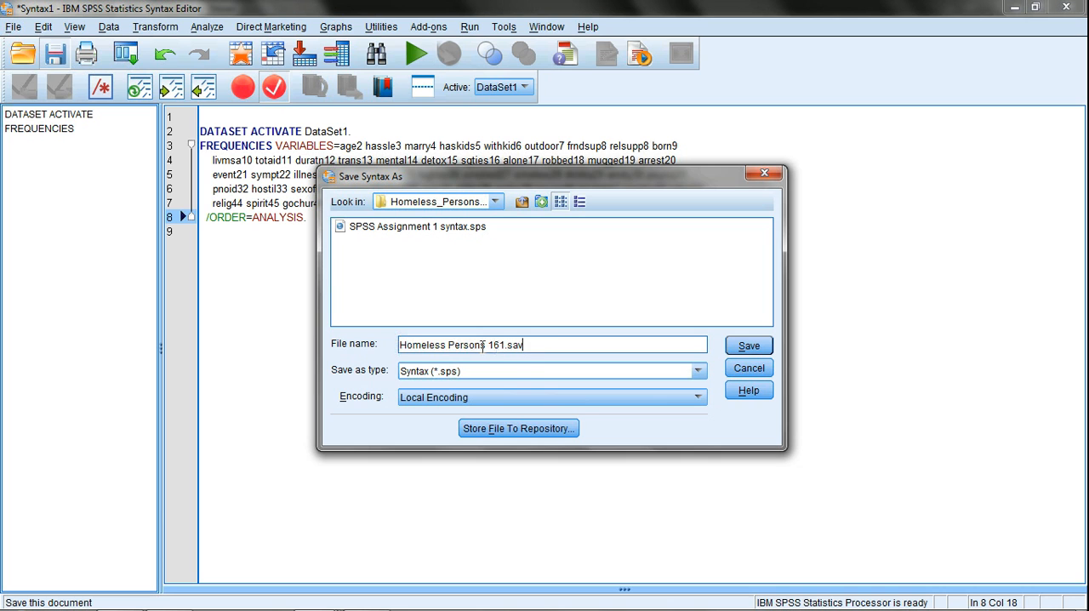
key(BackSpace)
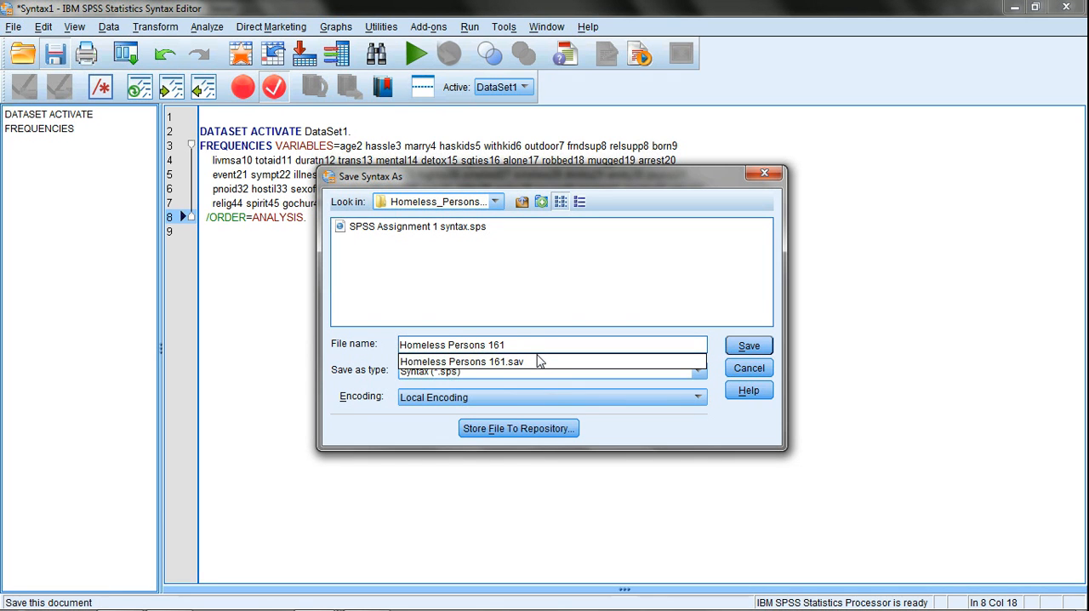
key(BackSpace)
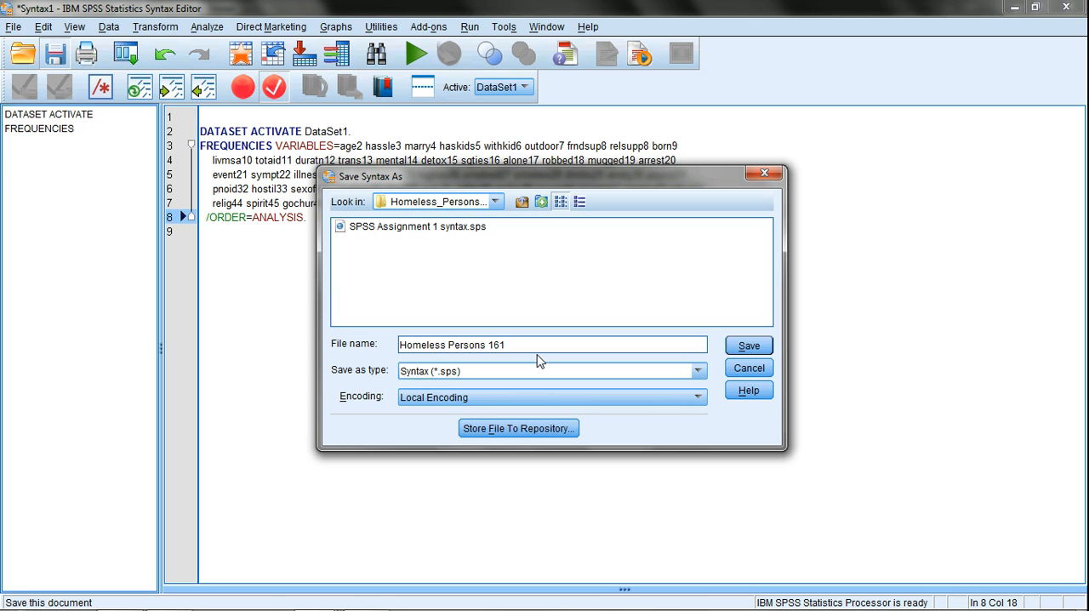
text(SPSS Asi)
key(Return)
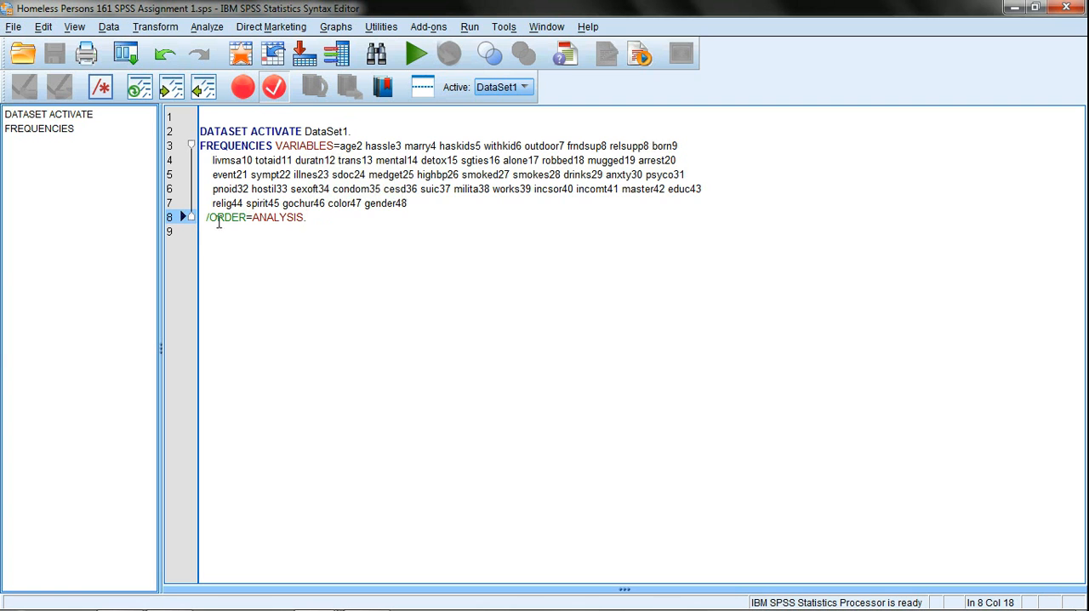
Select all syntax from DATASET ACTIVATE through /ORDER=ANALYSIS and close the Output1 document without saving it.
drag(332, 224, 199, 130)
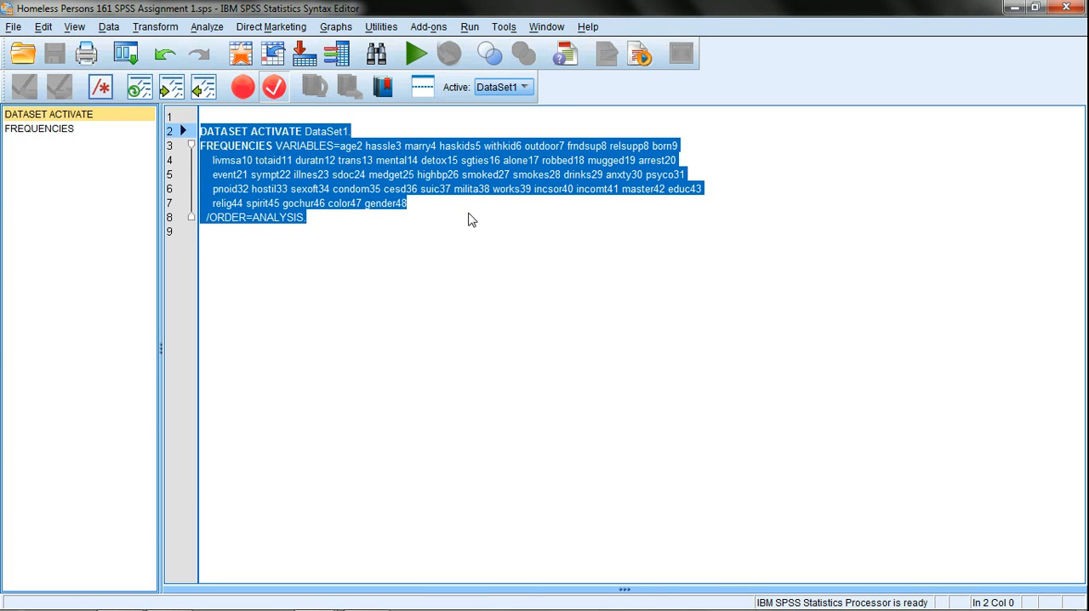
click(413, 57)
mouse_move(469, 594)
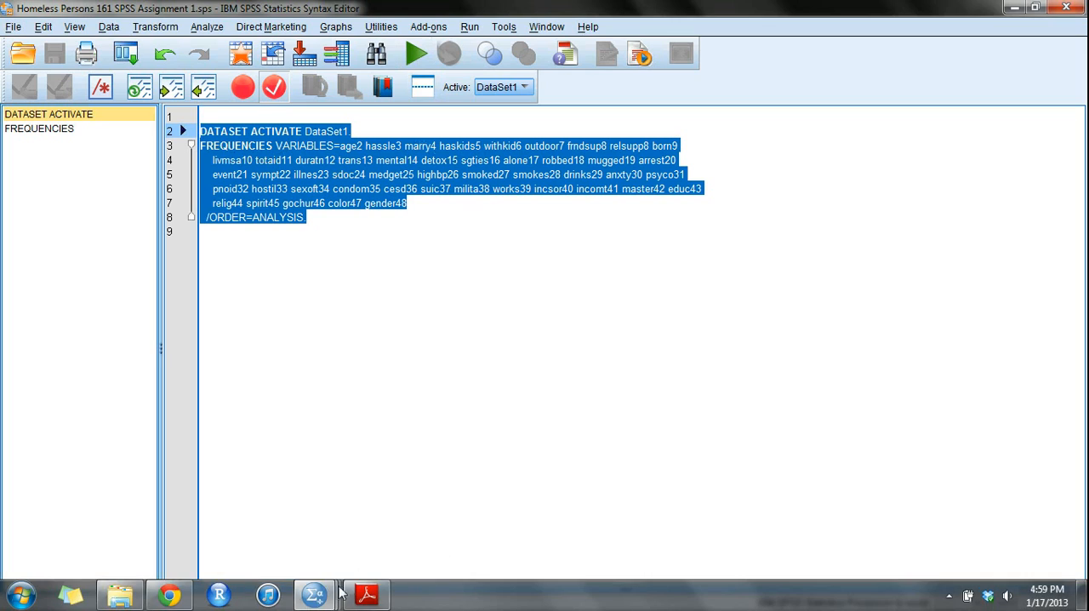
mouse_move(328, 594)
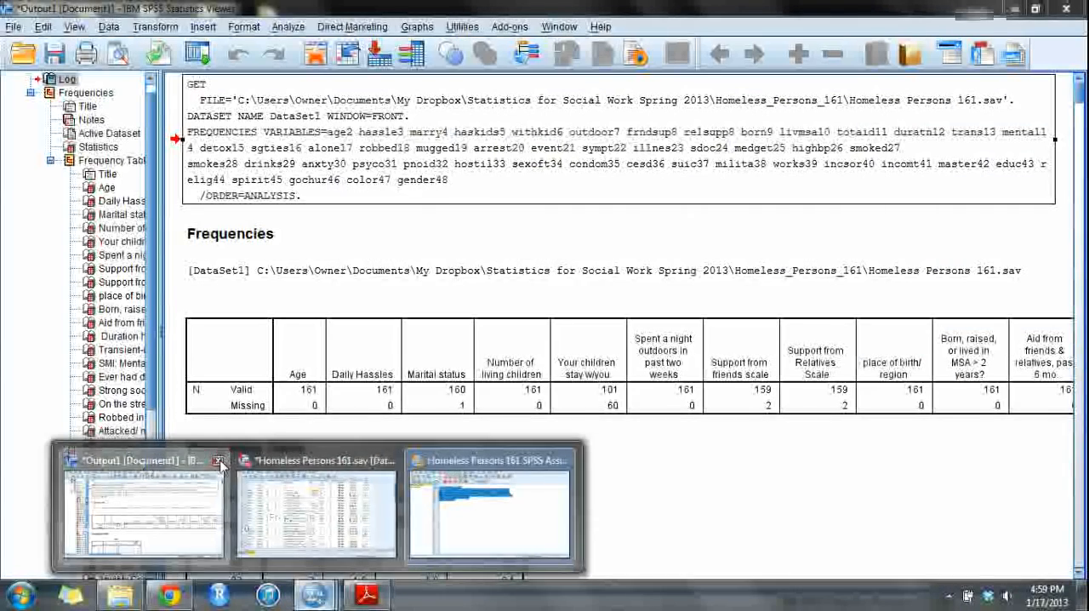
click(218, 460)
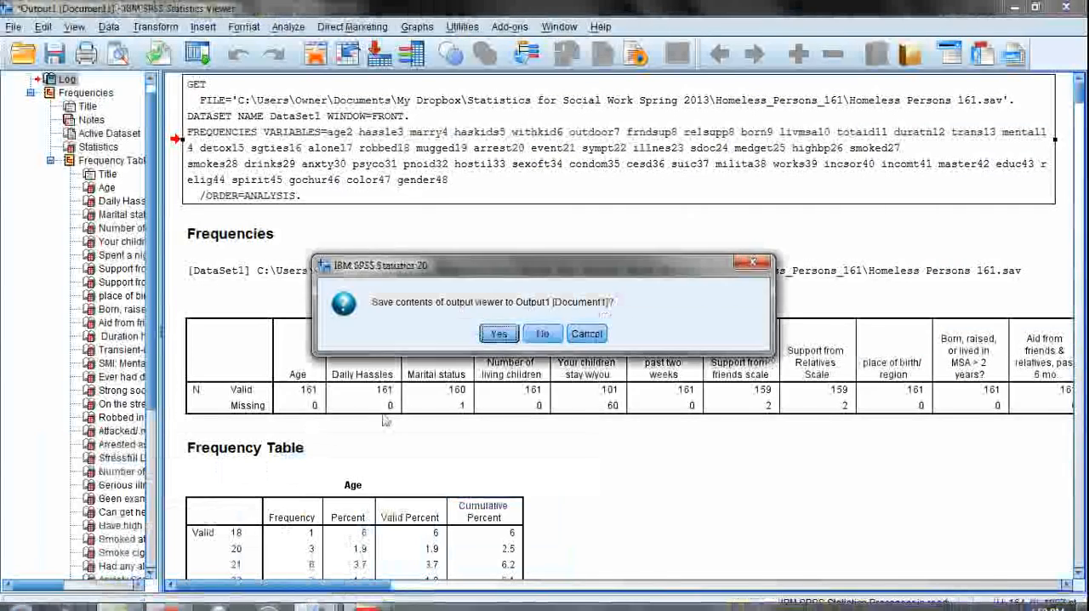
click(543, 335)
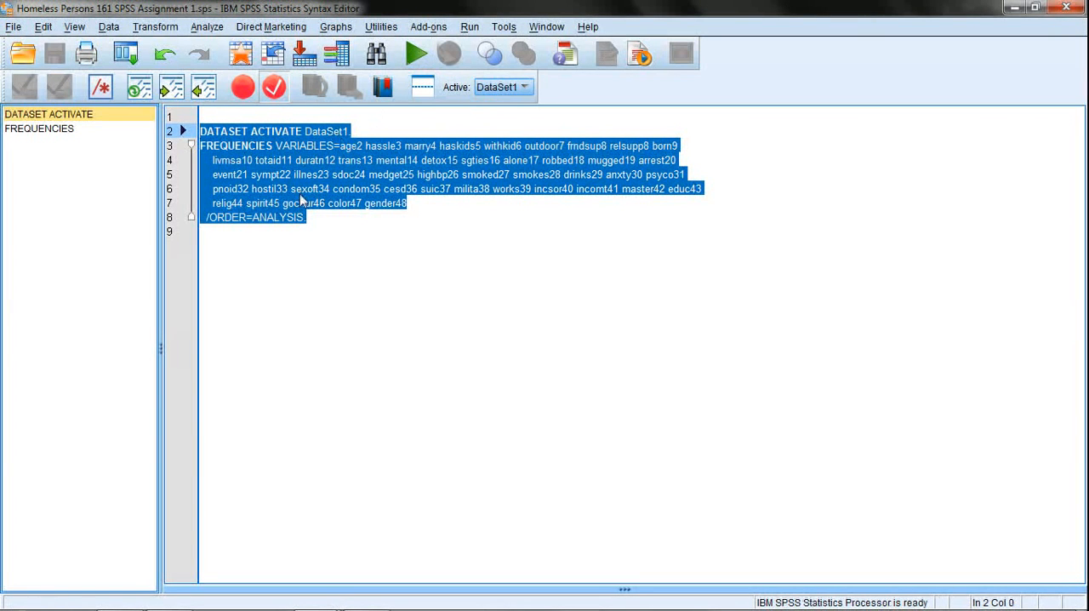
Run the selected syntax and review the new output from its command log through the Age, Marital status and Number of living children tables.
click(469, 26)
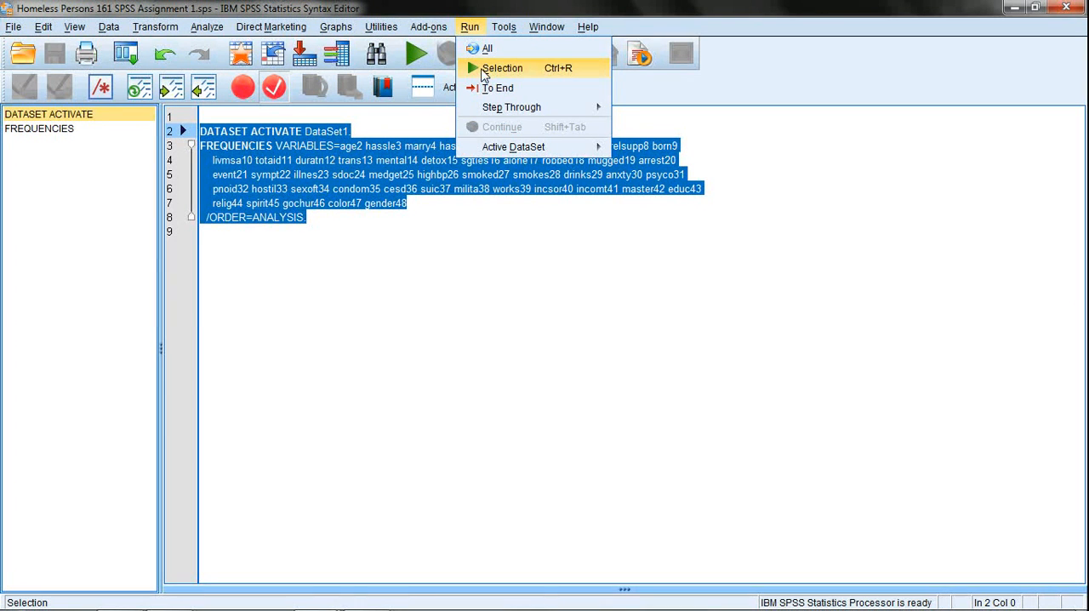
click(502, 68)
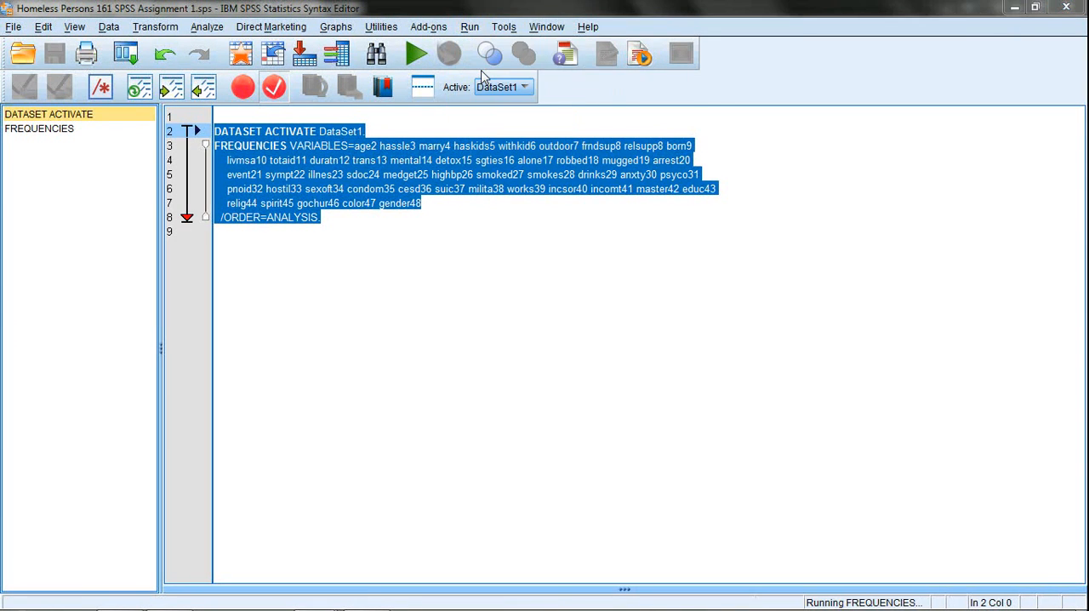
drag(1078, 488, 1079, 68)
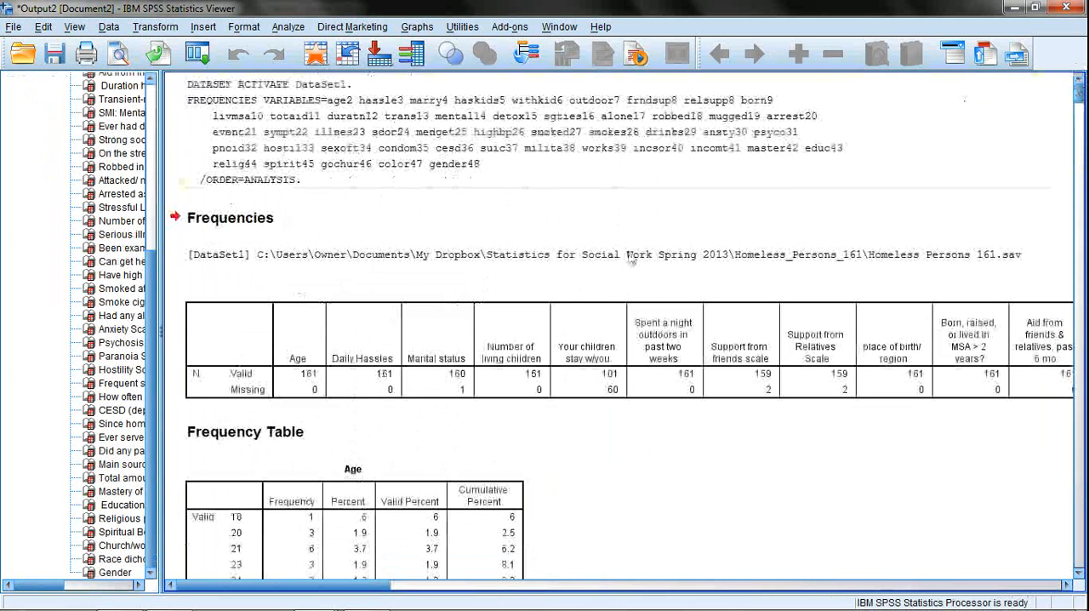
scroll(586, 357, down, 5)
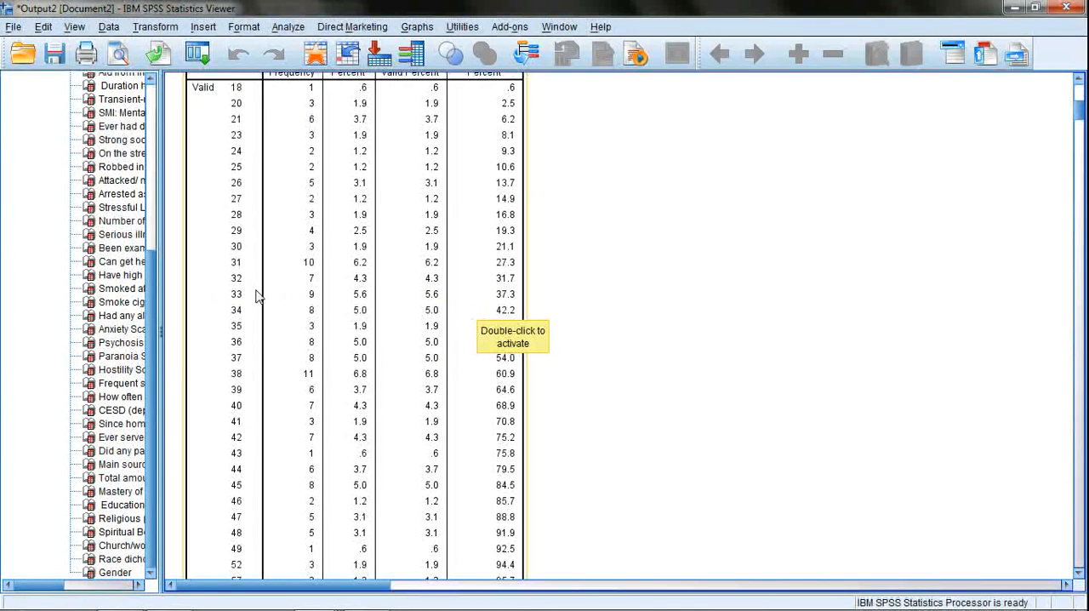
scroll(337, 318, down, 10)
scroll(271, 307, down, 3)
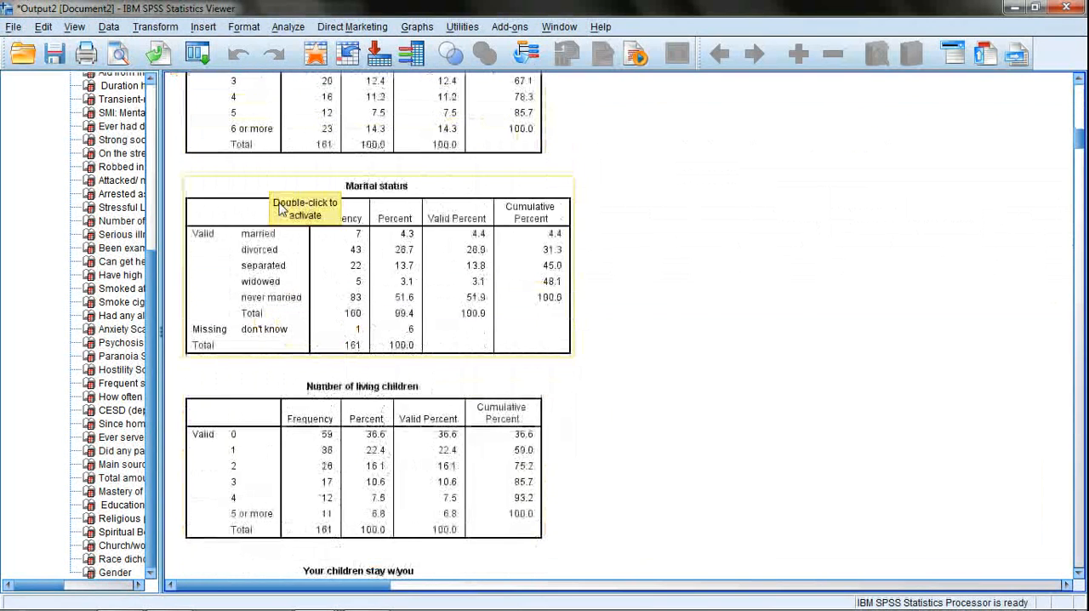
scroll(315, 182, up, 2)
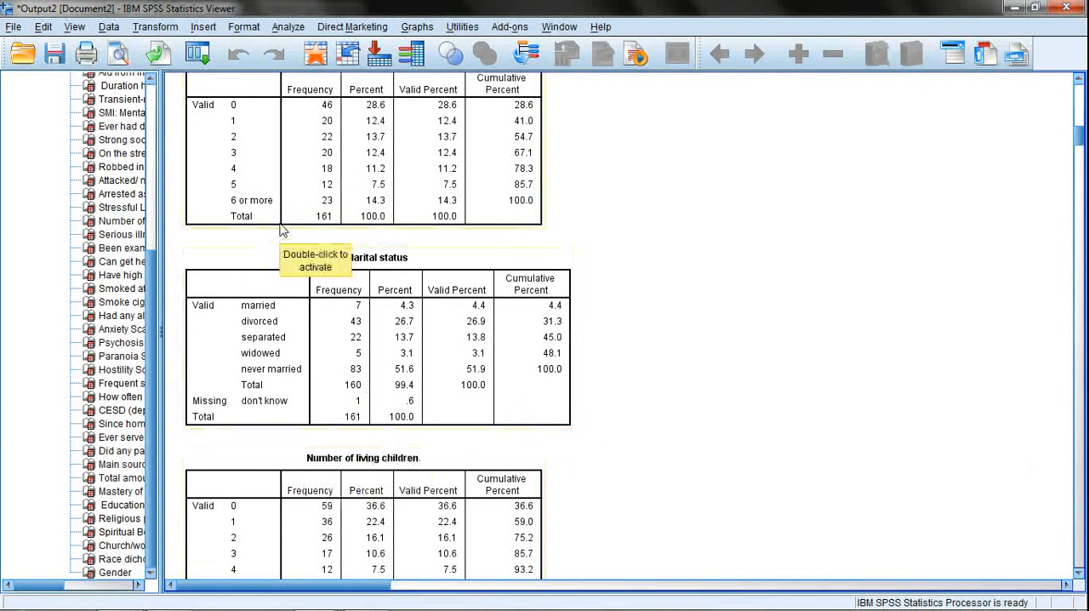
scroll(425, 170, down, 2)
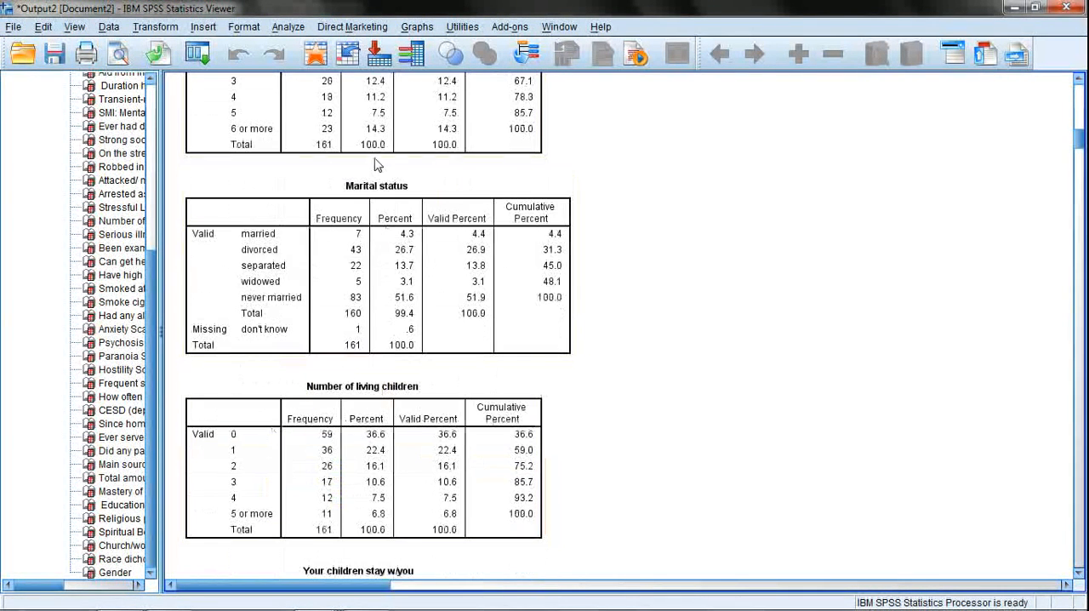
Review the frequency tables from Daily Hassles and Marital status through the Support from friends scale.
scroll(310, 223, up, 4)
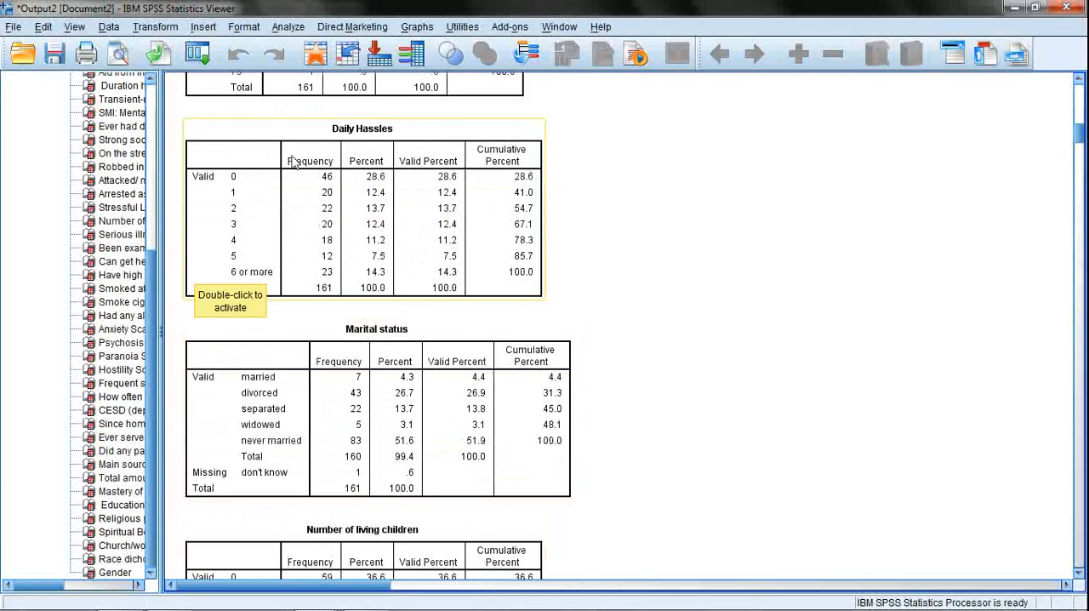
click(269, 213)
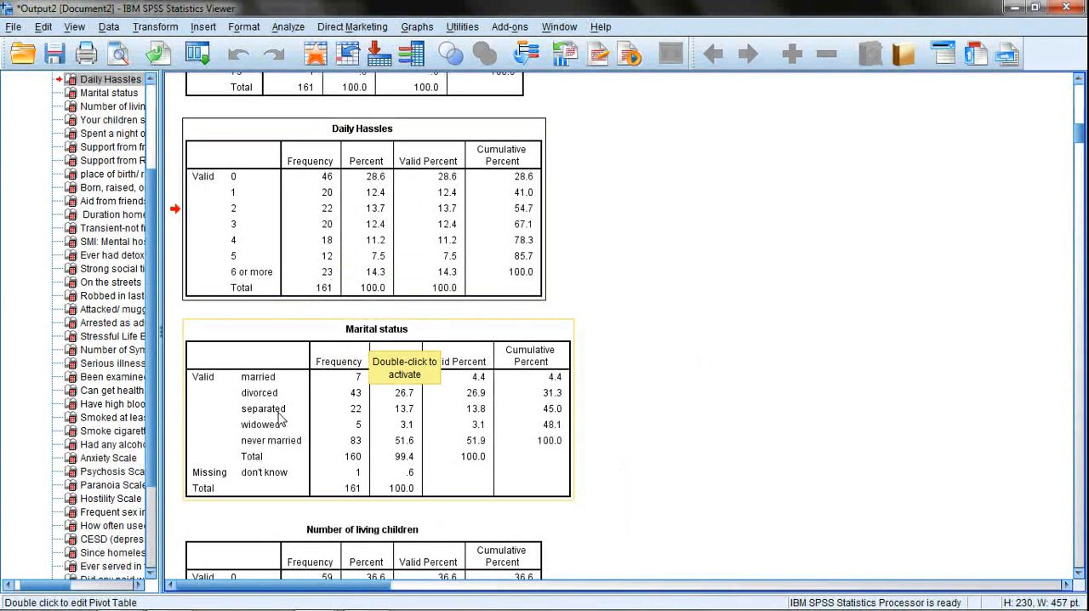
click(400, 367)
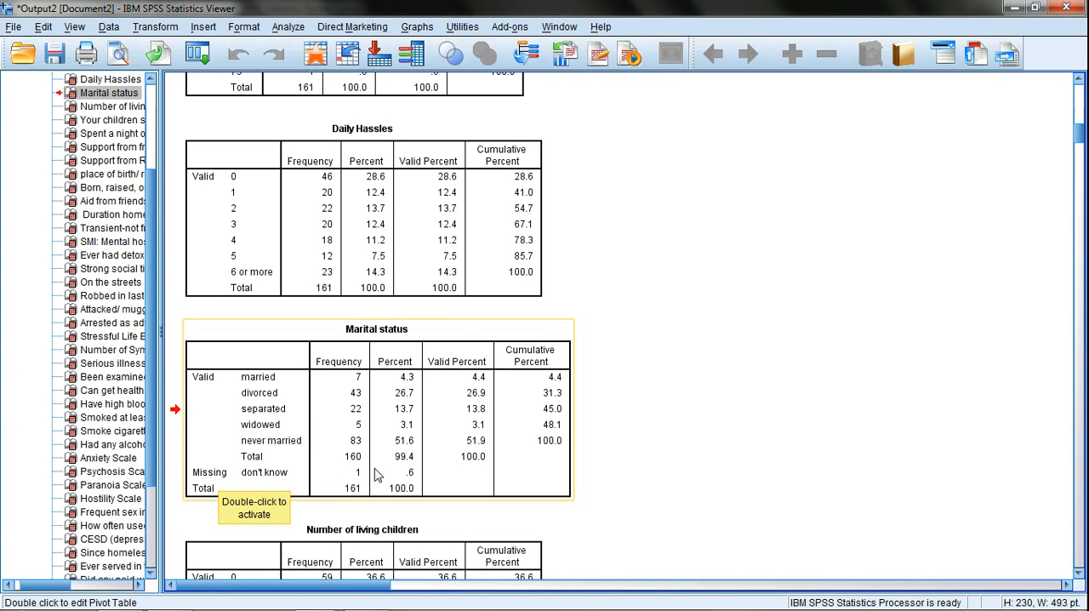
scroll(377, 451, down, 3)
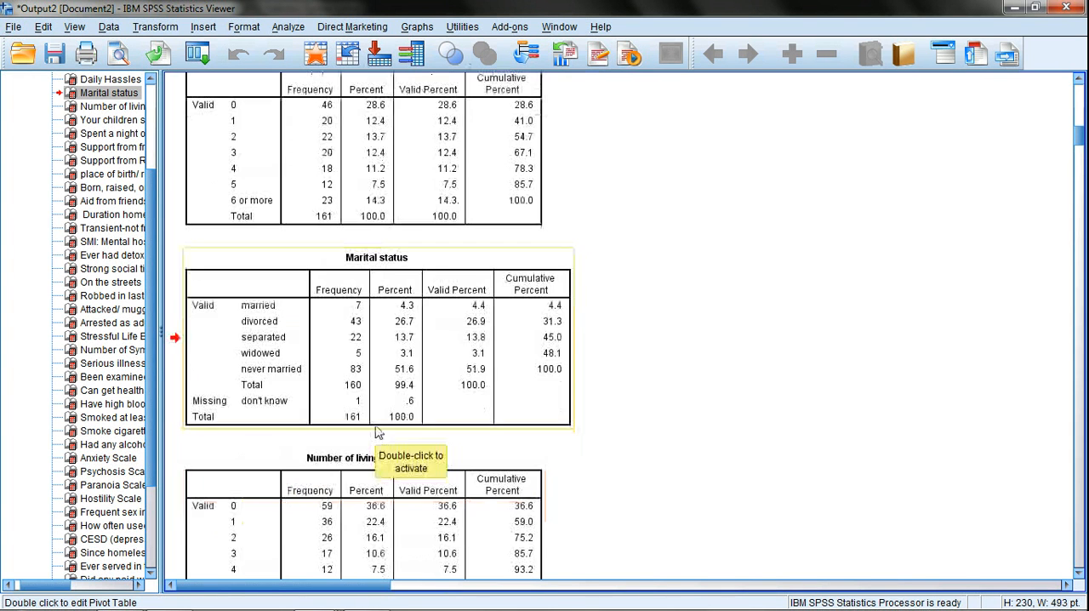
scroll(341, 324, down, 2)
scroll(349, 304, up, 4)
scroll(363, 274, down, 6)
scroll(337, 374, down, 12)
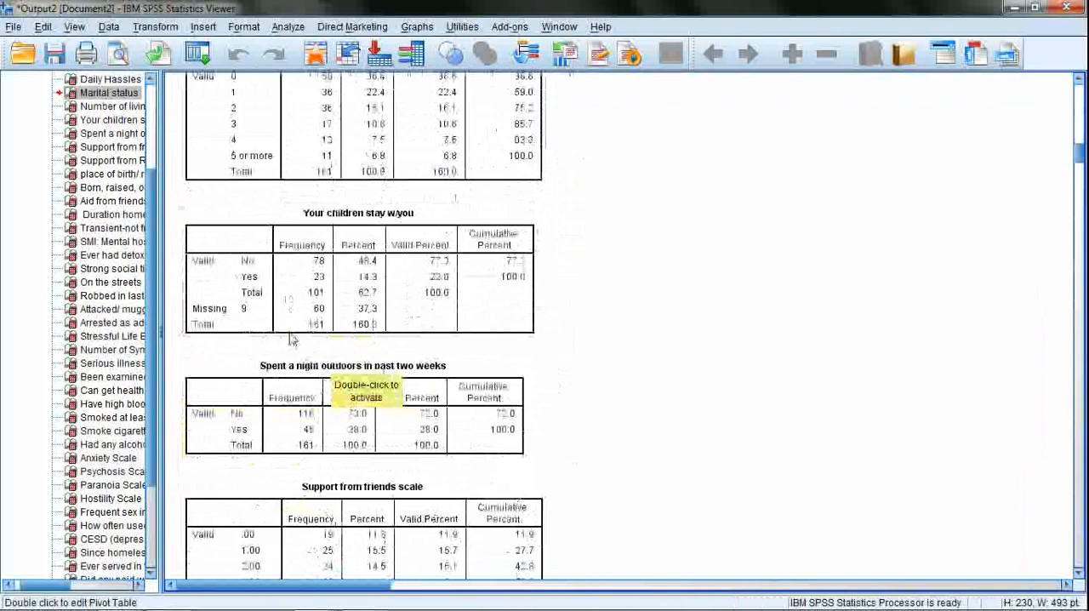
scroll(314, 332, up, 2)
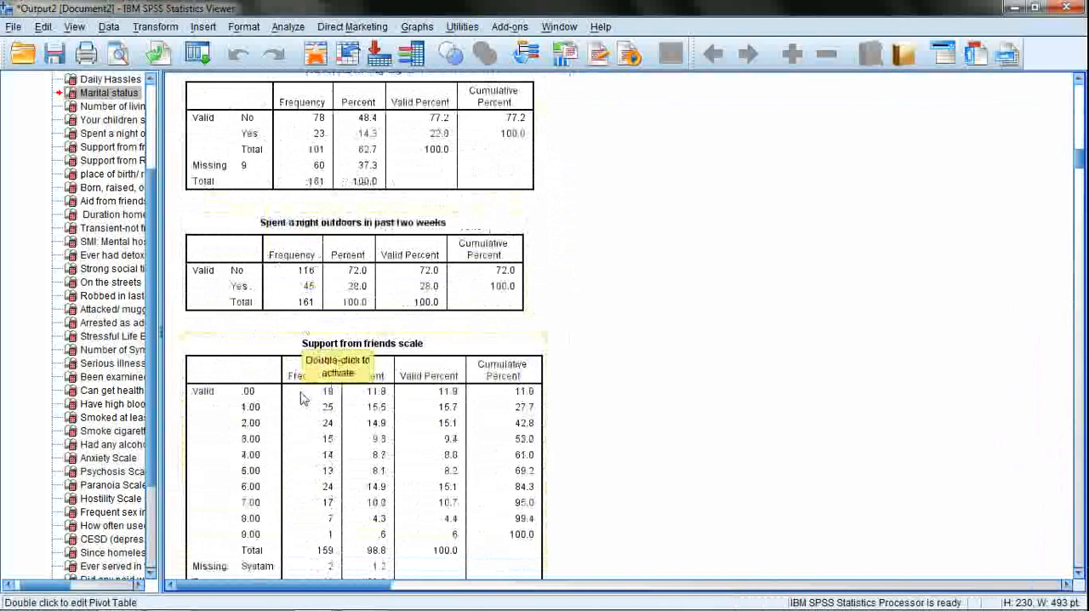
scroll(305, 393, down, 18)
scroll(304, 393, down, 10)
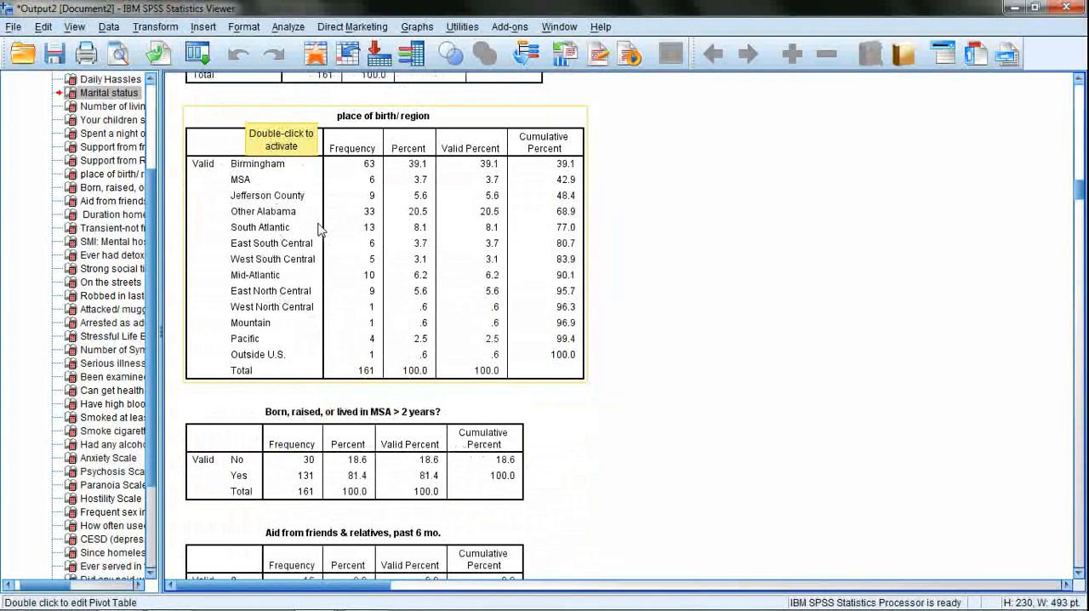
Examine the frequency tables for place of birth/region, living in the MSA over 2 years, aid from friends and relatives, and duration homeless.
click(267, 200)
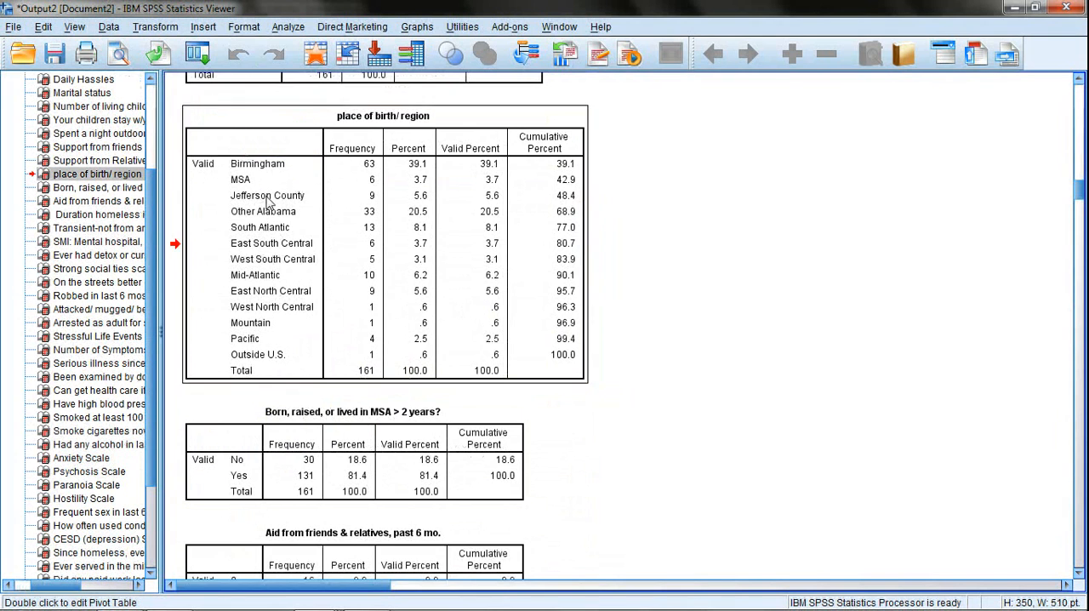
scroll(292, 330, down, 10)
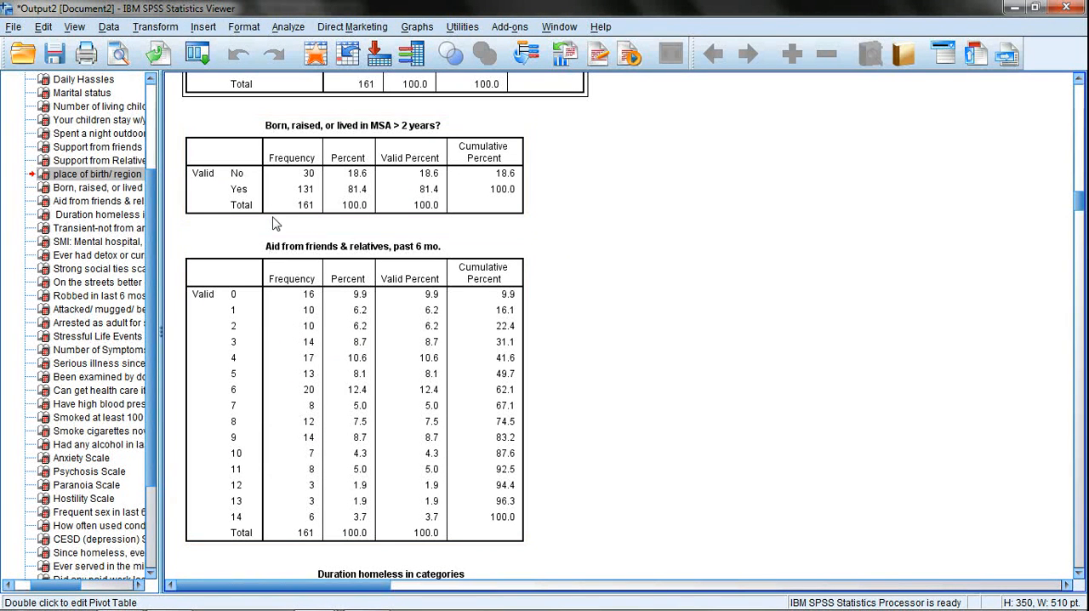
click(251, 179)
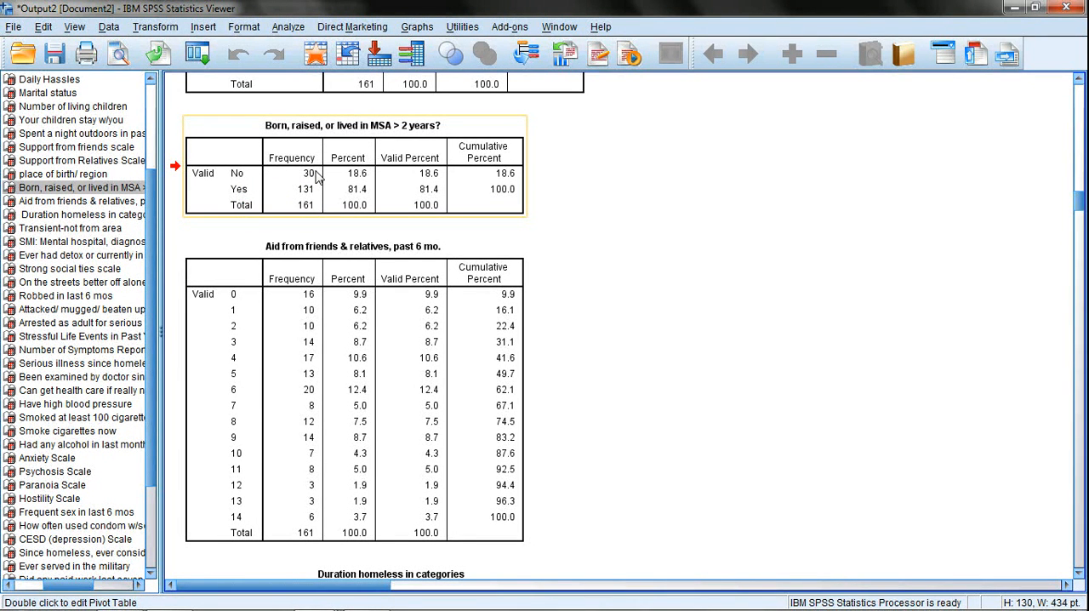
scroll(298, 236, down, 5)
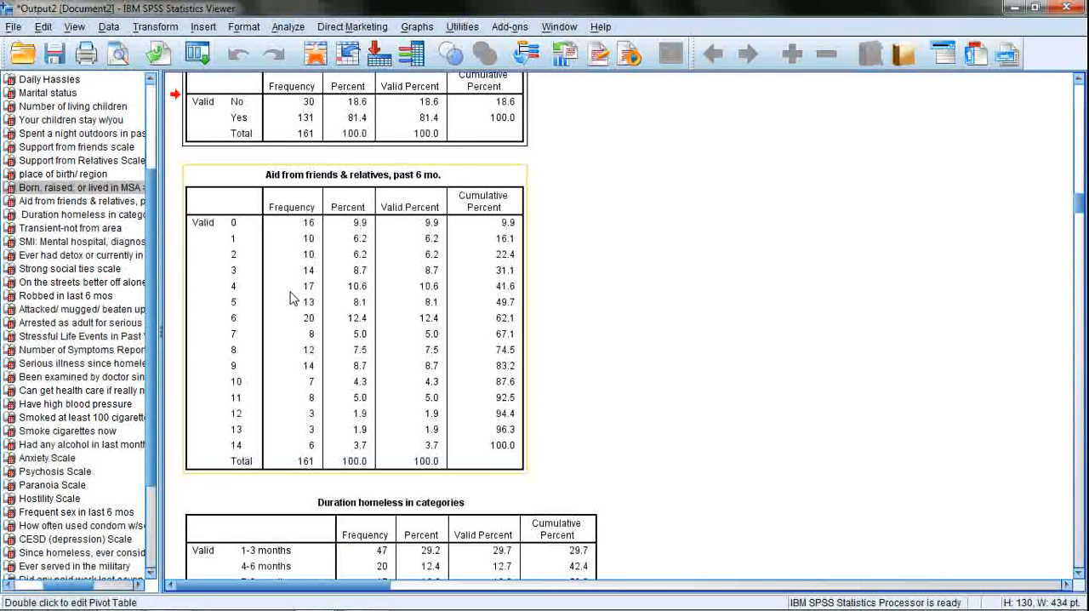
click(272, 387)
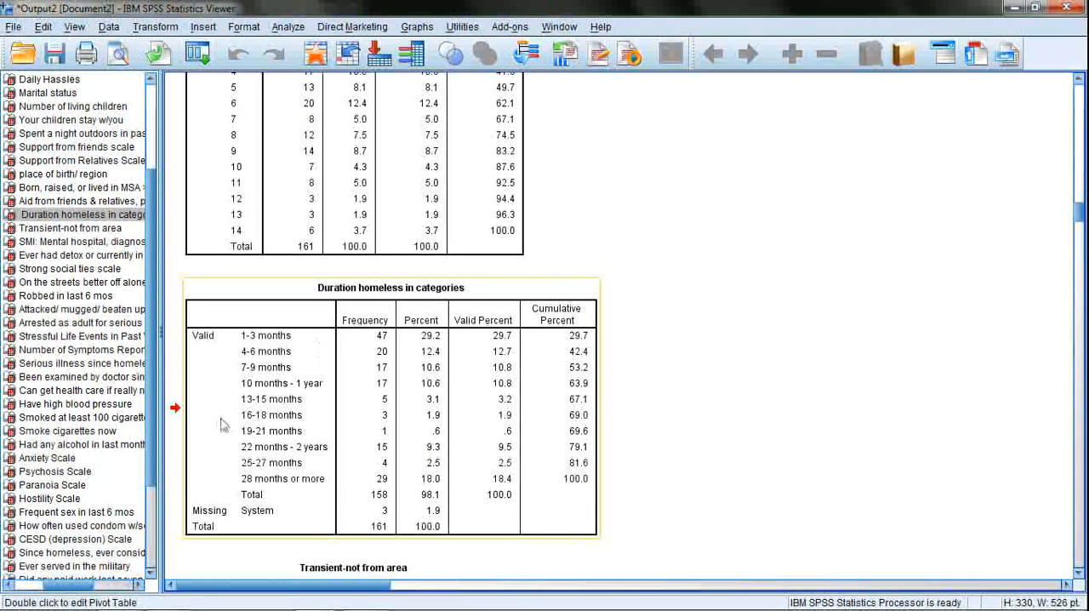
Skim the remaining frequency tables from SMI: Mental hospital, diagnosis, or current medication through the Spiritual Beliefs Scale.
scroll(225, 421, down, 6)
click(286, 371)
scroll(286, 371, down, 4)
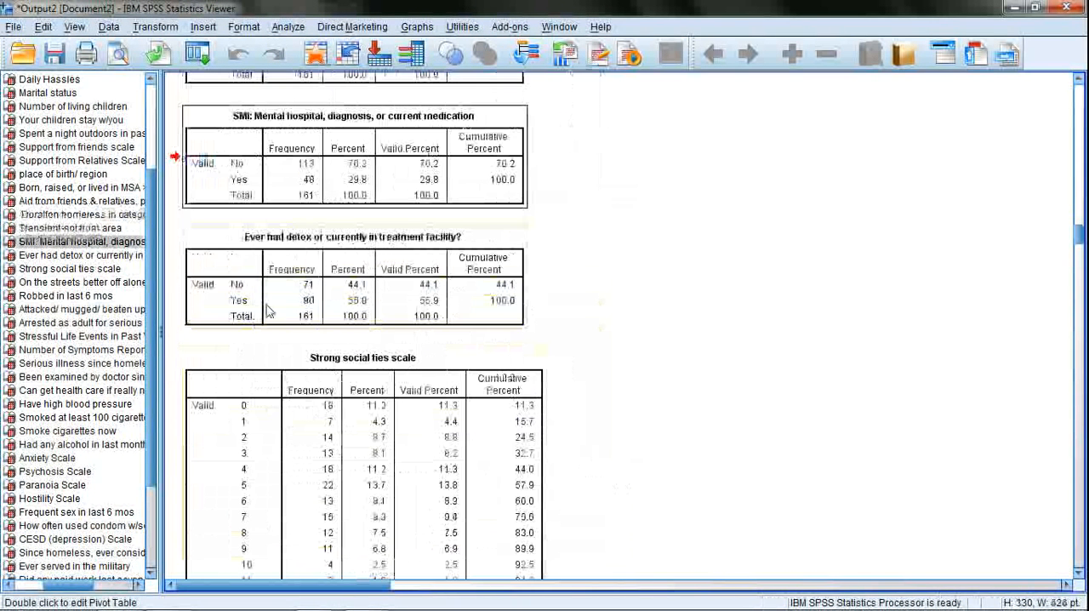
click(260, 285)
scroll(260, 284, down, 15)
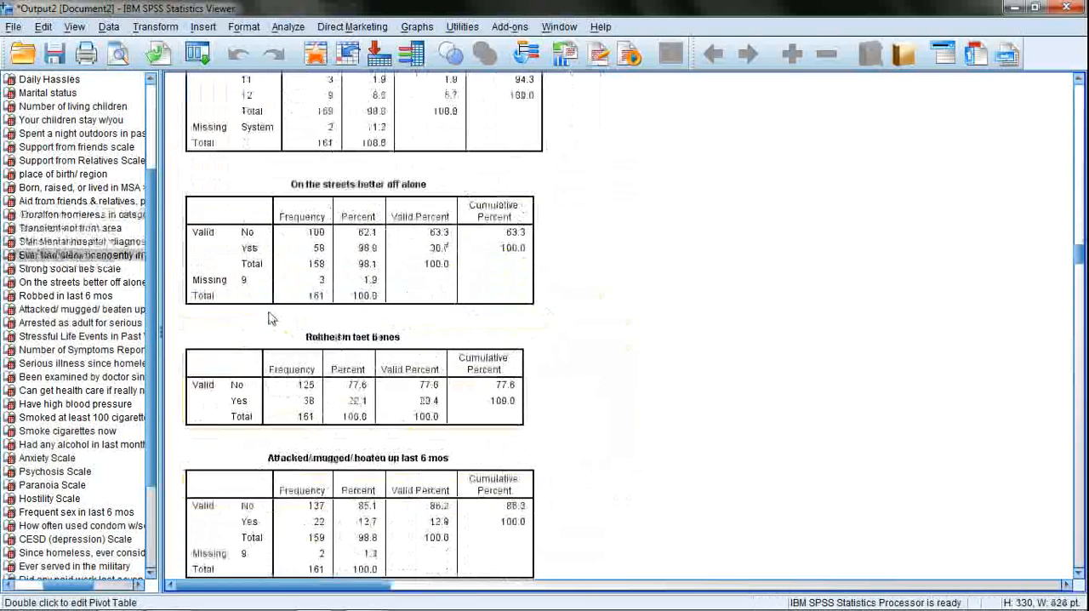
scroll(351, 331, down, 20)
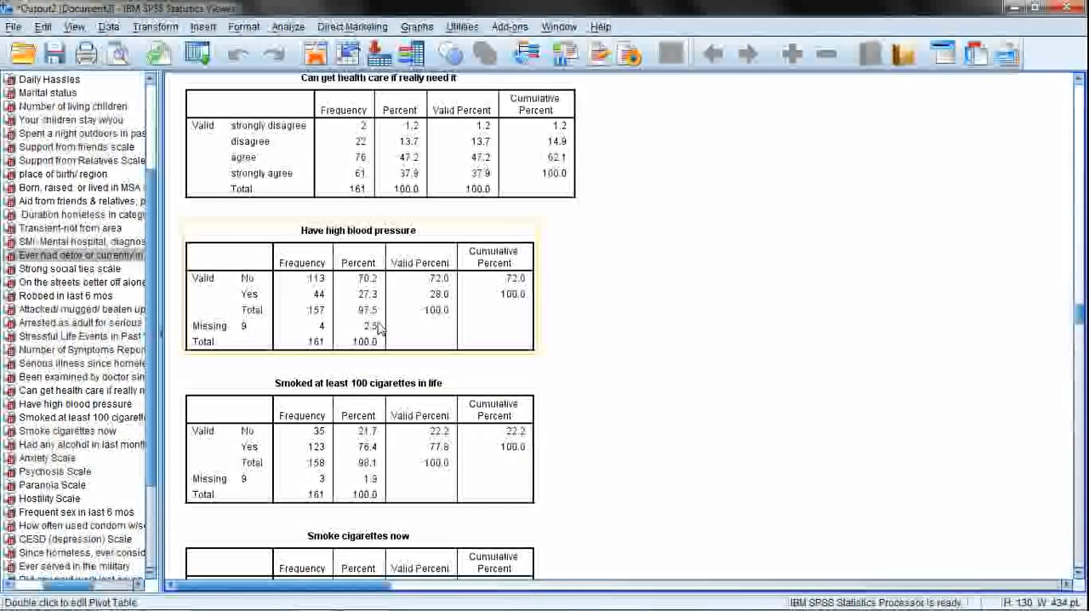
scroll(396, 338, down, 20)
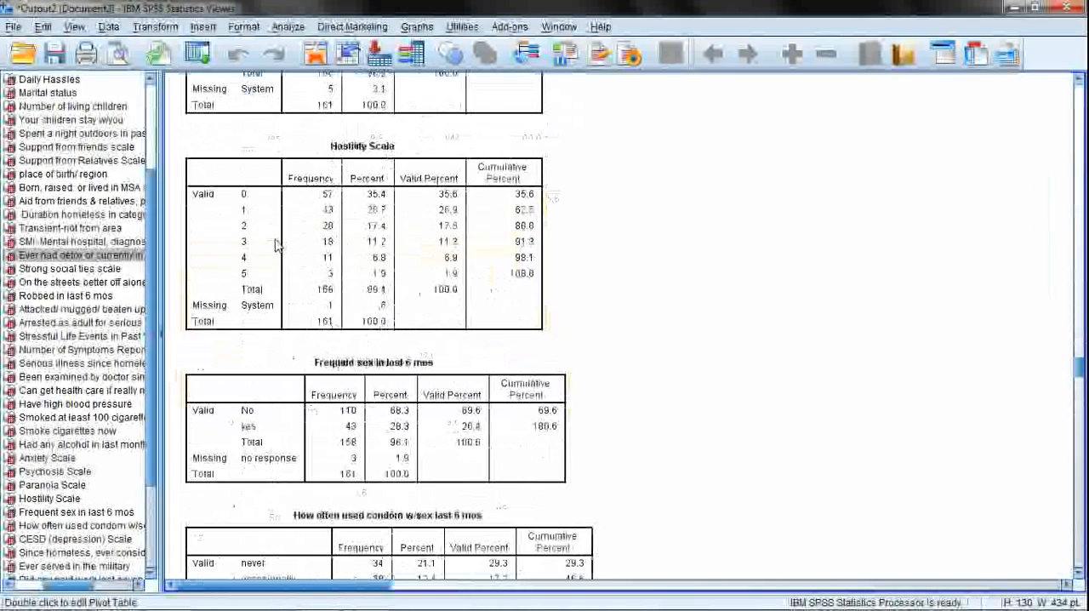
scroll(277, 246, down, 20)
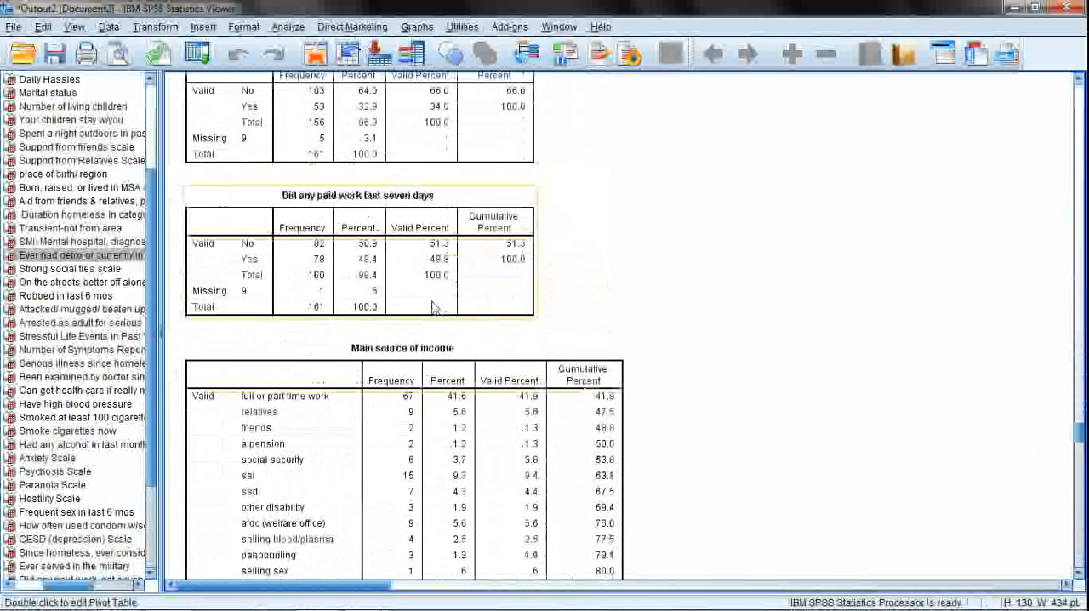
scroll(442, 323, down, 20)
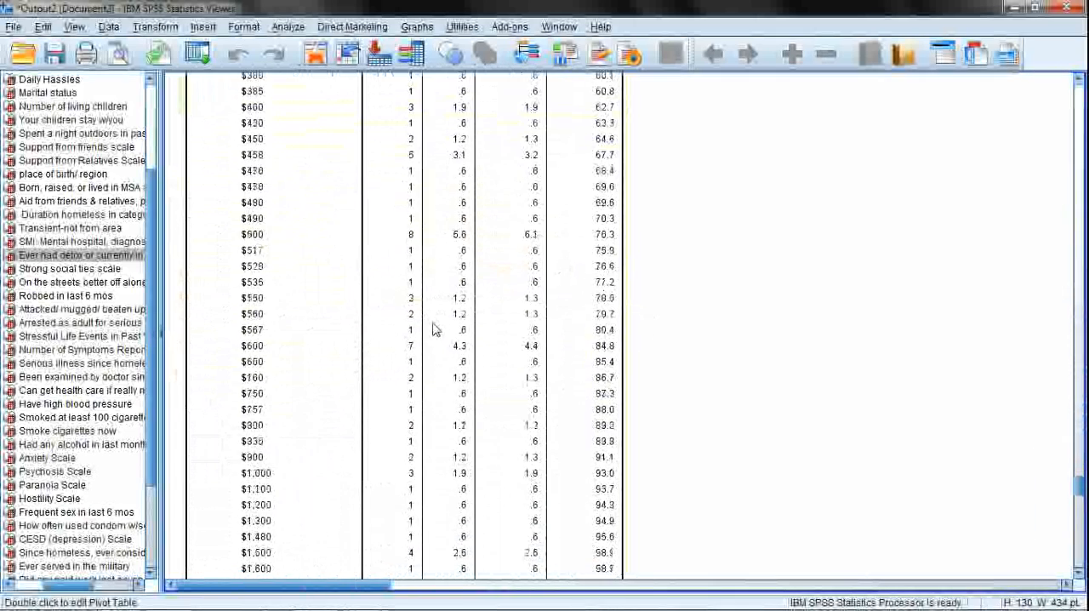
scroll(476, 340, down, 20)
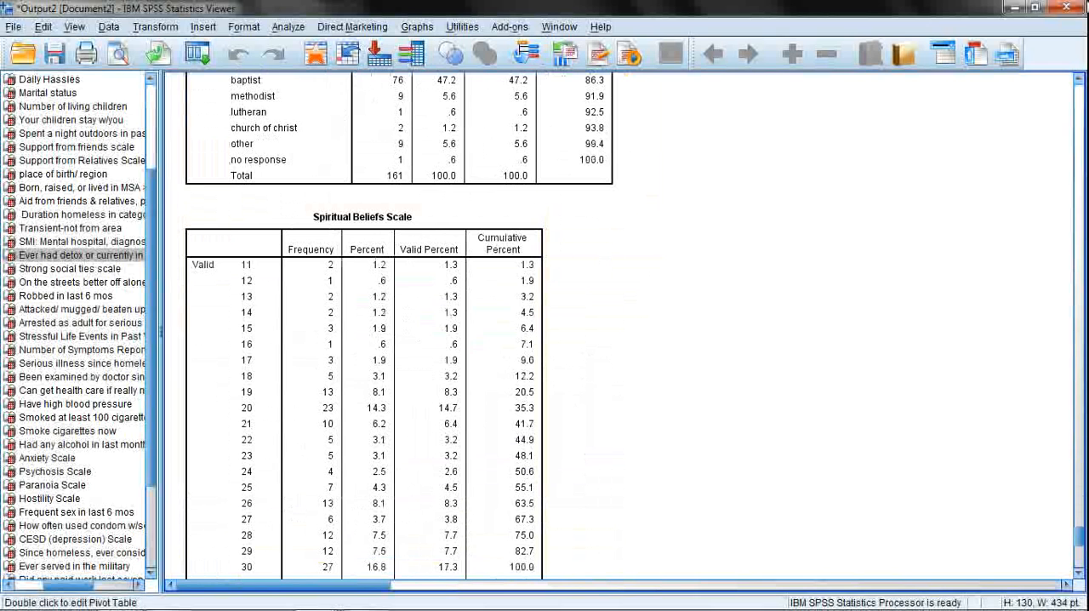
Save the output as "Frequencies Output Homeless_Persons_161.spv" in the Homeless_Persons_161 folder, replacing the existing file.
click(54, 61)
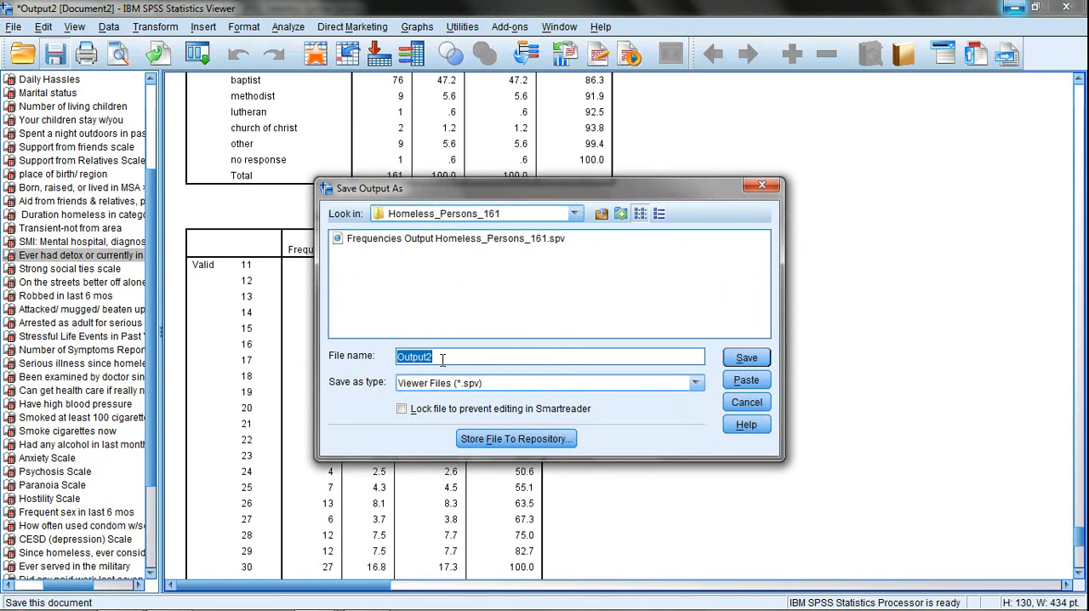
text(Fre)
key(BackSpace)
key(BackSpace)
key(BackSpace)
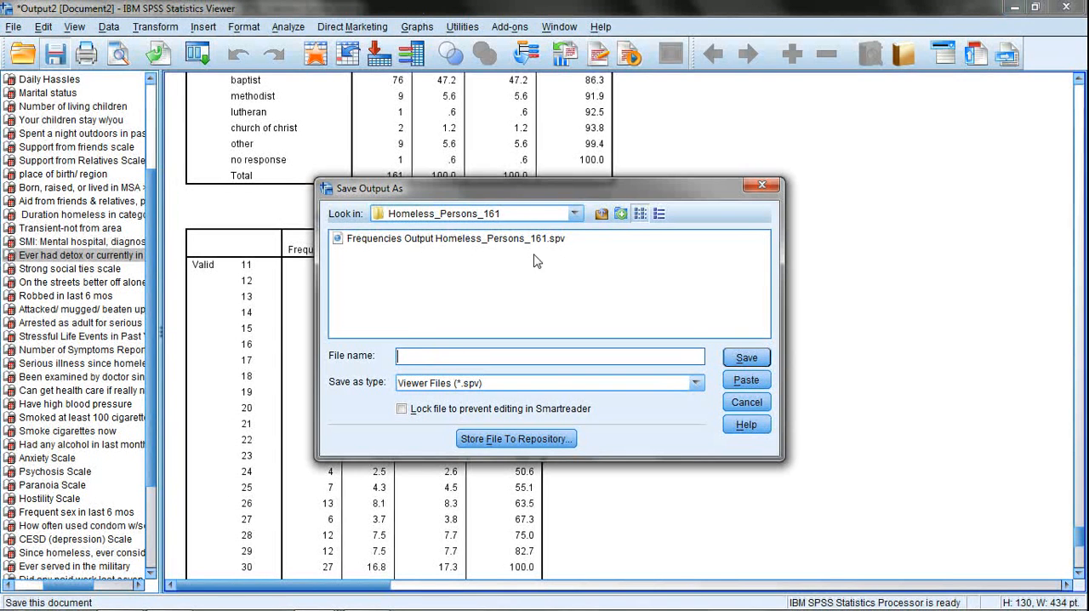
click(428, 240)
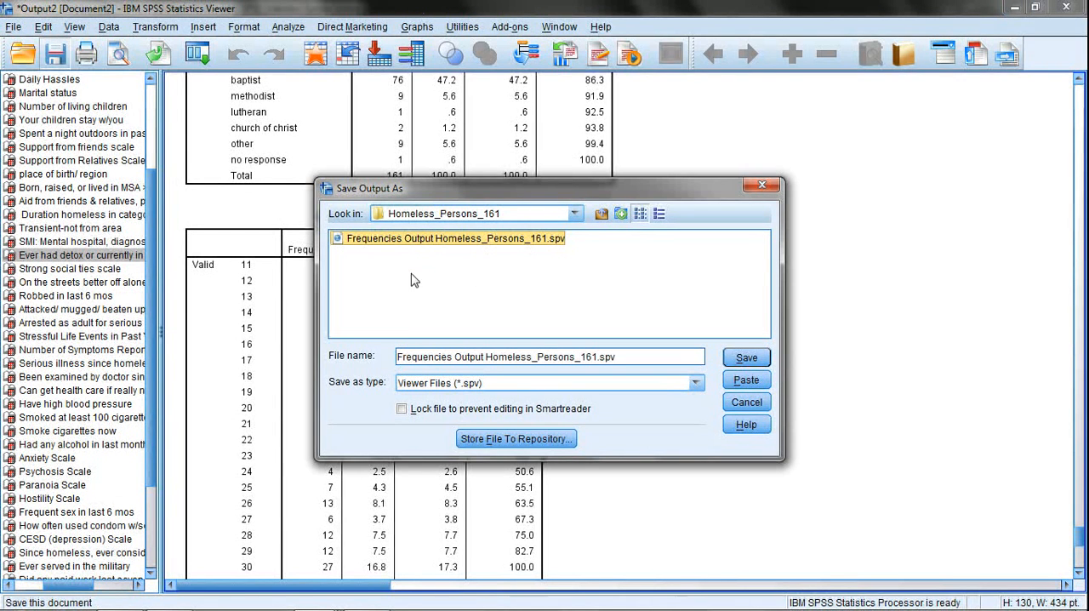
click(754, 358)
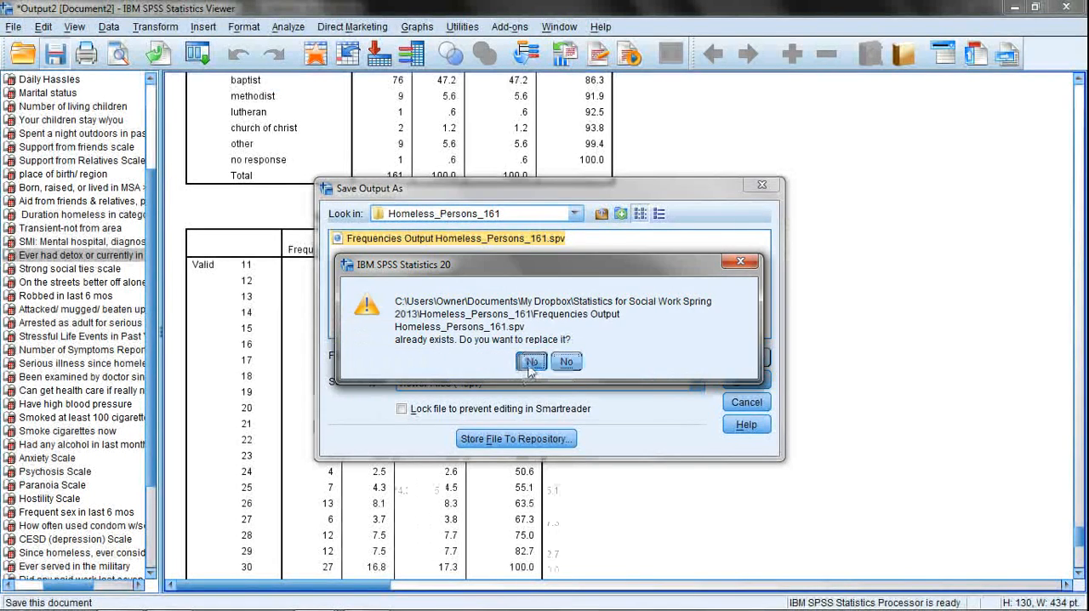
click(530, 361)
Close the output and syntax windows and look over the variable list from marry4 to gender48 in the data editor.
click(1068, 8)
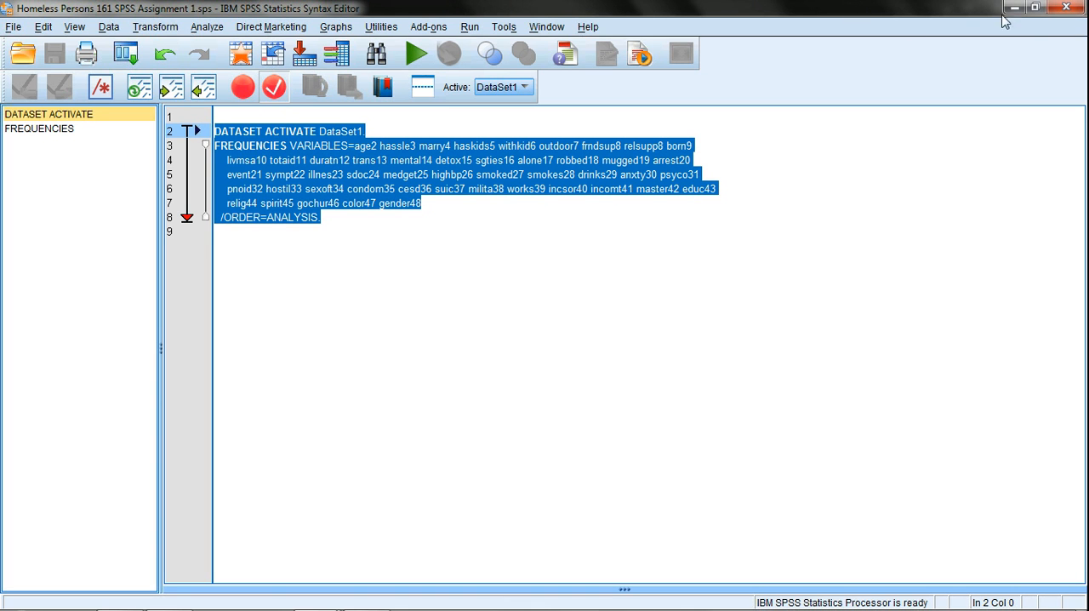
click(1066, 7)
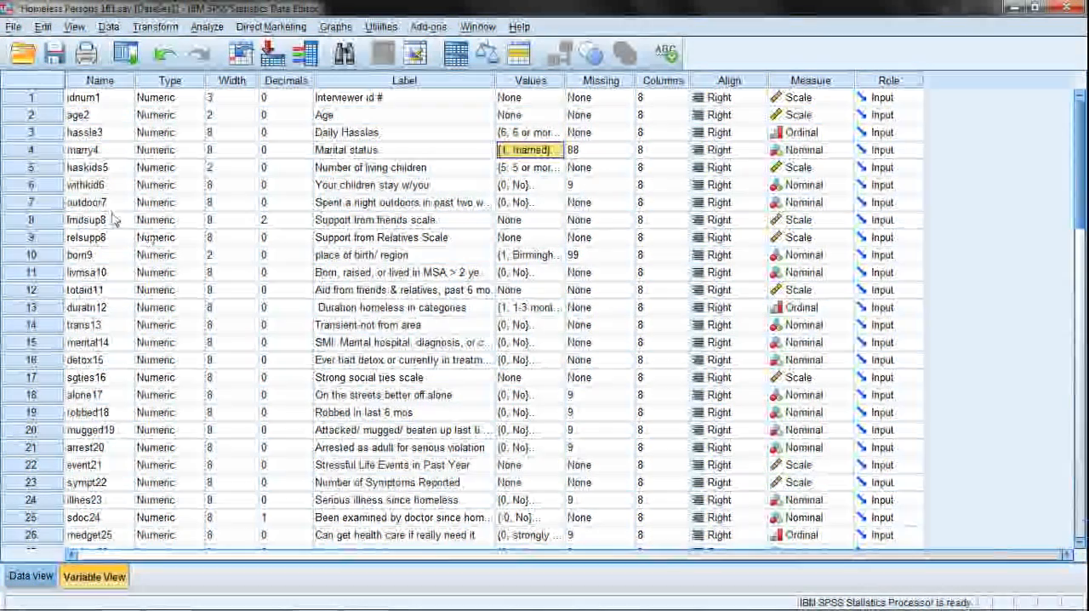
click(109, 151)
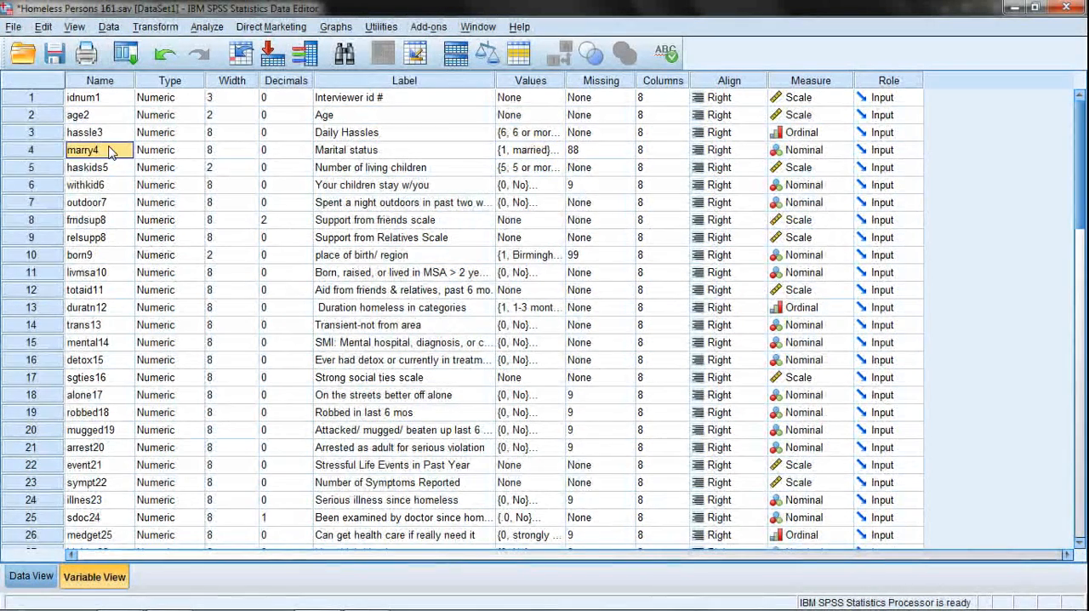
scroll(110, 153, down, 11)
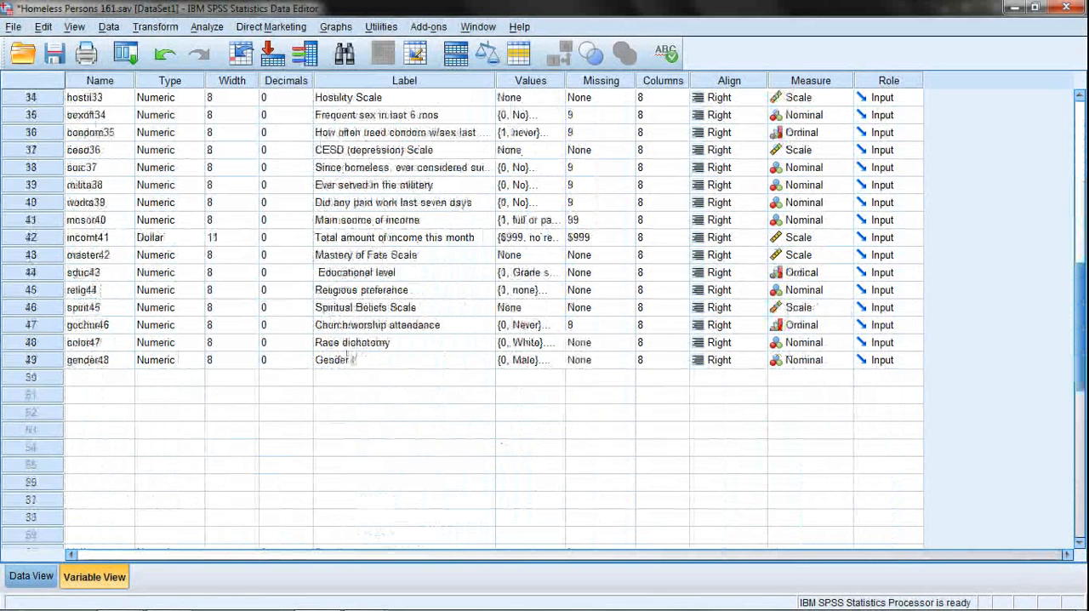
Switch to the Ritchey2_CB_Homeless_Persons_161.pdf codebook in Adobe Reader, look back over pages 5 and 4, and close it.
mouse_move(428, 602)
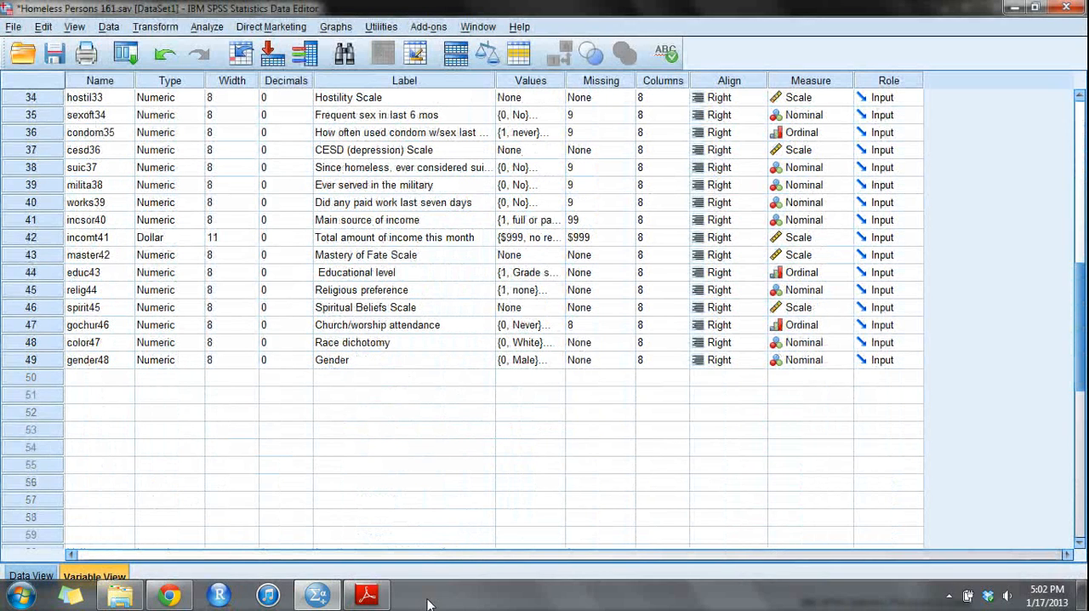
click(383, 594)
scroll(539, 299, up, 15)
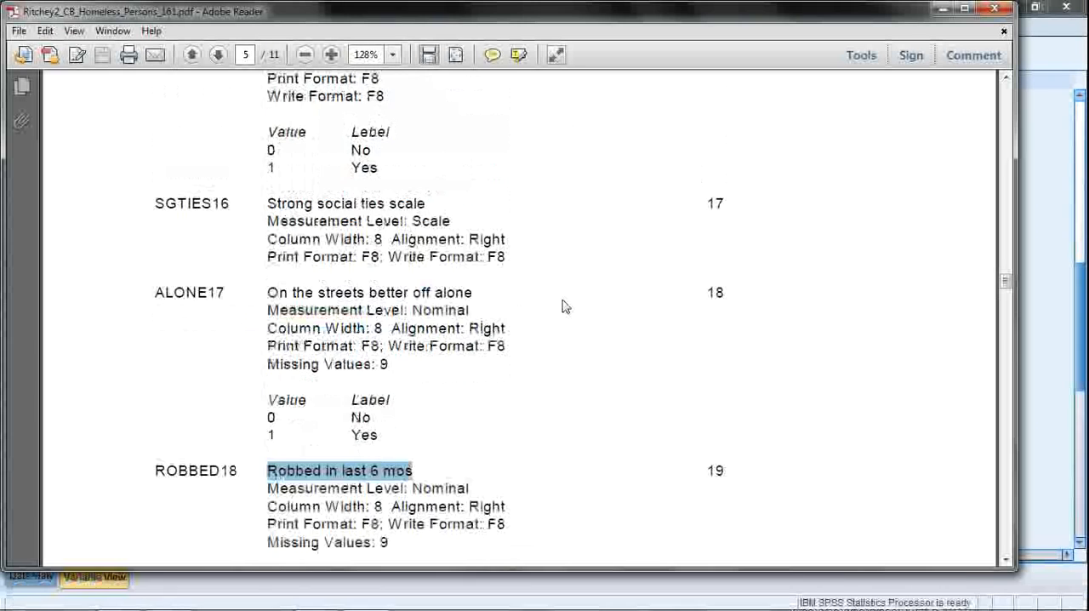
scroll(537, 292, up, 5)
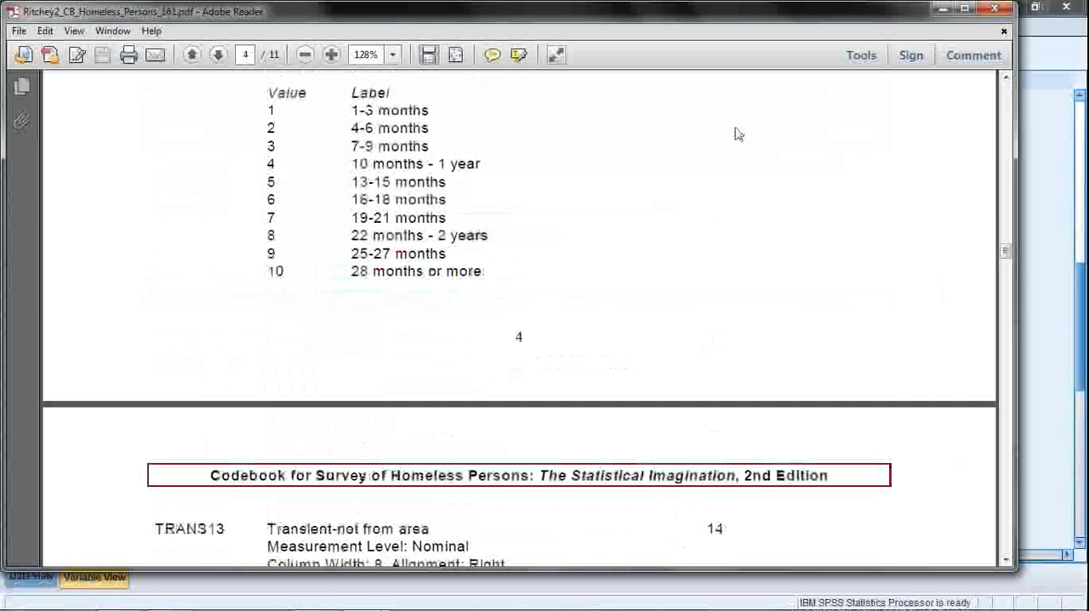
click(997, 12)
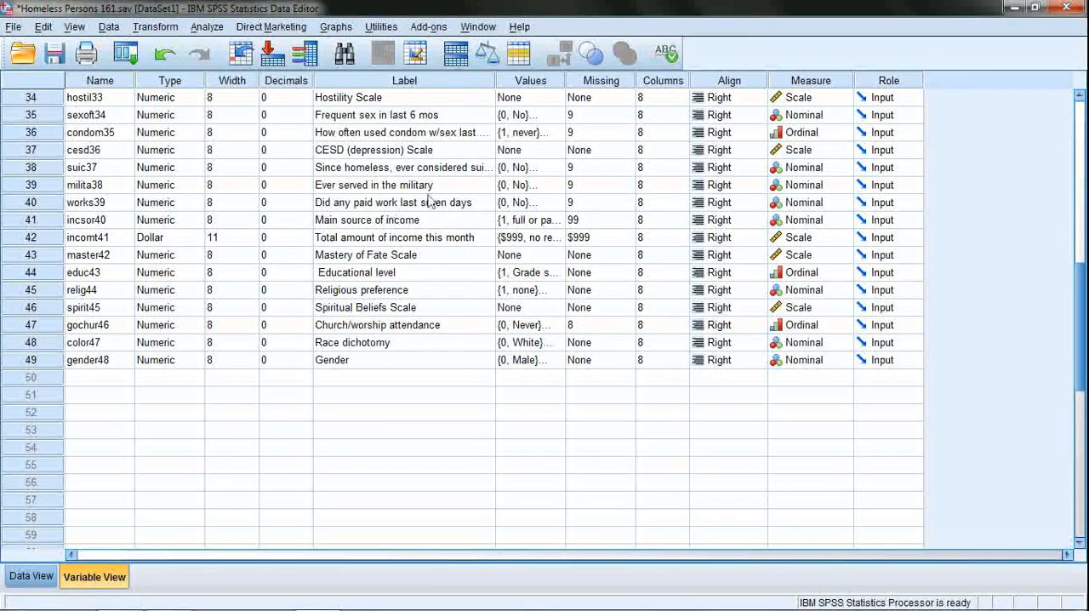
Review the variable labels in Variable View, including Religious preference, Age and Support from friends scale.
click(364, 290)
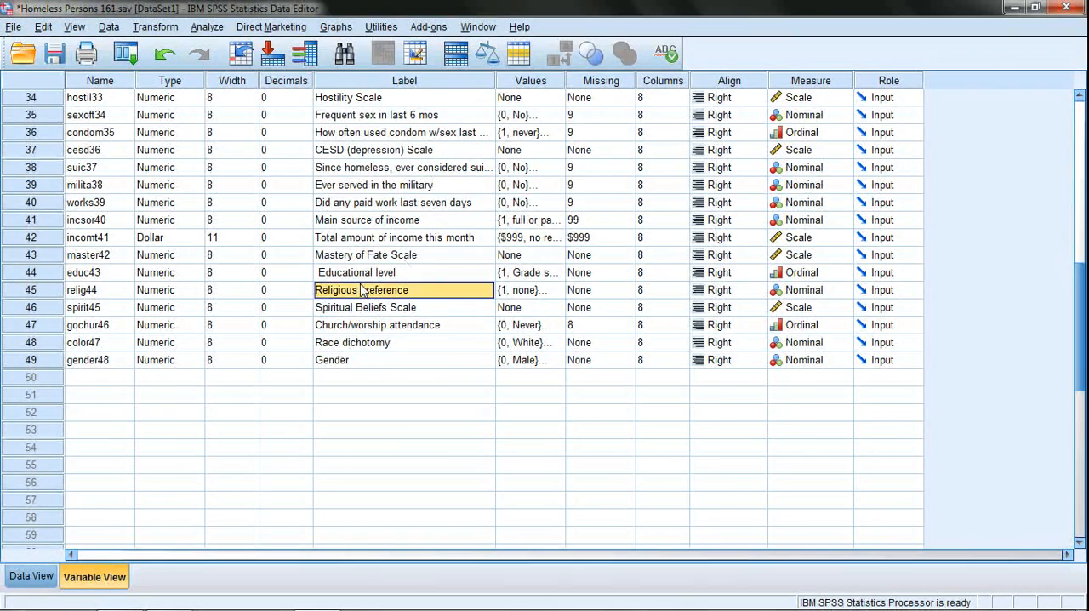
scroll(383, 242, up, 4)
scroll(383, 243, up, 7)
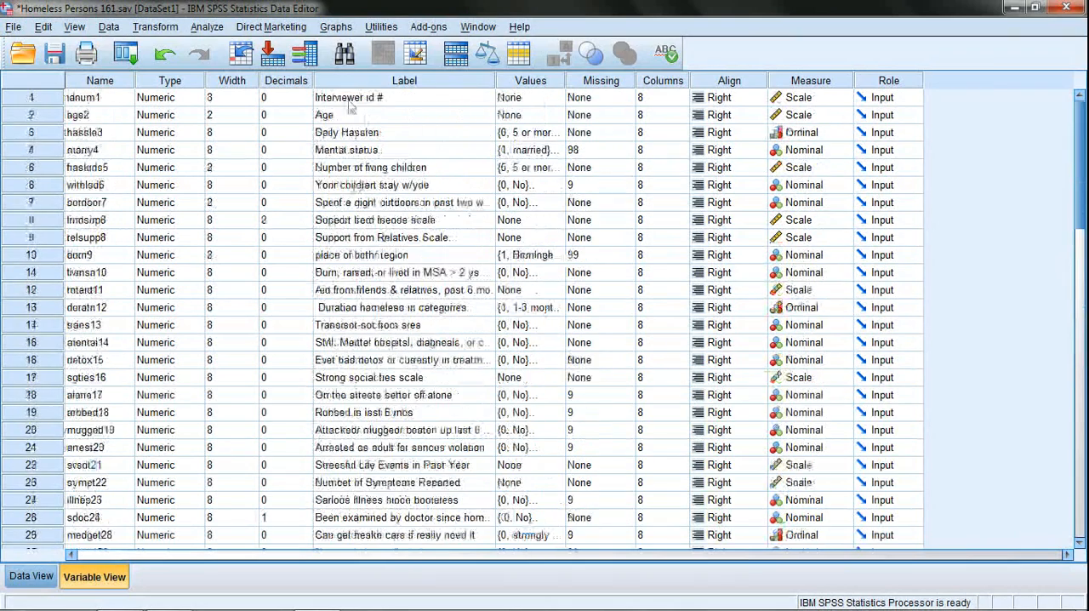
click(351, 117)
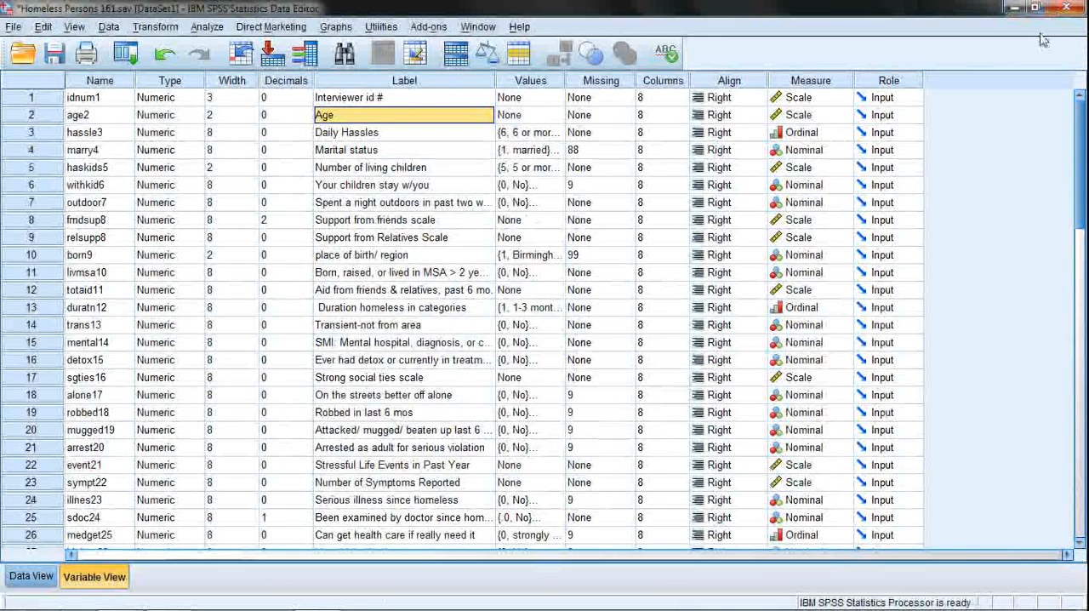
click(397, 222)
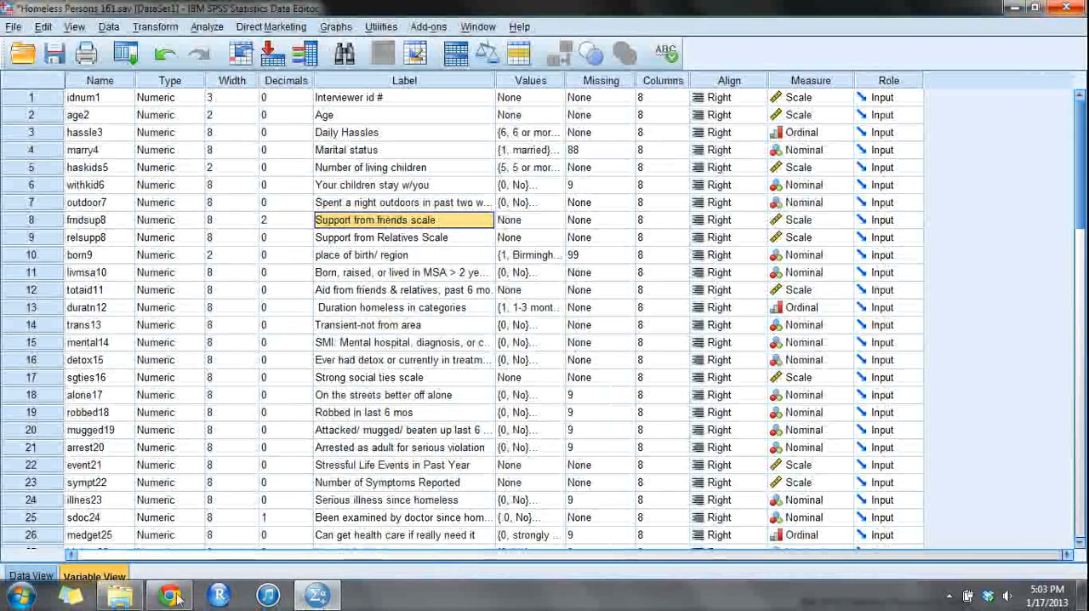
Switch to the Code Books page in Google Chrome.
mouse_move(156, 604)
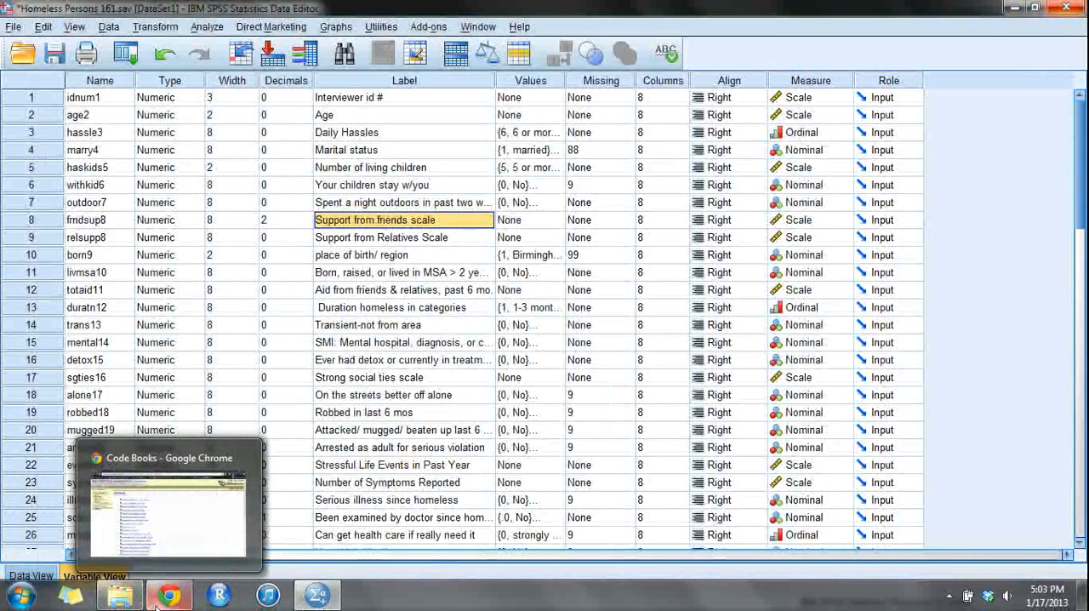